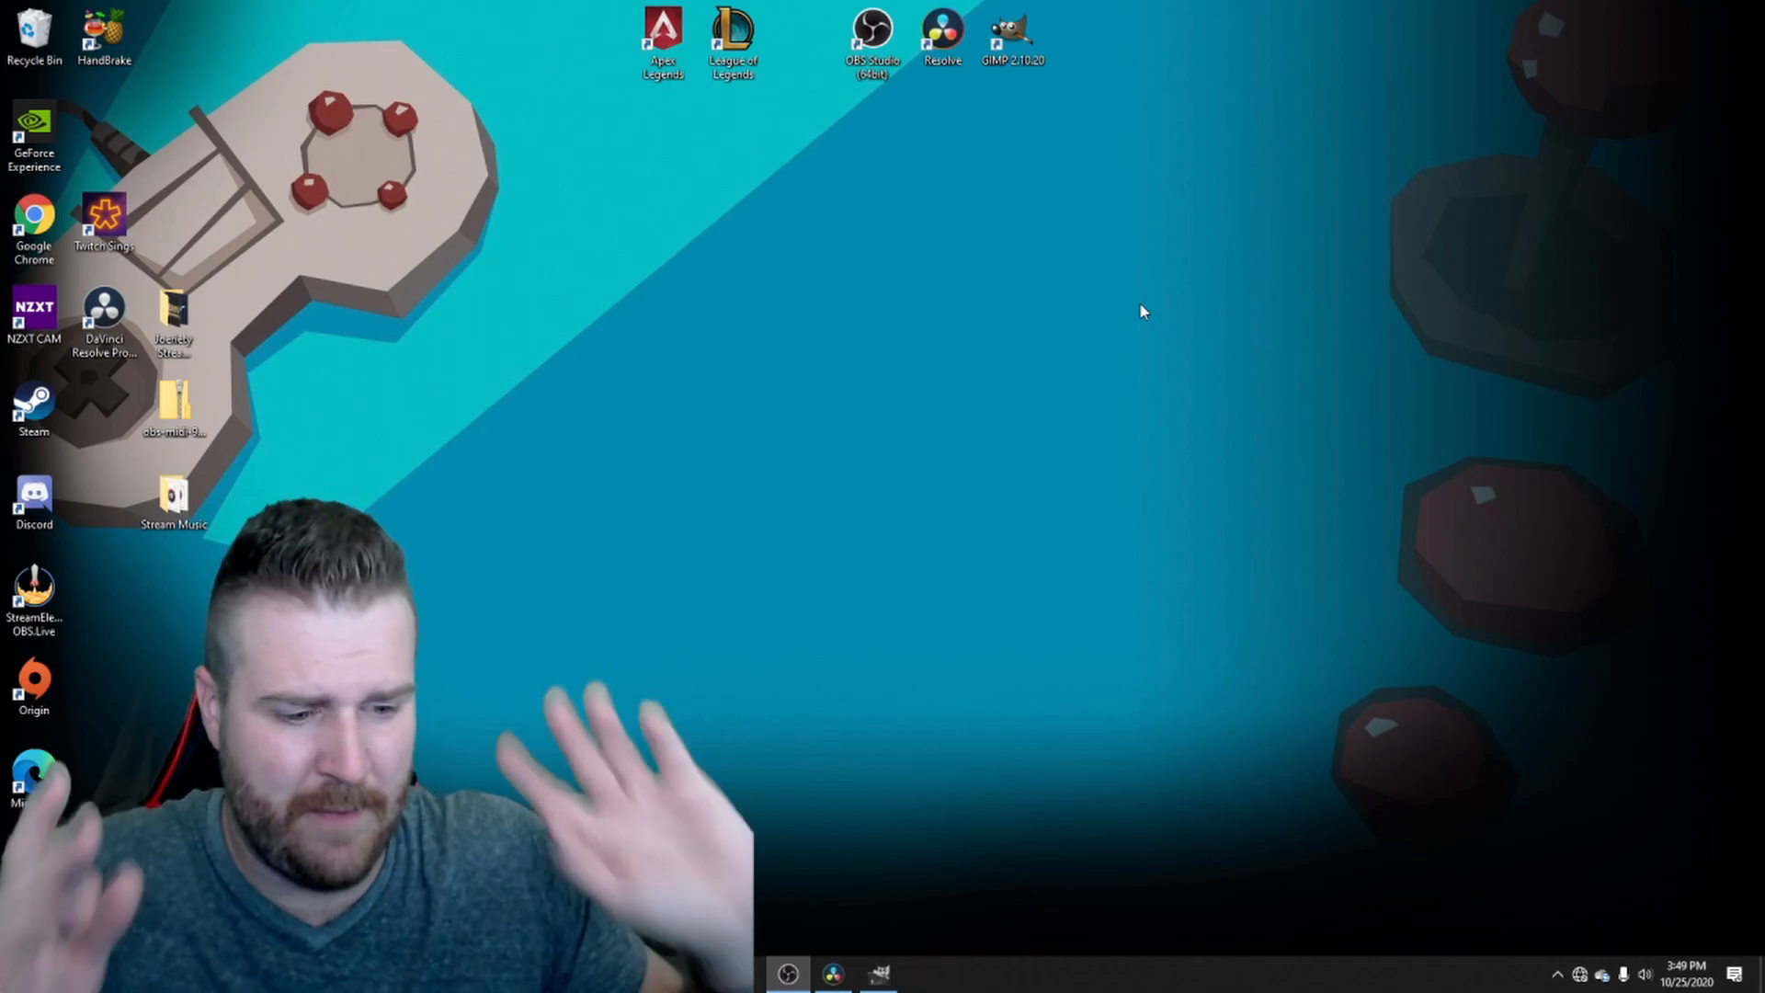
click(788, 974)
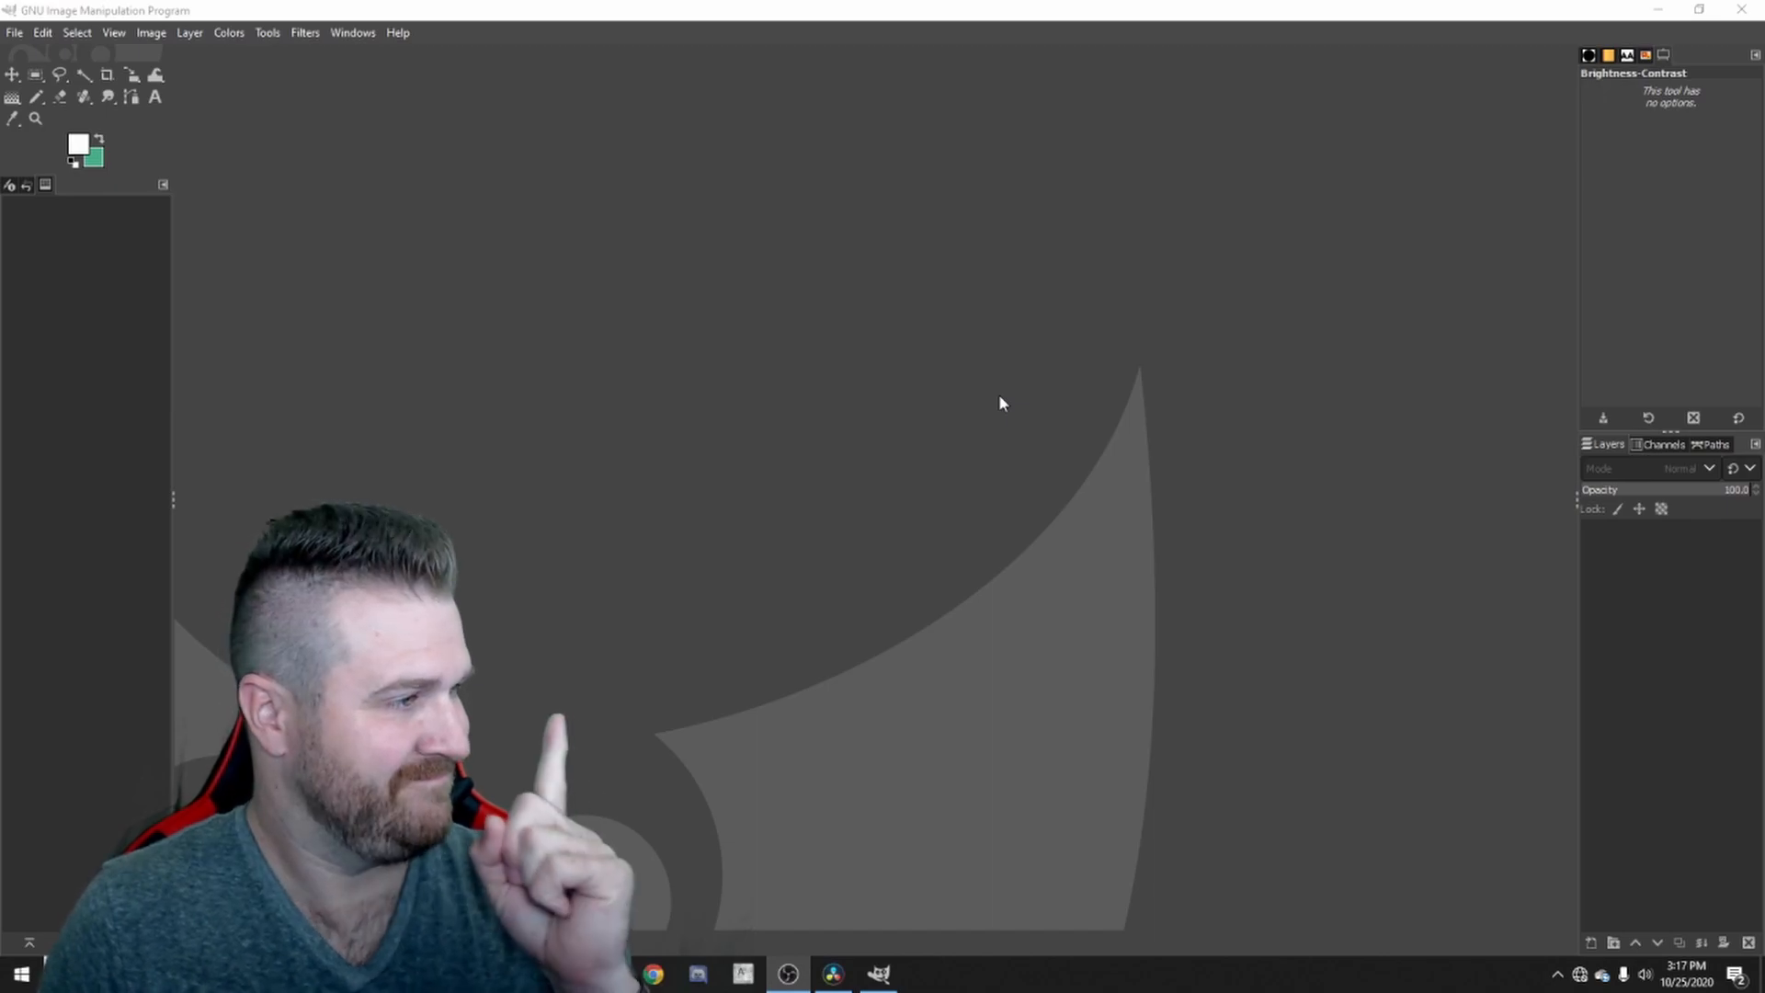
- Start a new image with a width of 1280 px and a height of 720 px
click(16, 33)
click(17, 33)
click(16, 33)
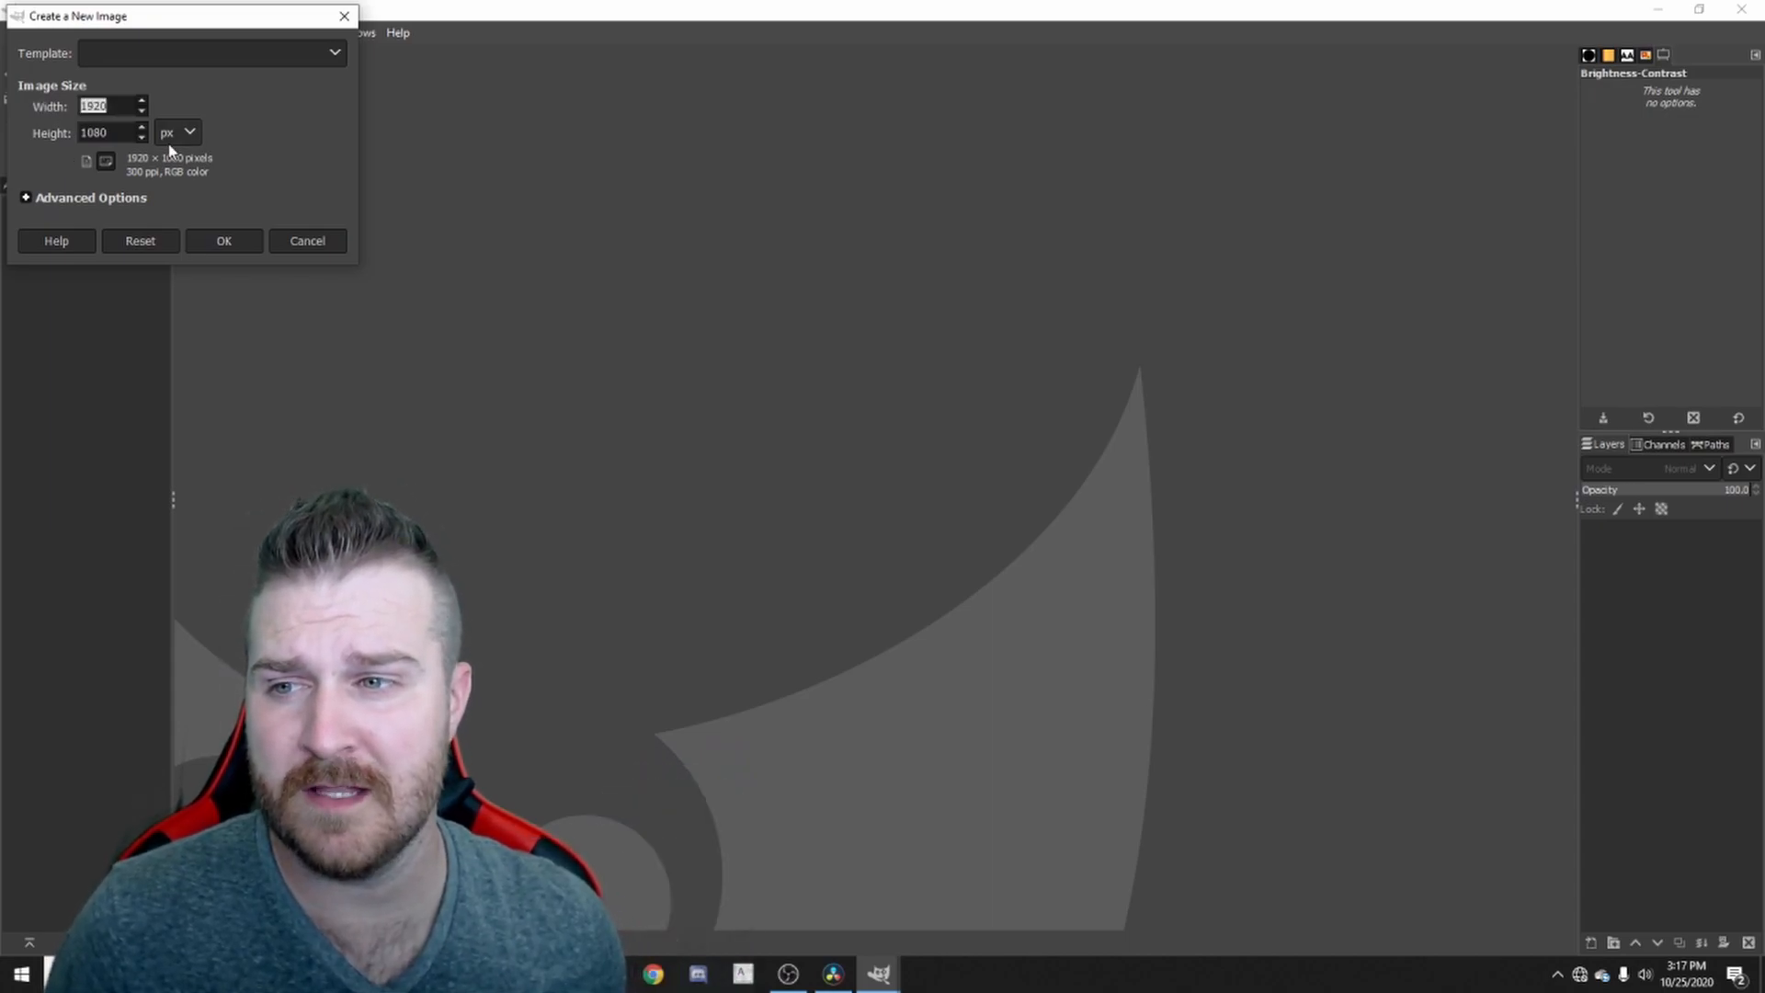
text(1280)
key(Tab)
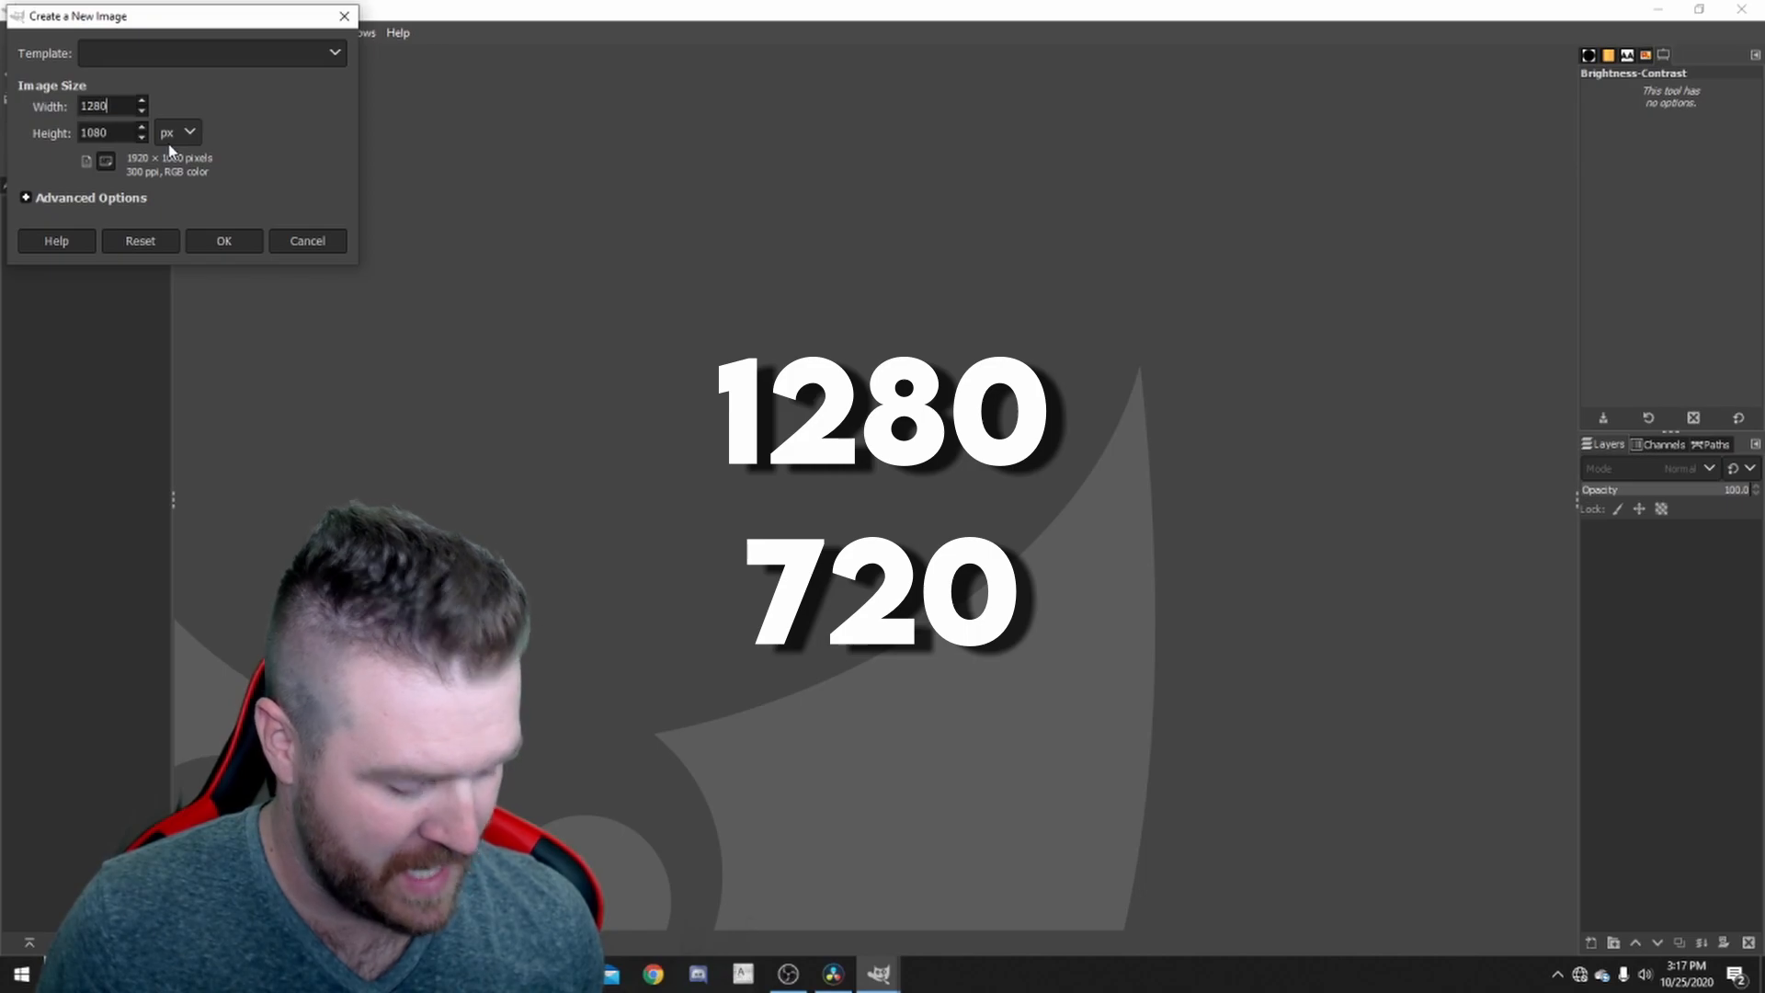
text(720)
key(BackSpace)
key(BackSpace)
text(20)
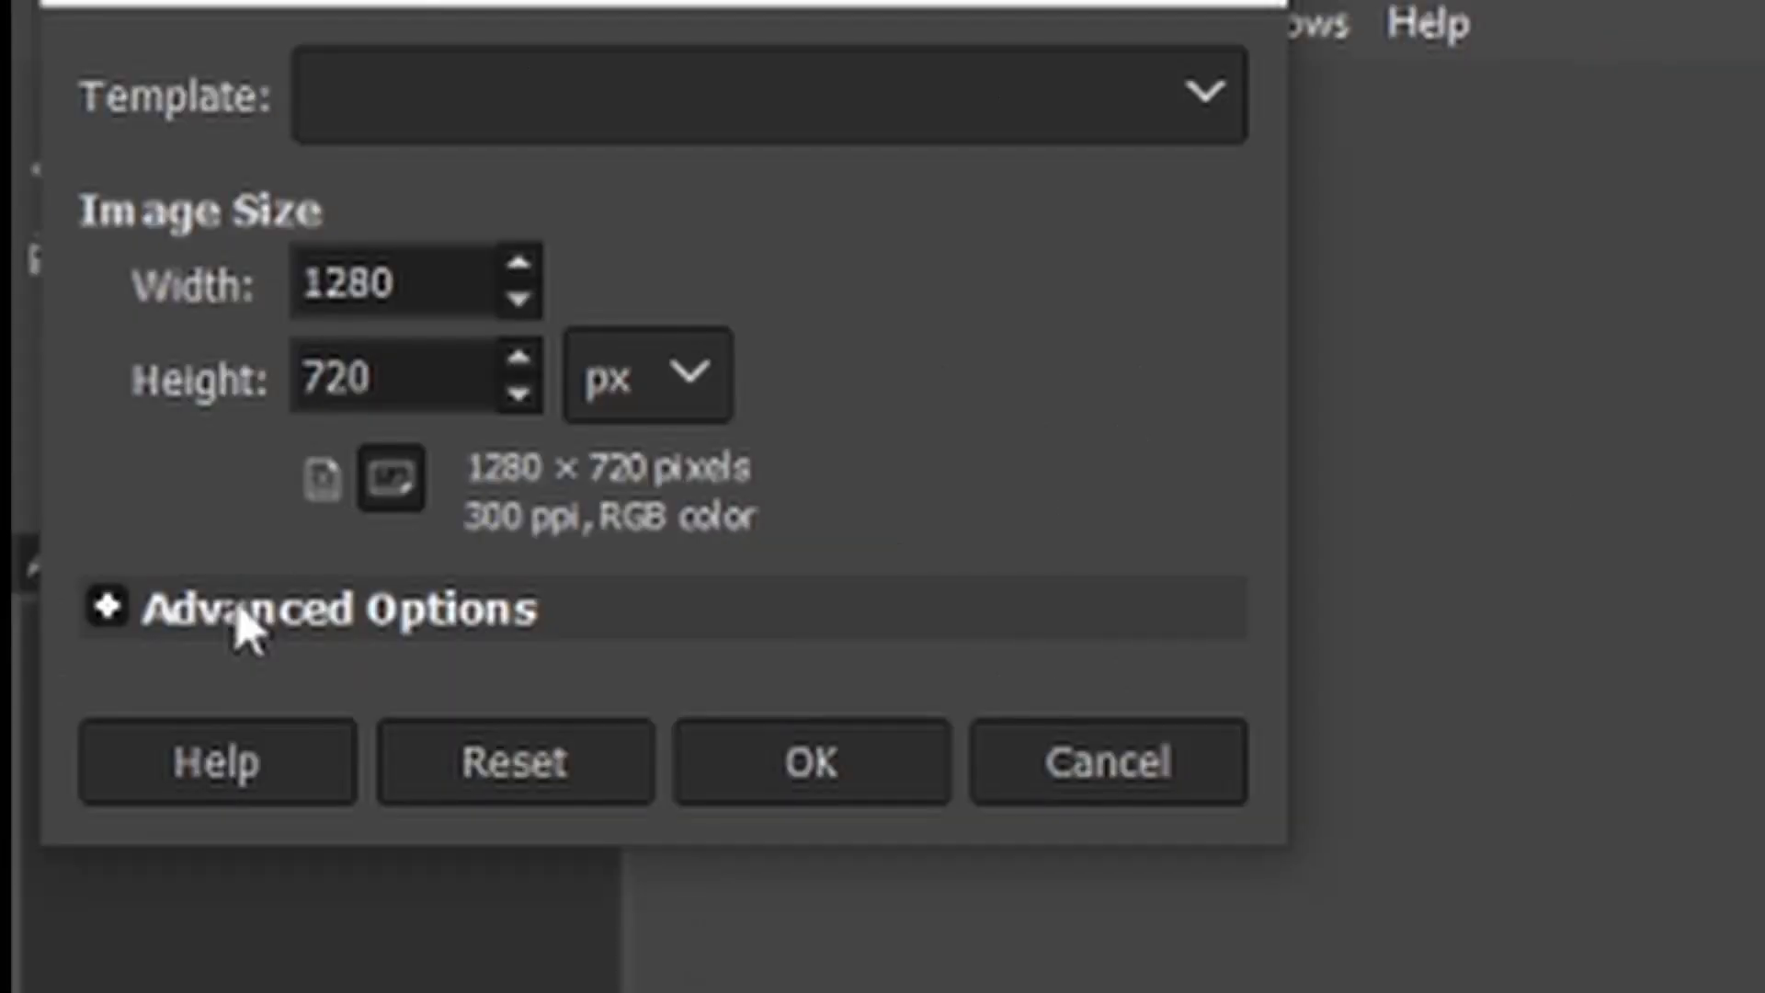
- Set the new image's fill to Transparency in the advanced options and create the image
click(61, 200)
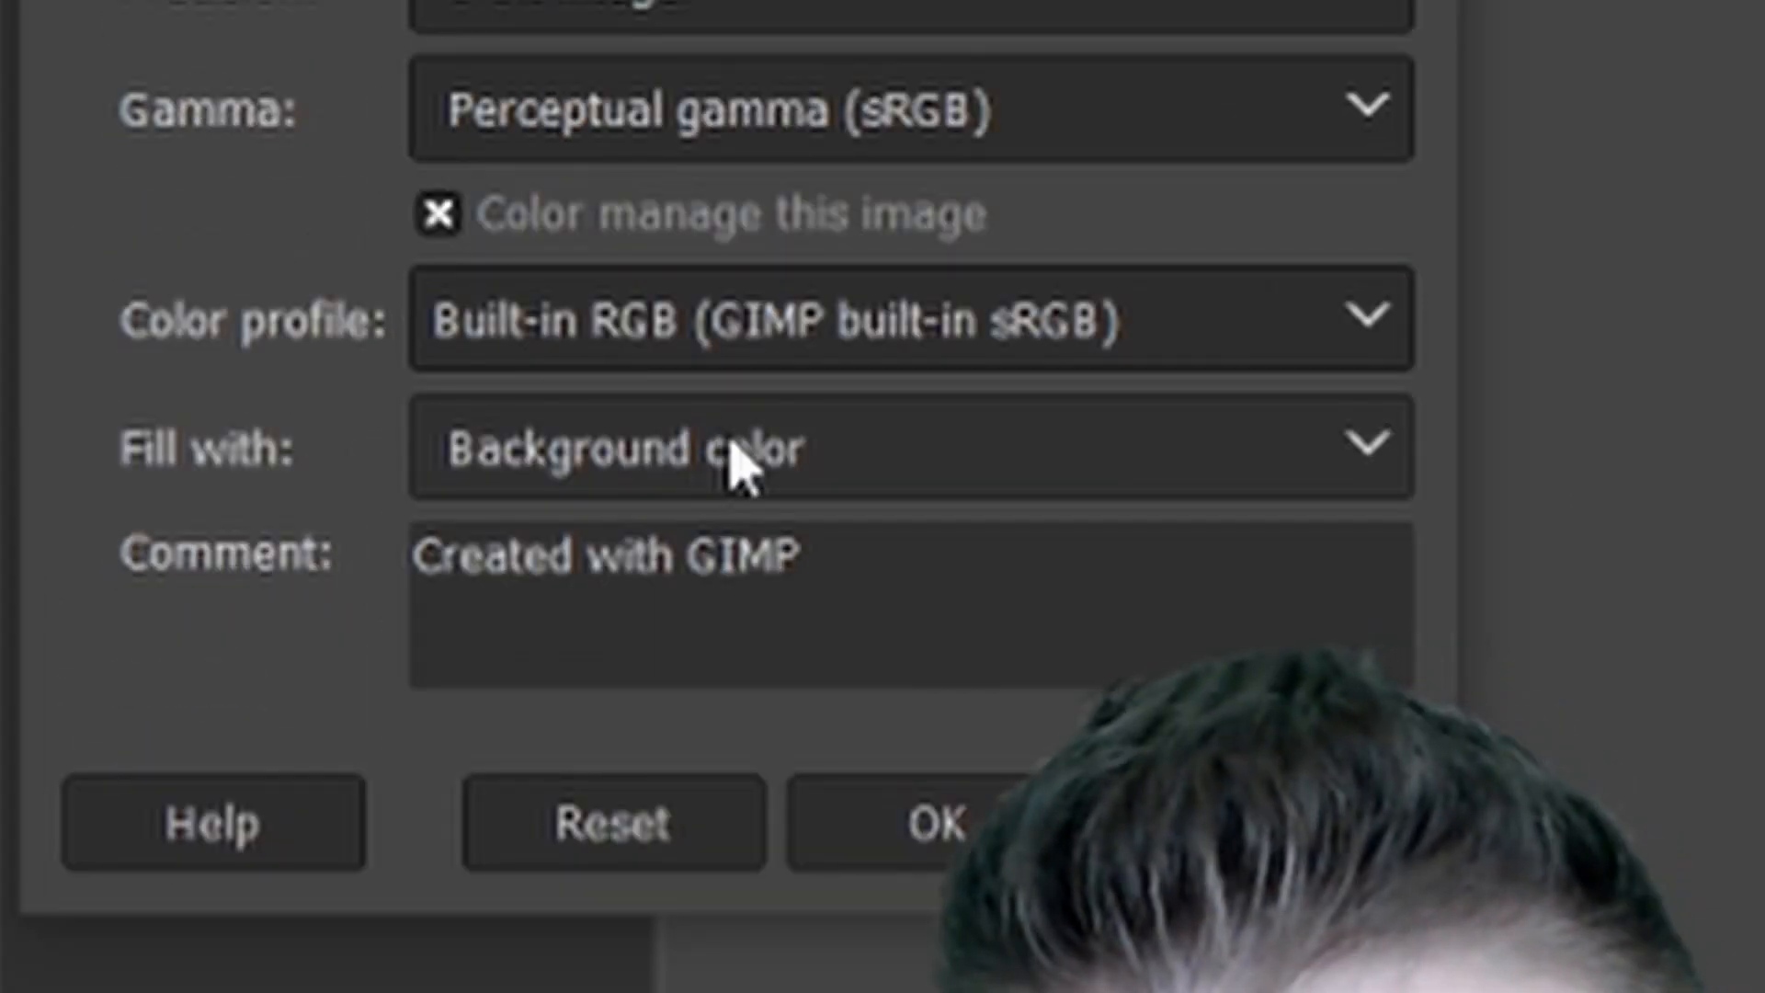
click(736, 464)
click(738, 809)
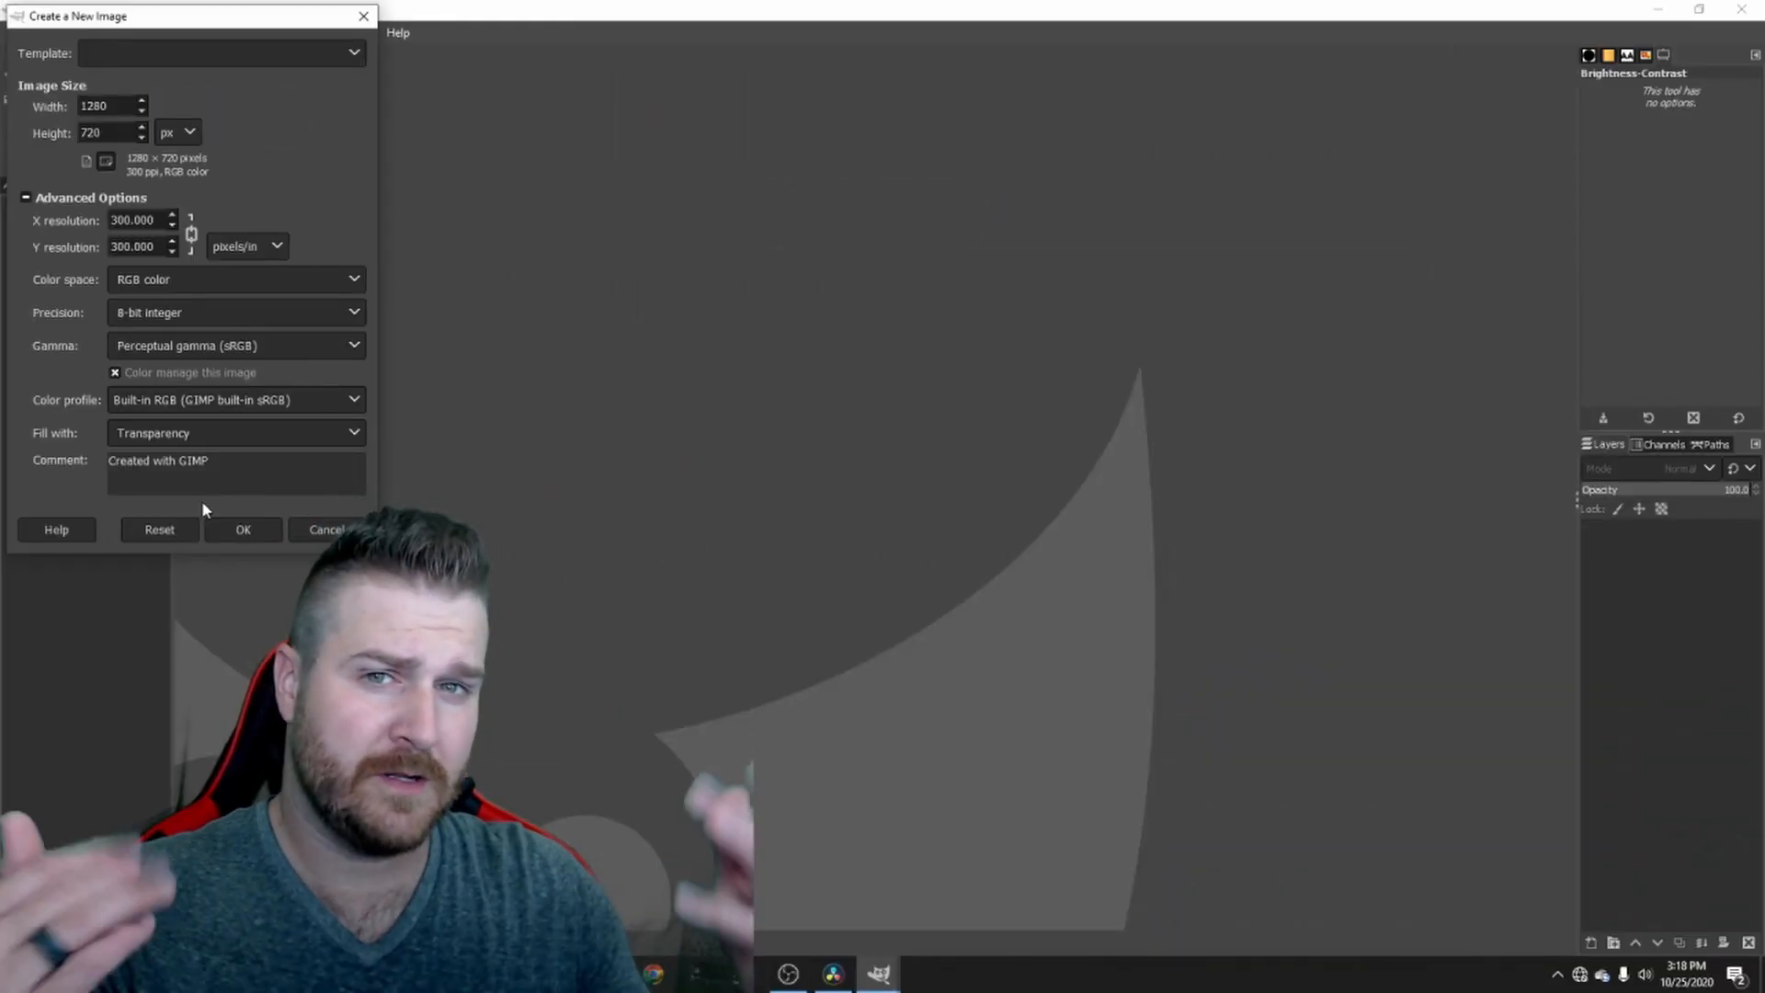
click(243, 529)
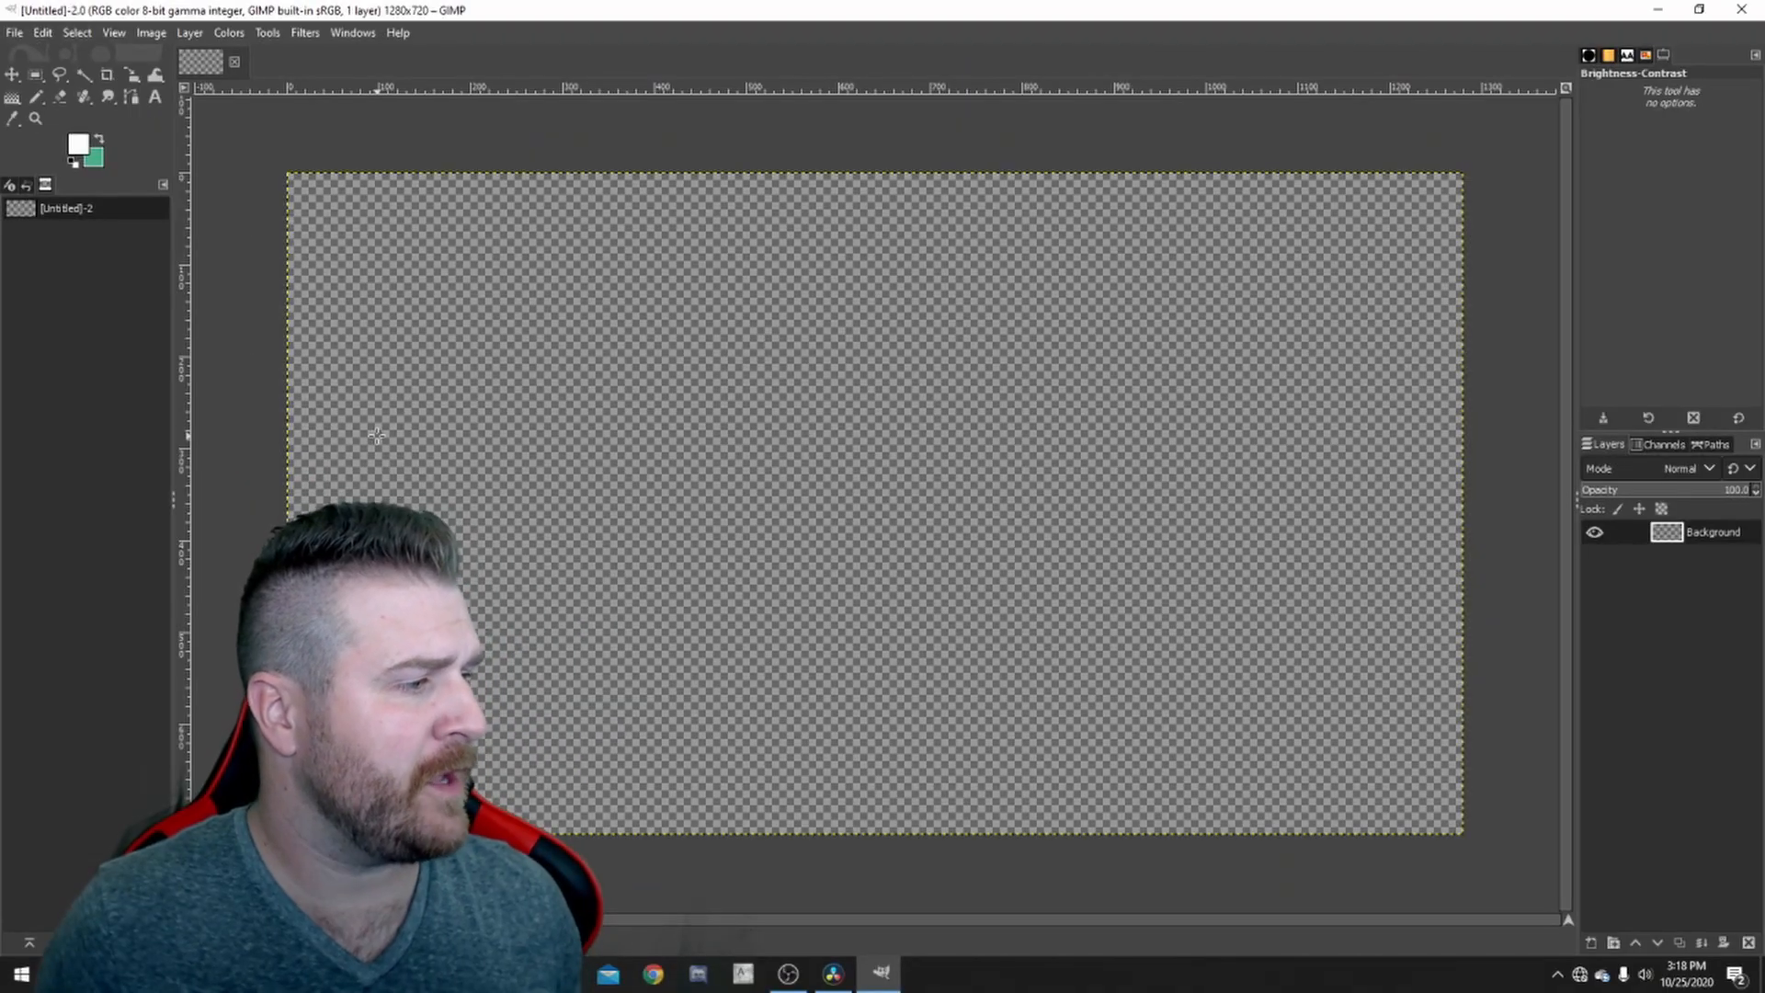
- Open the thumbnail photo from the Saved Pictures folder as a new layer
click(16, 34)
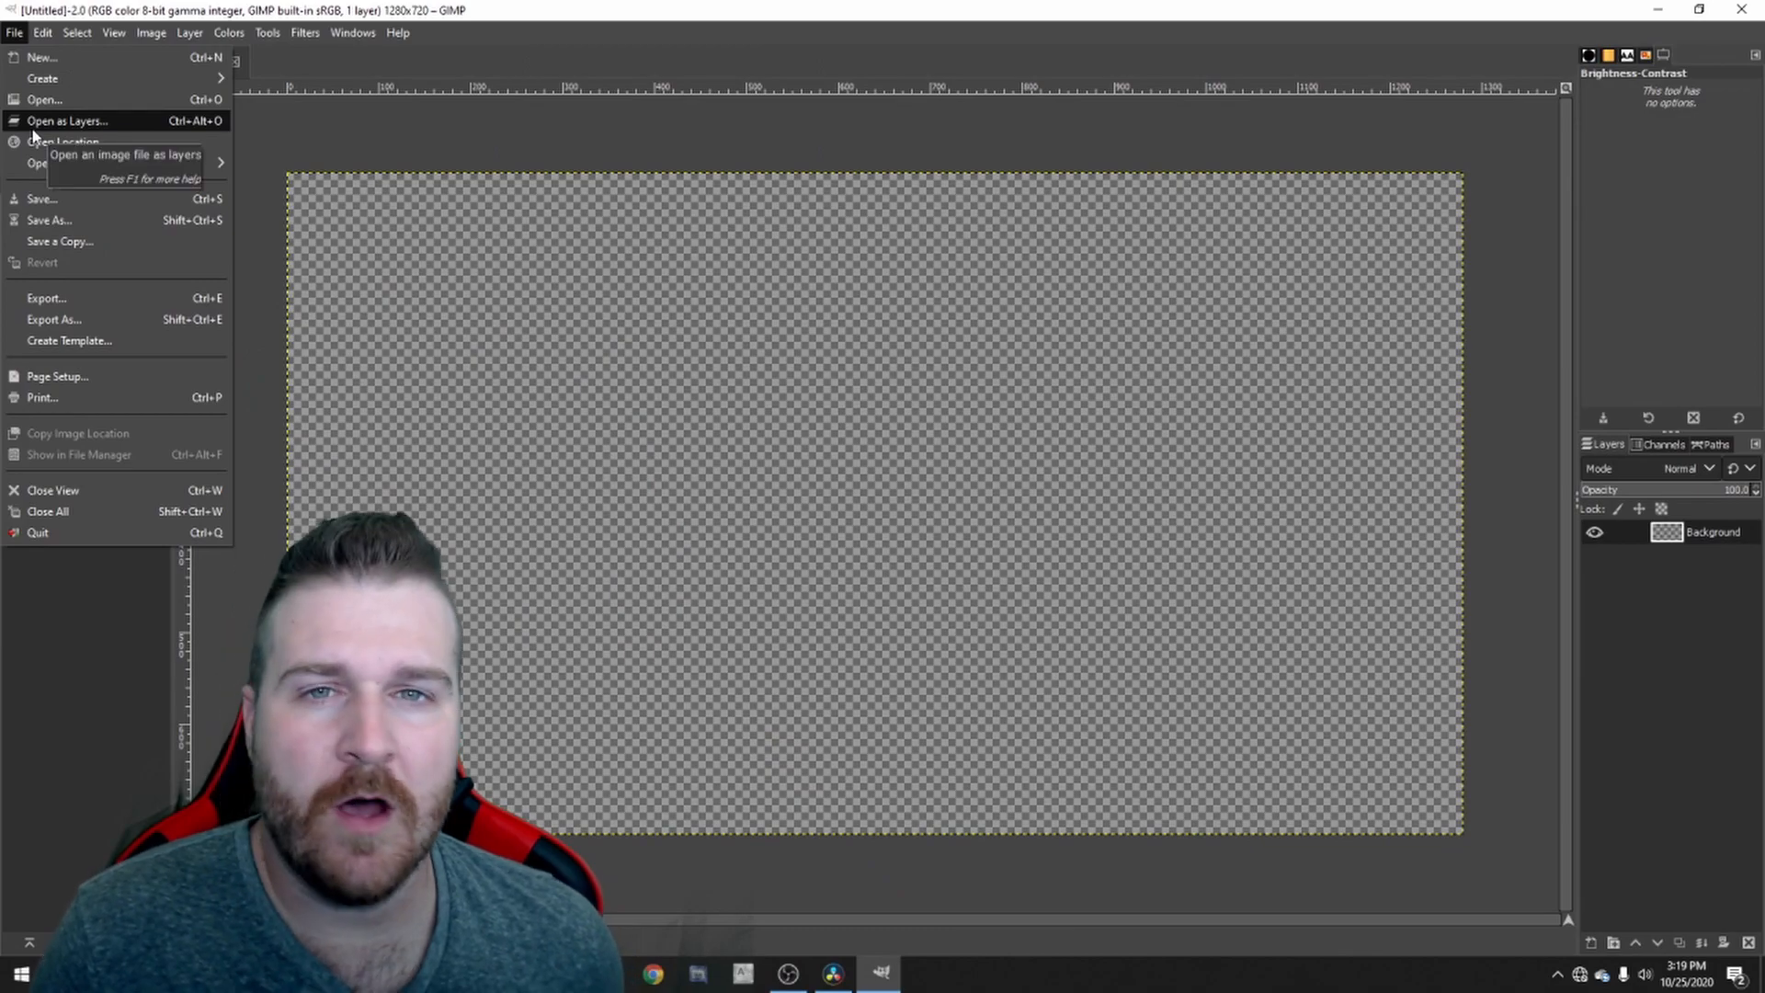
click(32, 128)
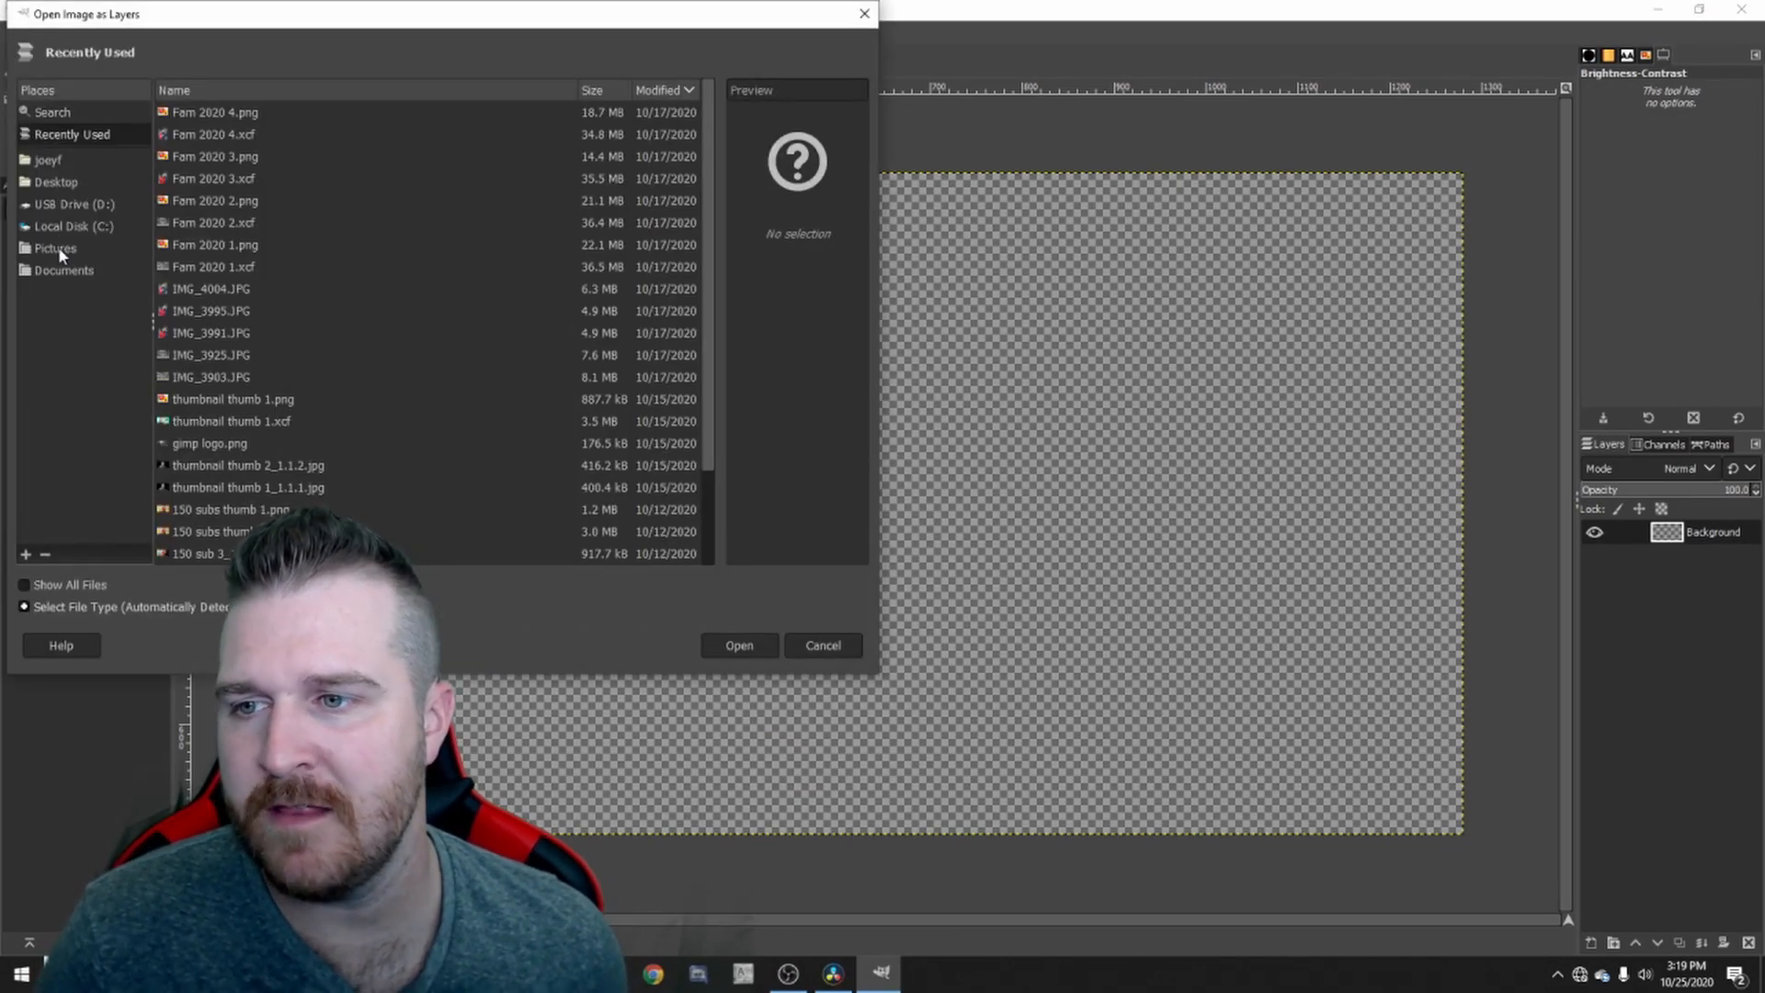
click(57, 249)
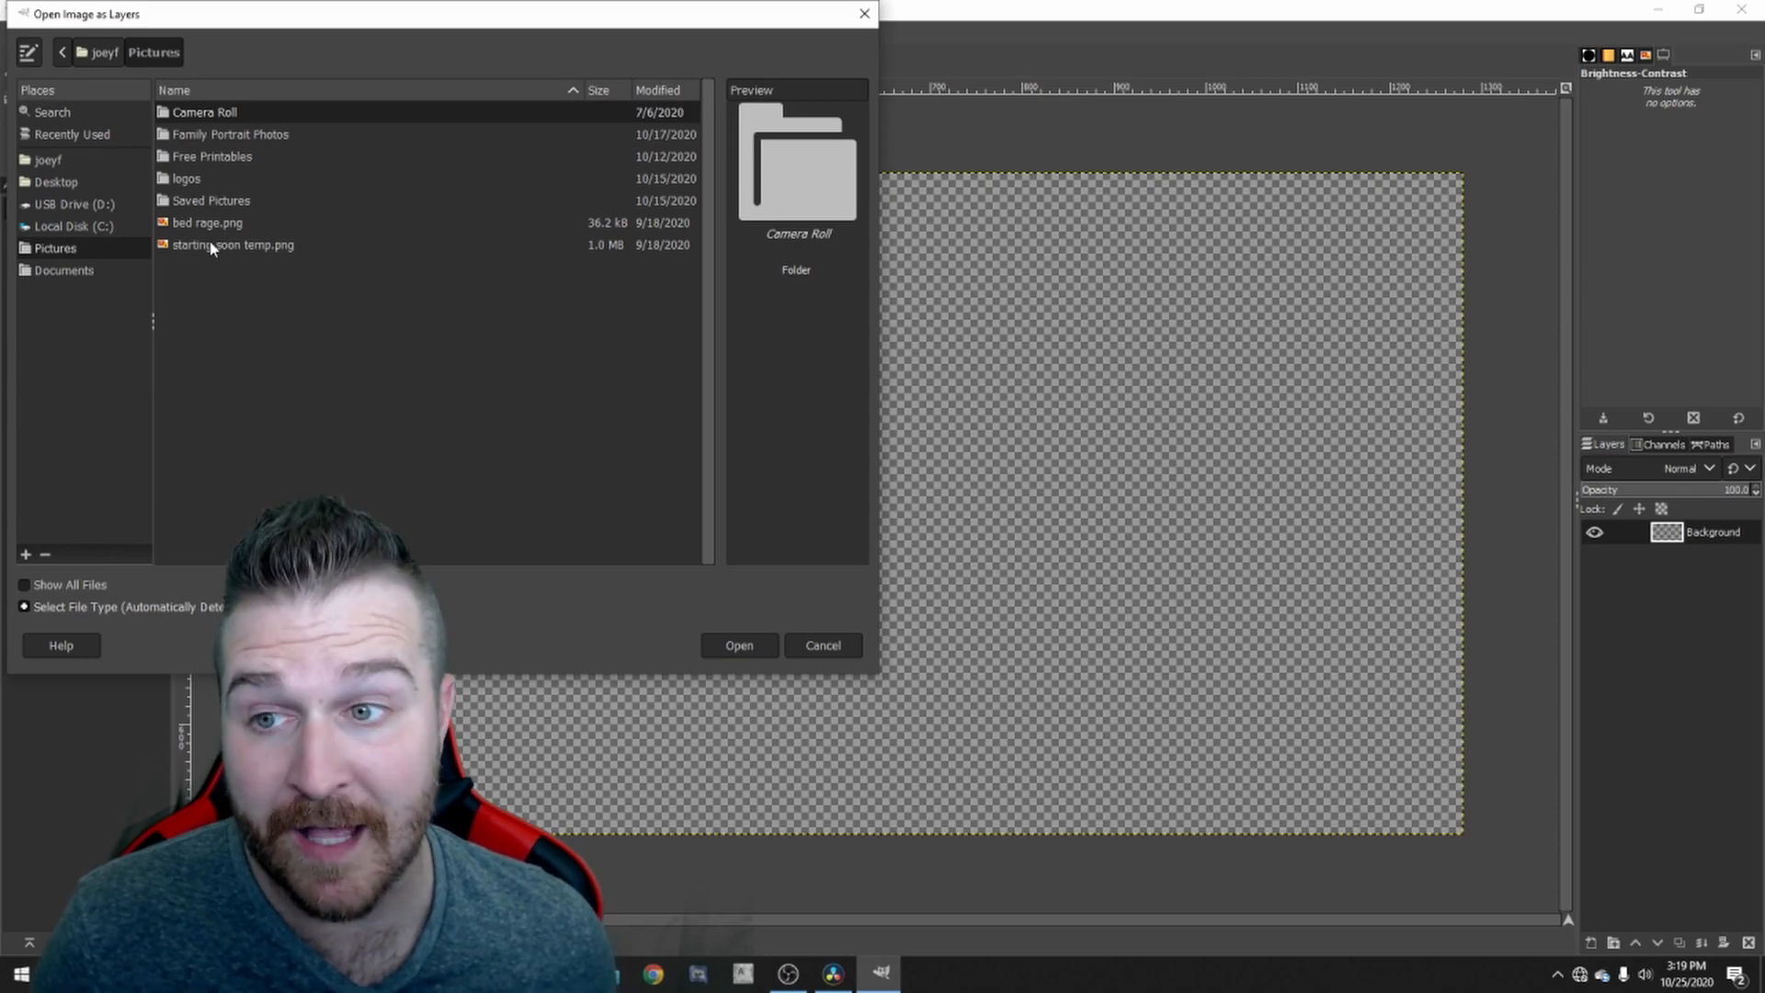
double_click(212, 200)
click(212, 199)
click(732, 645)
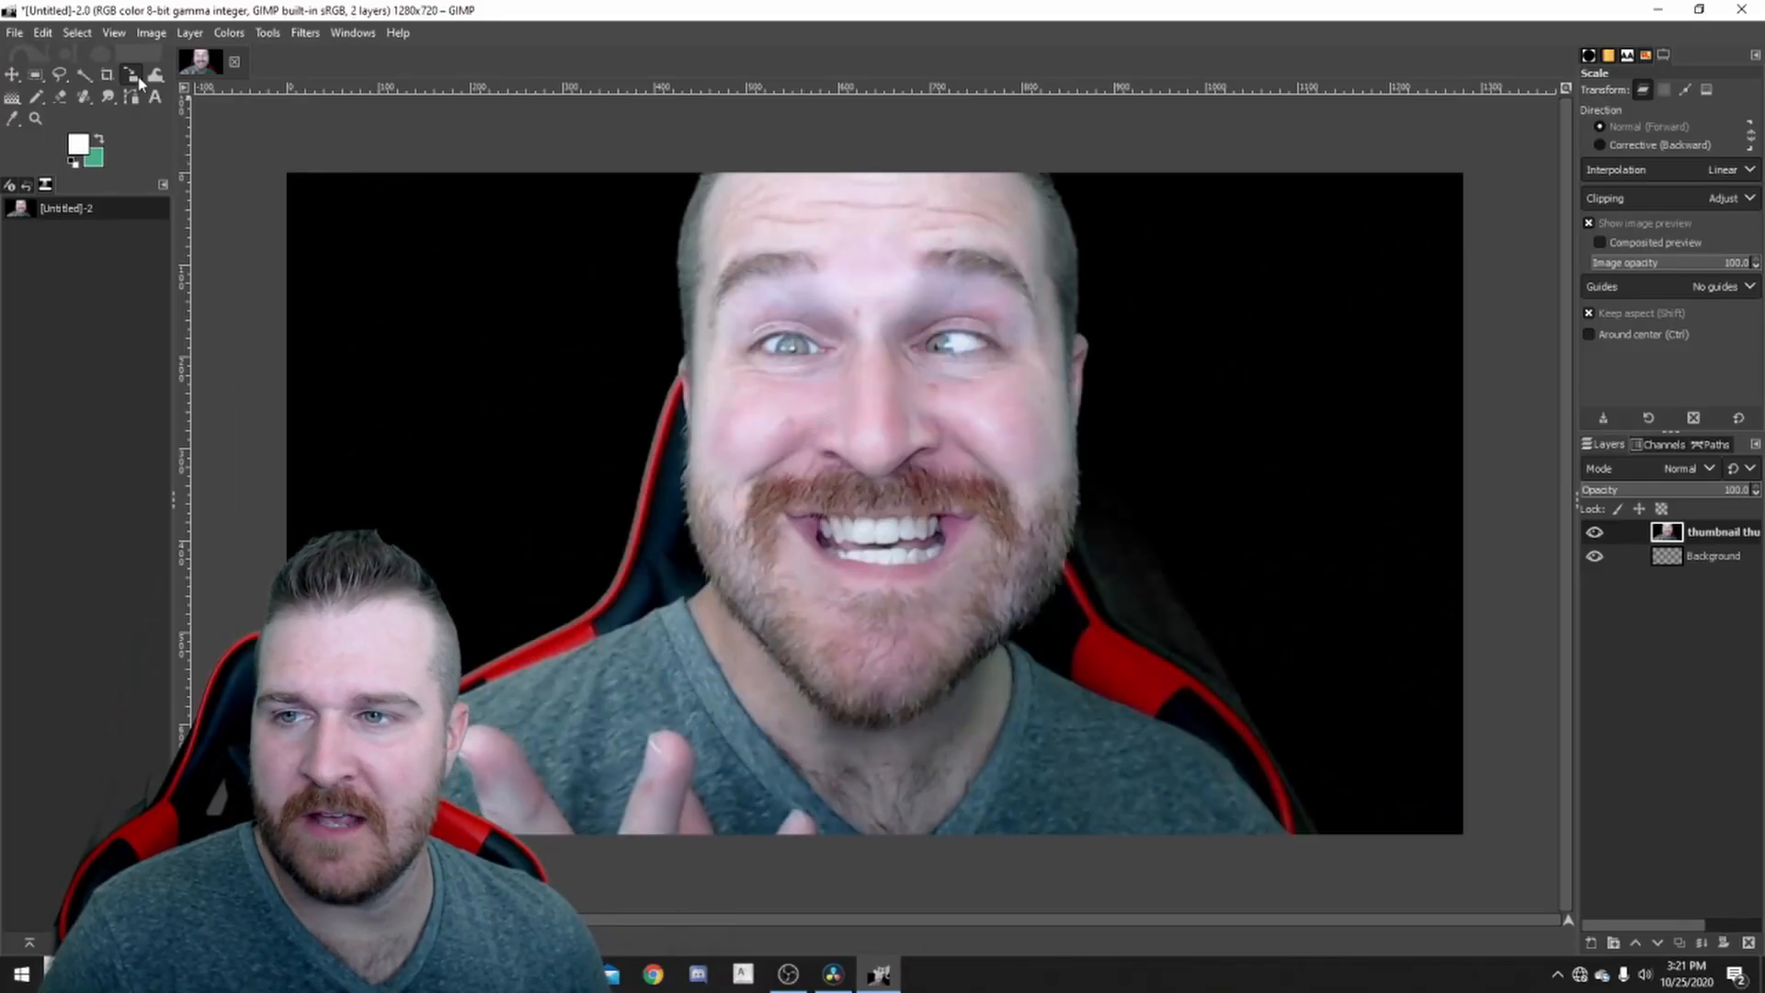
- Scale the photo layer to 1280 × 720 px and move it down and across so the whole head fits on the canvas
click(138, 79)
click(963, 427)
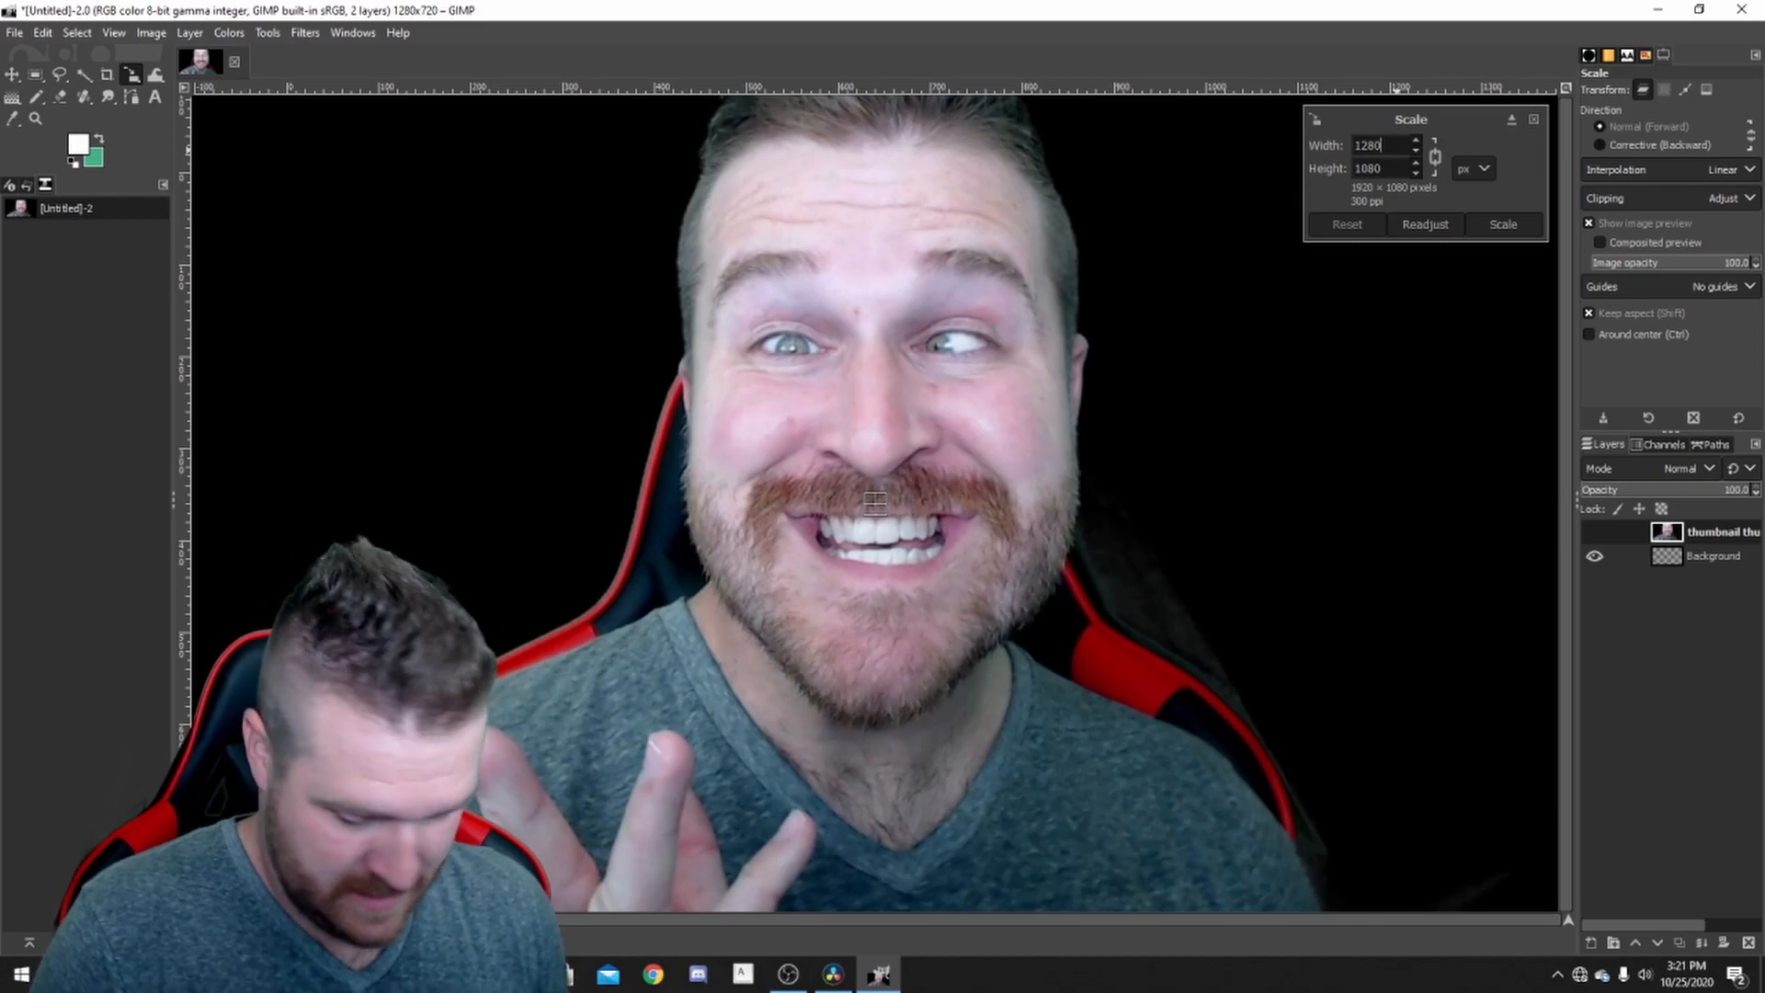
text(1280)
key(Tab)
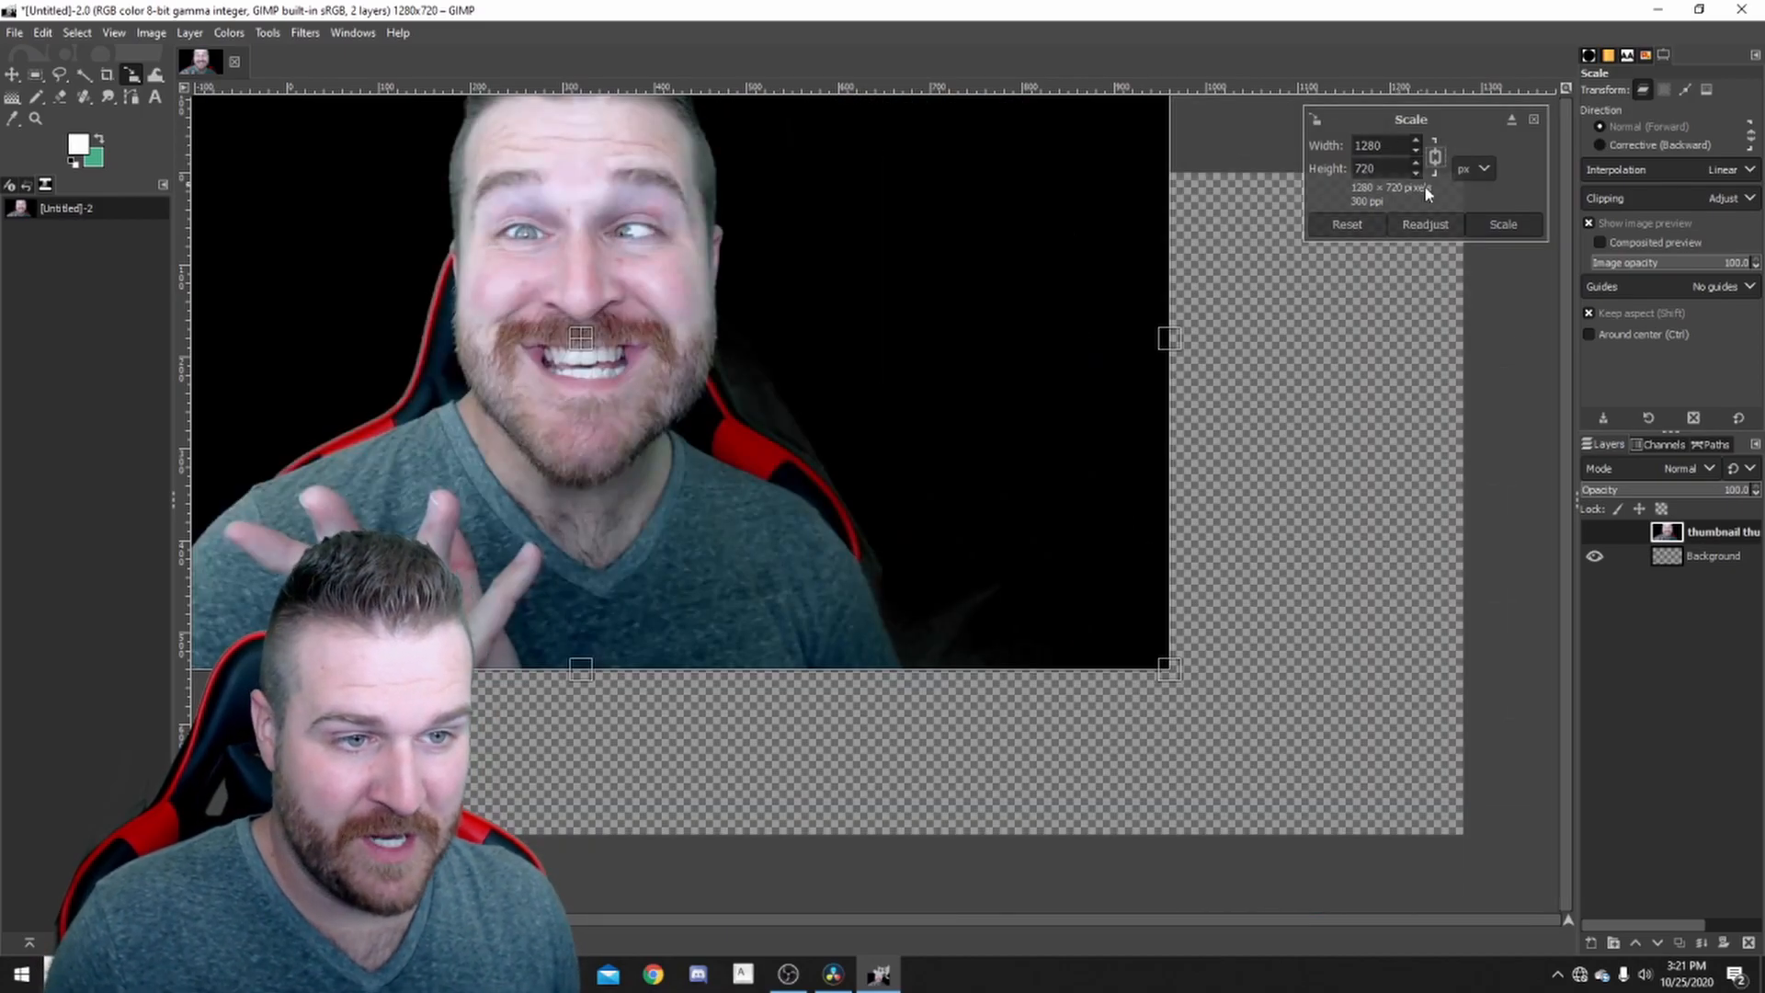
click(1504, 227)
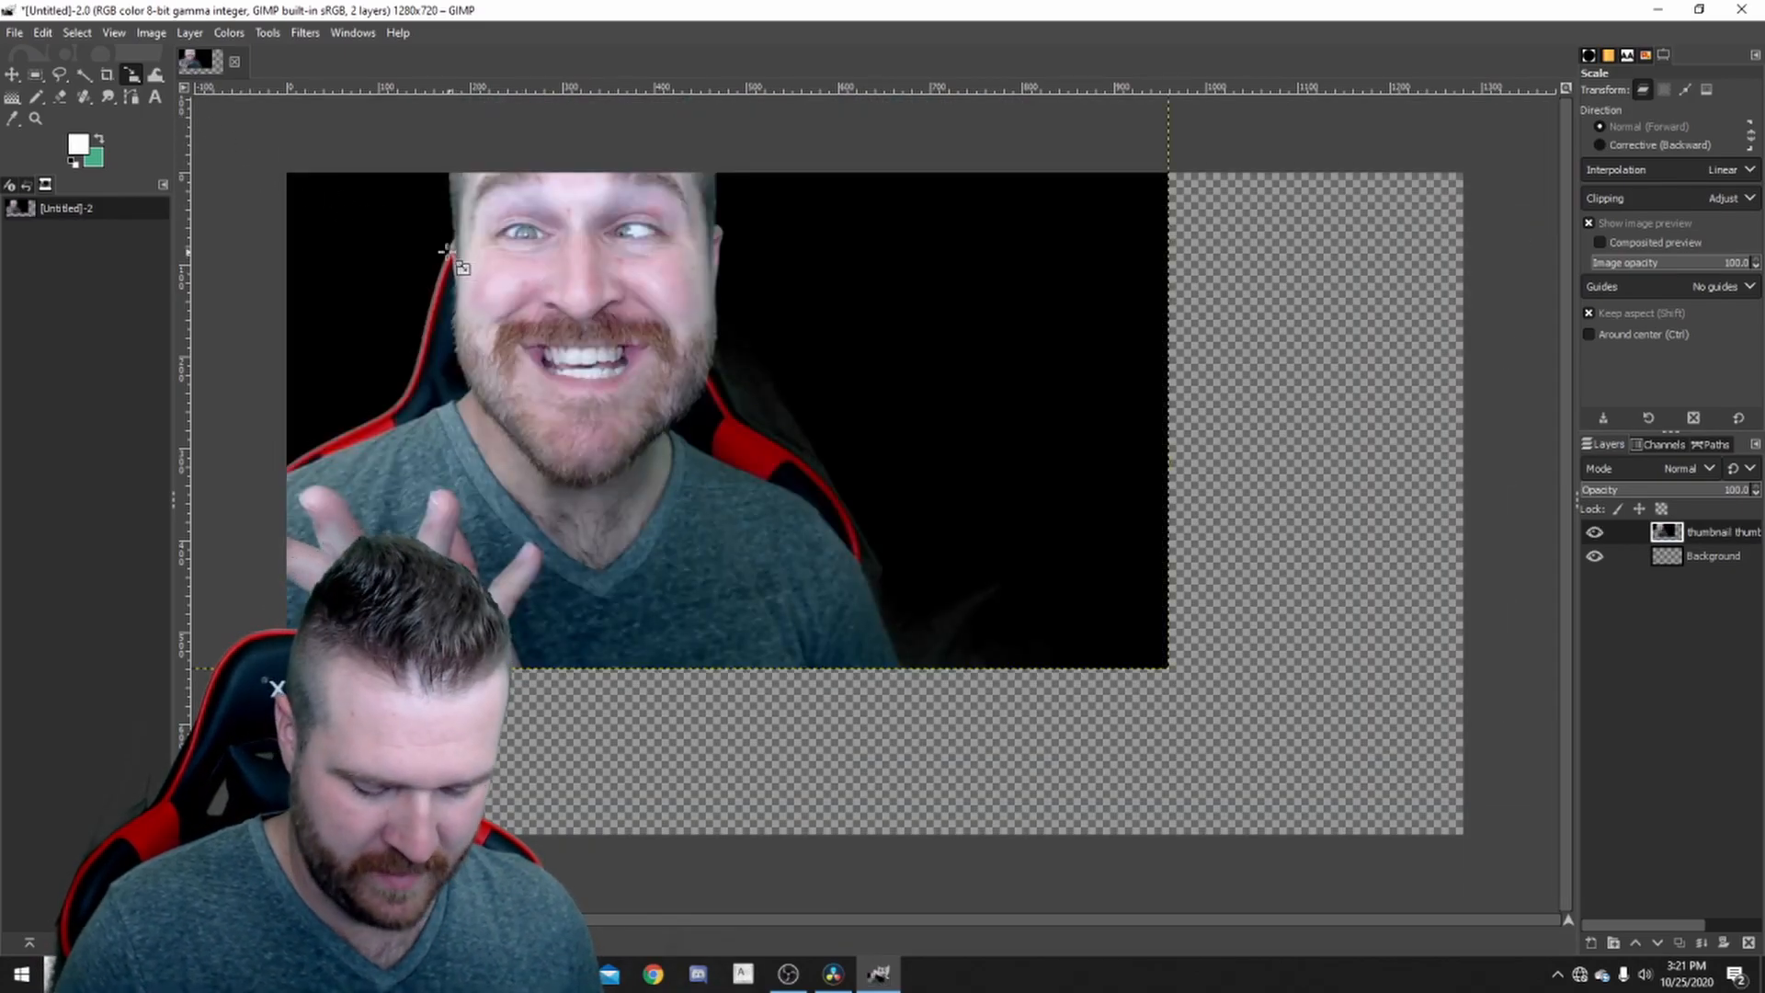
click(11, 76)
drag(665, 336, 914, 481)
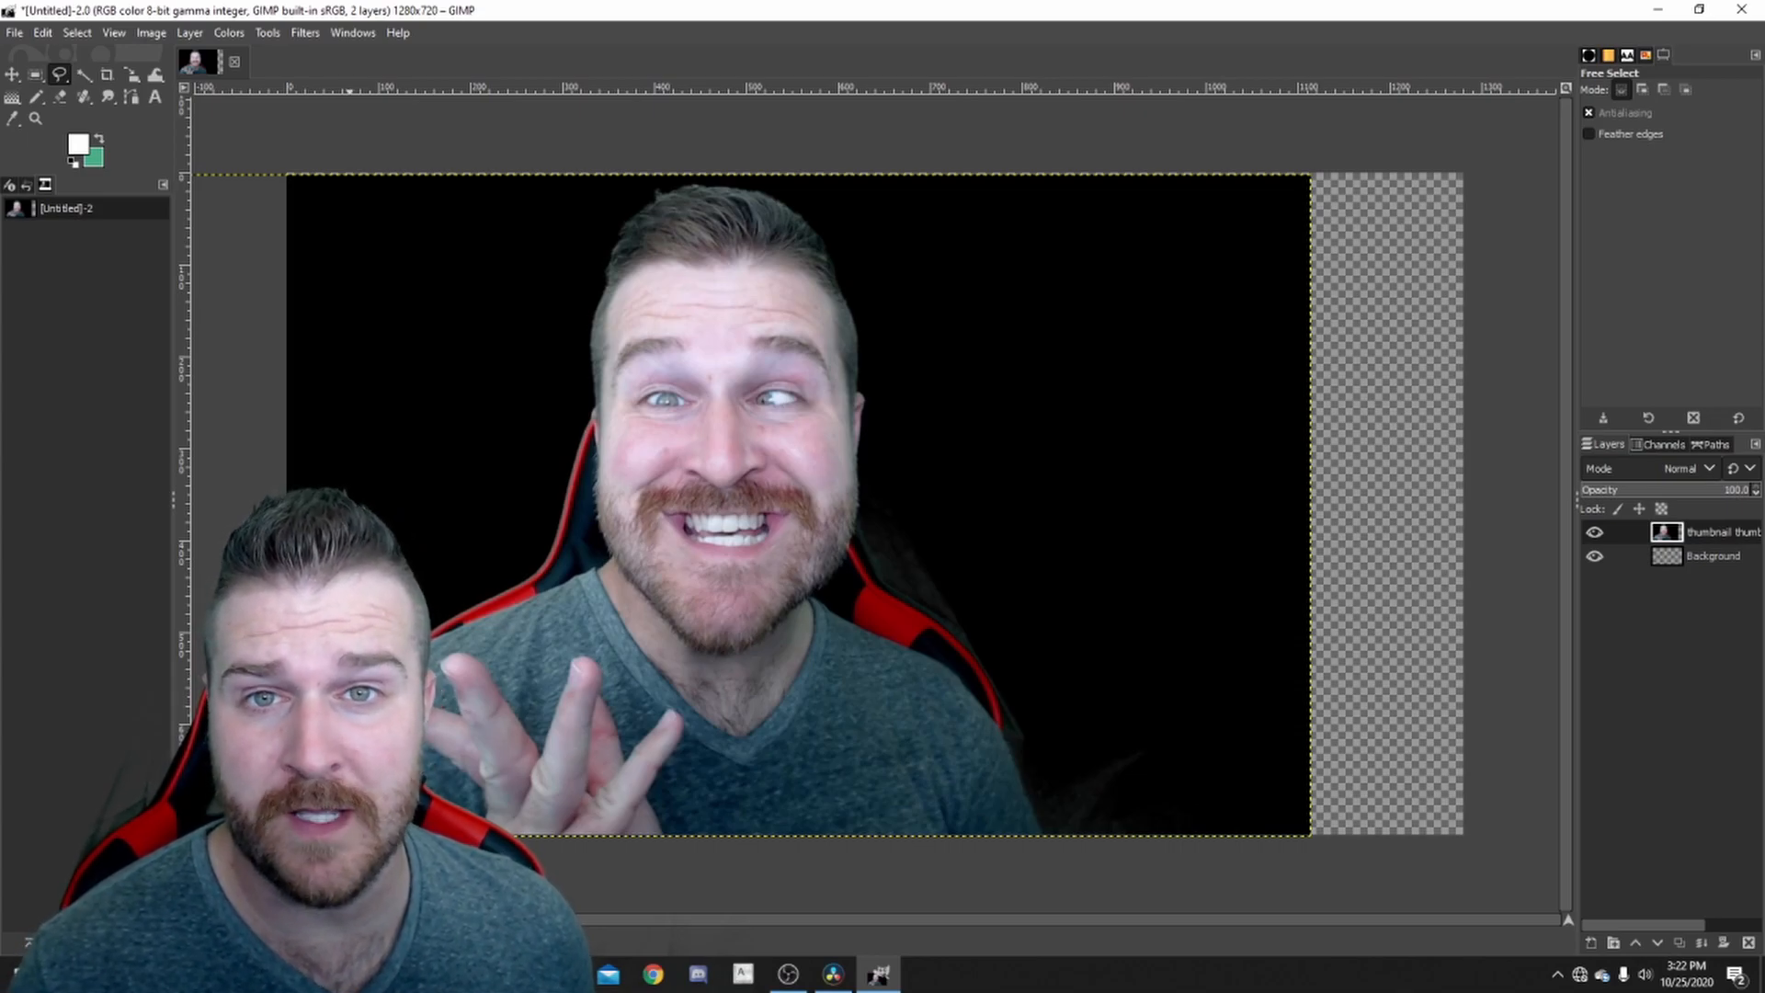
- Start a Free Select outline at the photo's bottom edge and trace up the man's left-hand sleeve to the shoulder
scroll(349, 776, up, 7)
scroll(350, 777, down, 3)
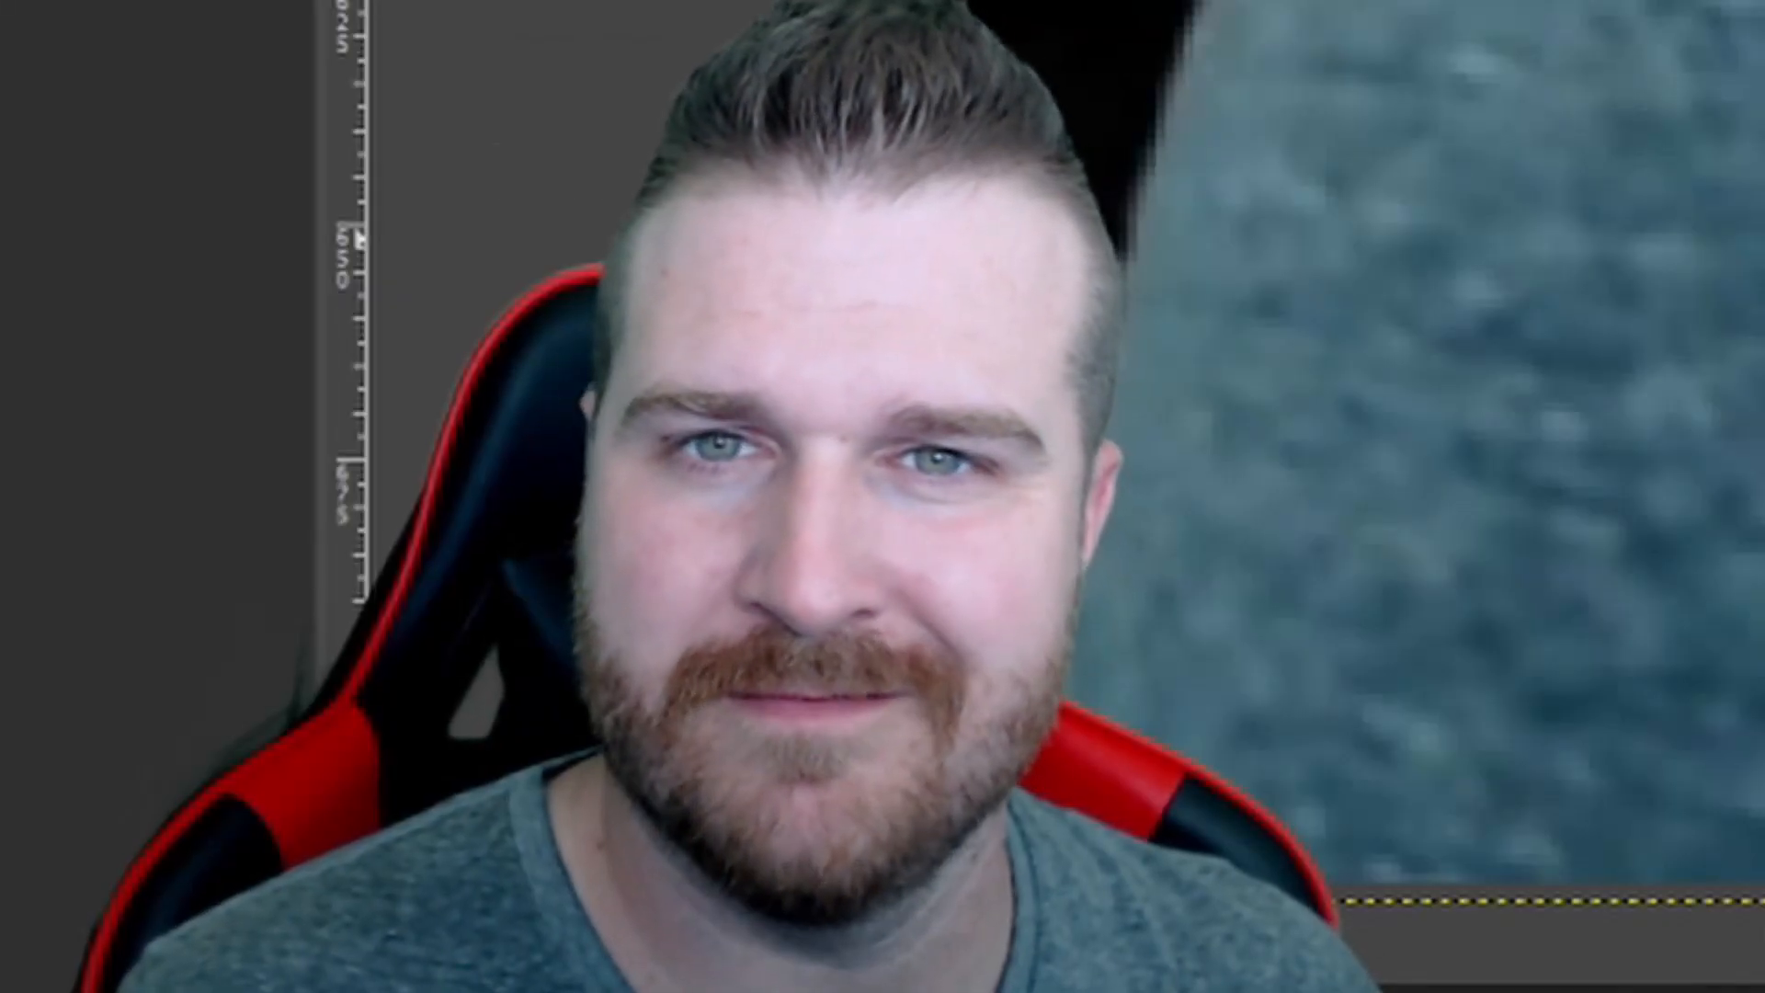
drag(437, 849, 594, 775)
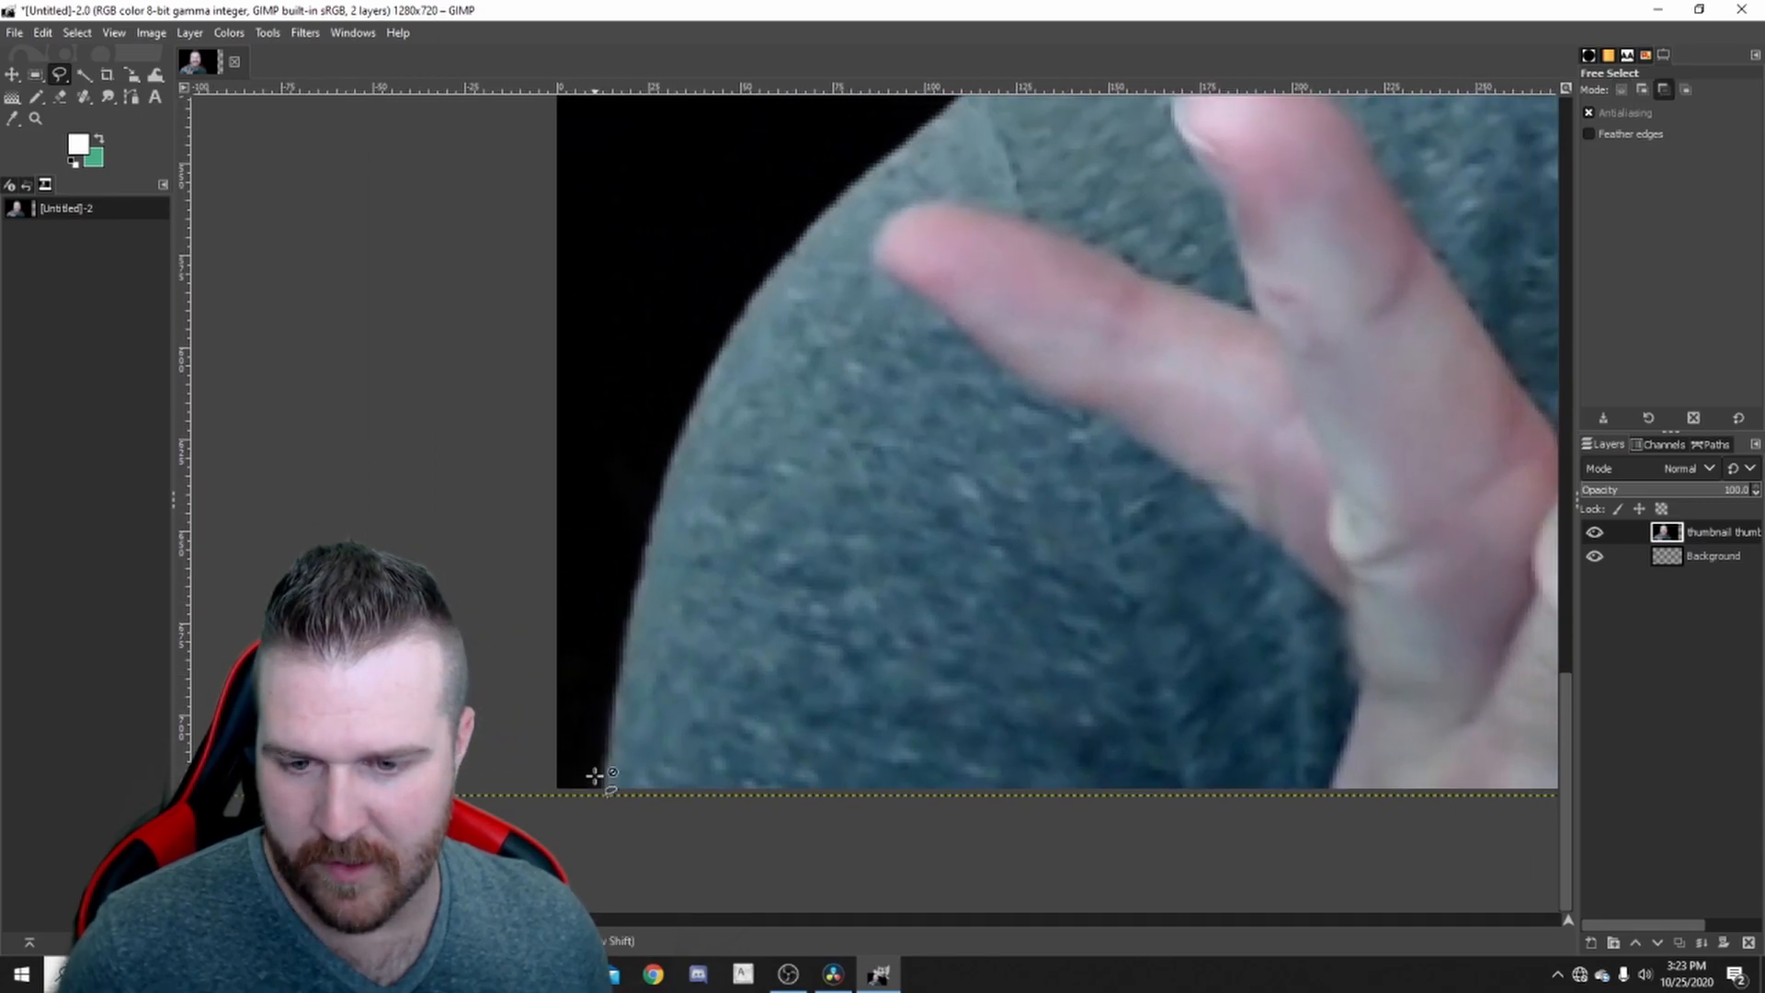
scroll(594, 775, up, 1)
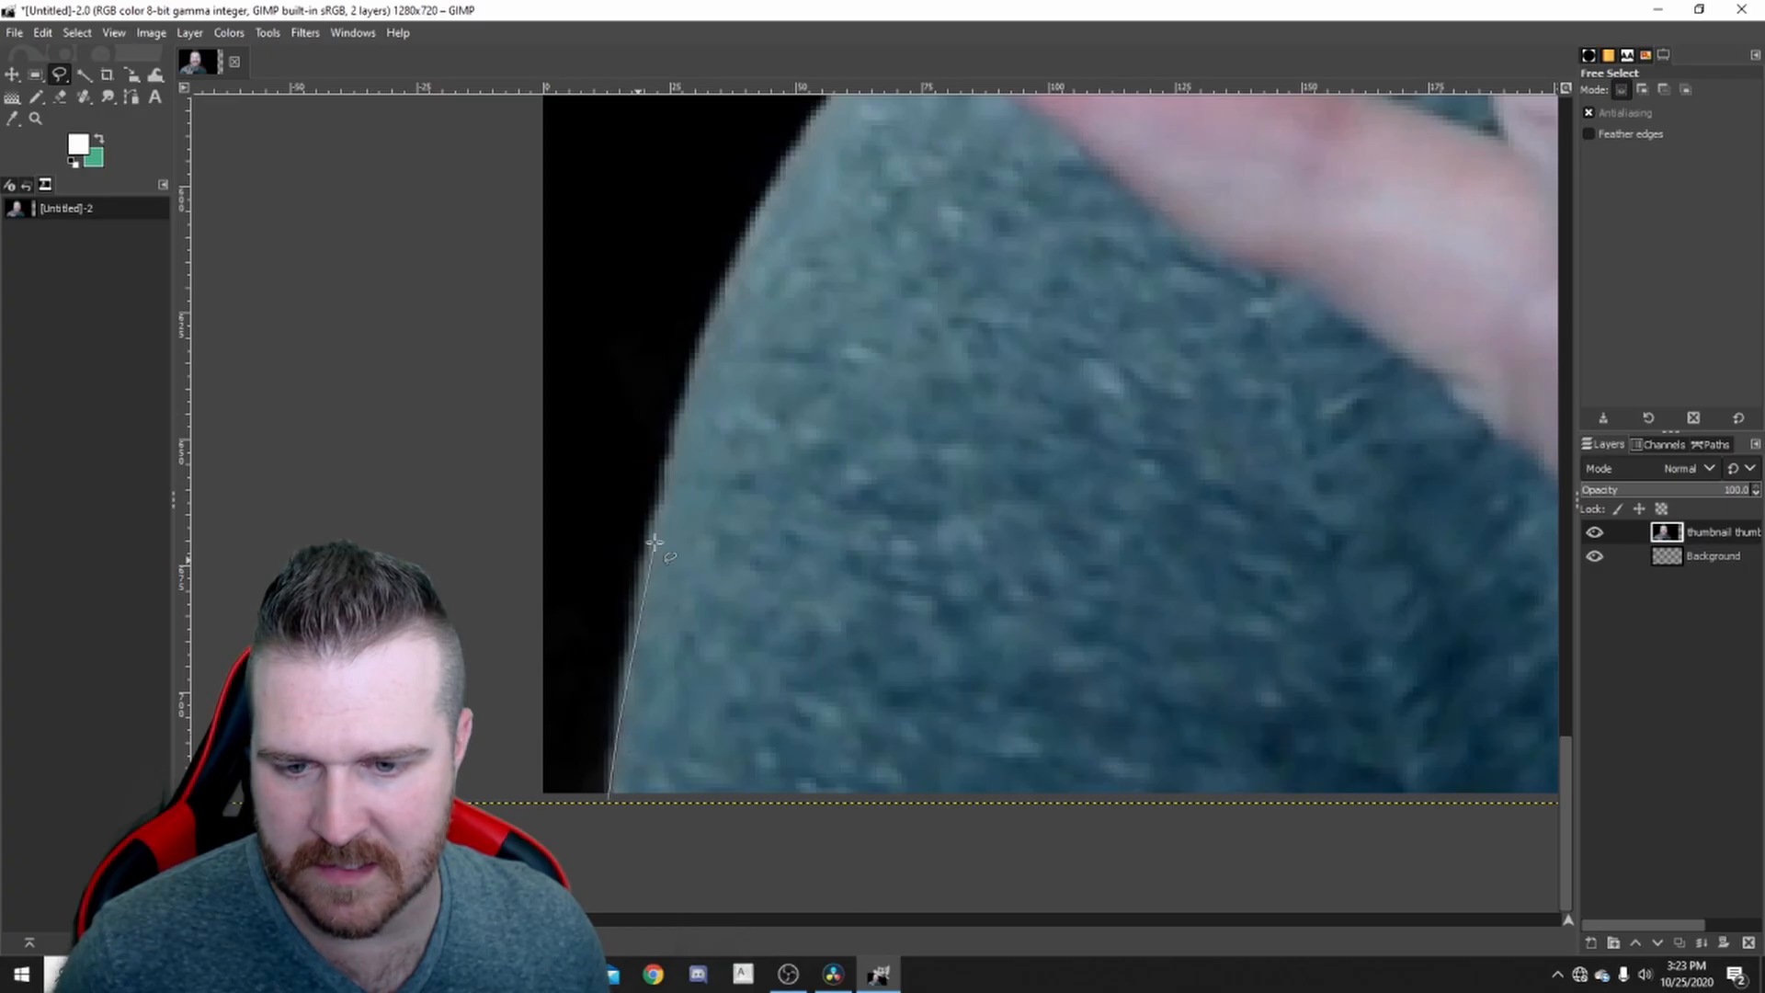
click(655, 528)
click(704, 346)
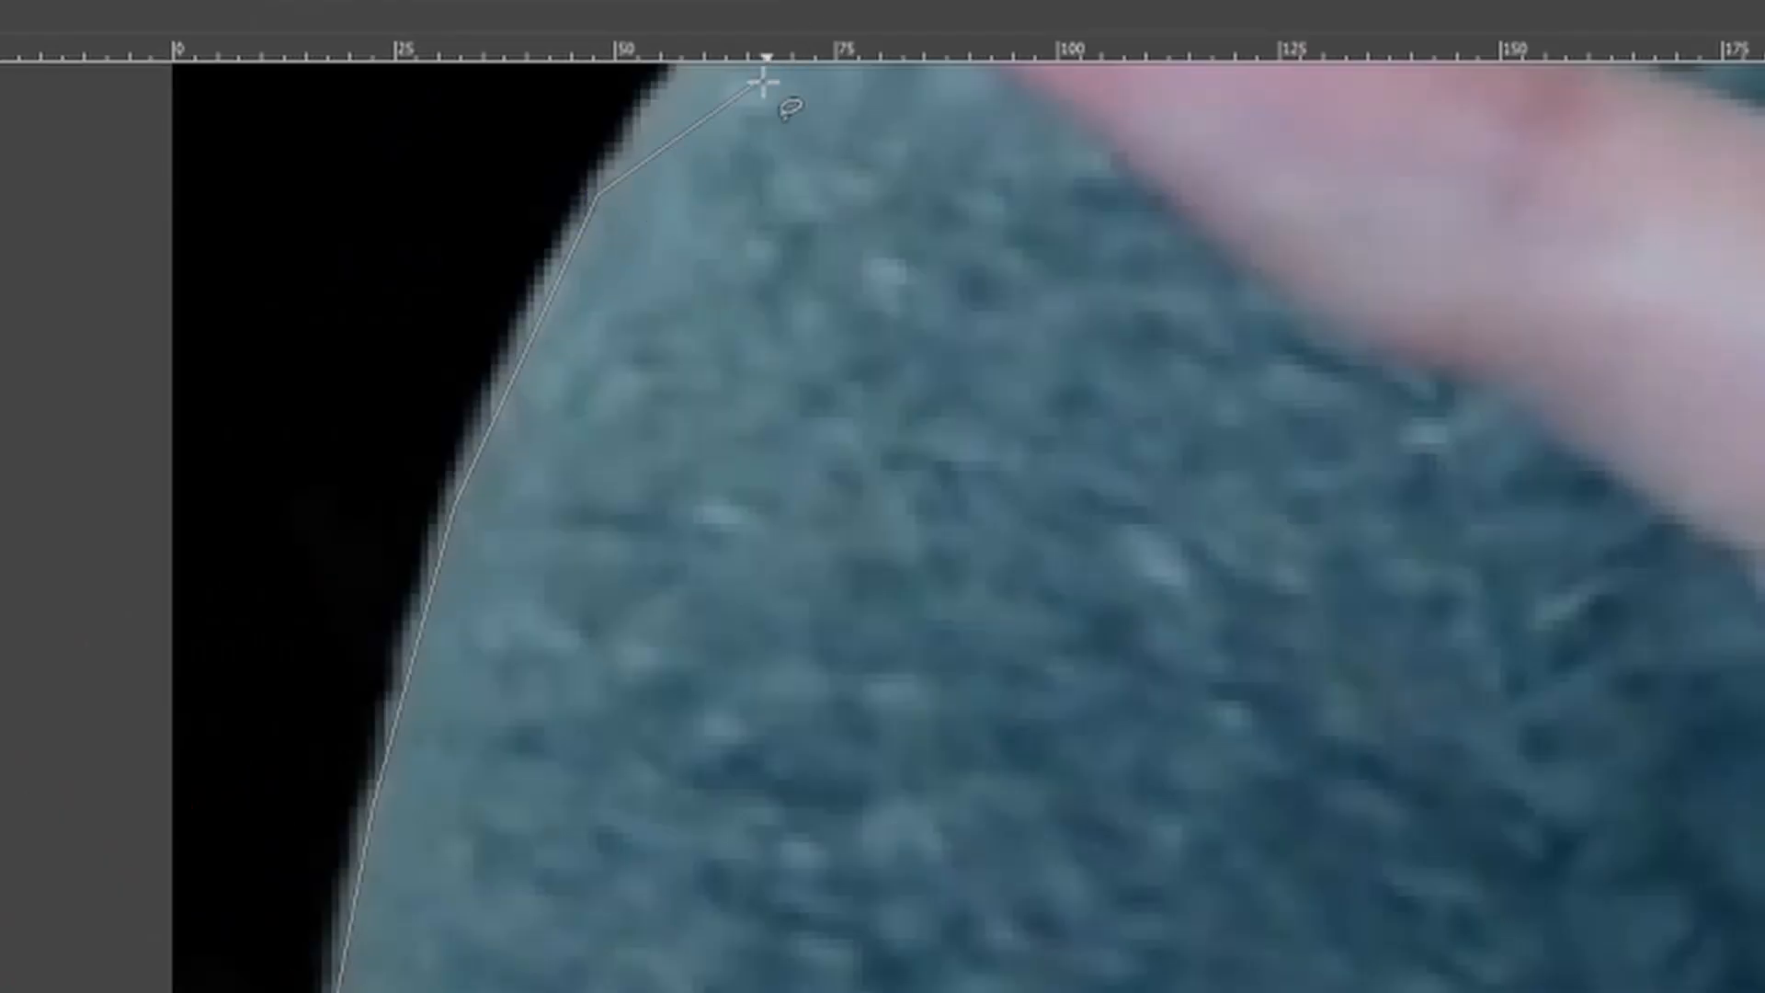
drag(737, 125, 219, 746)
click(412, 417)
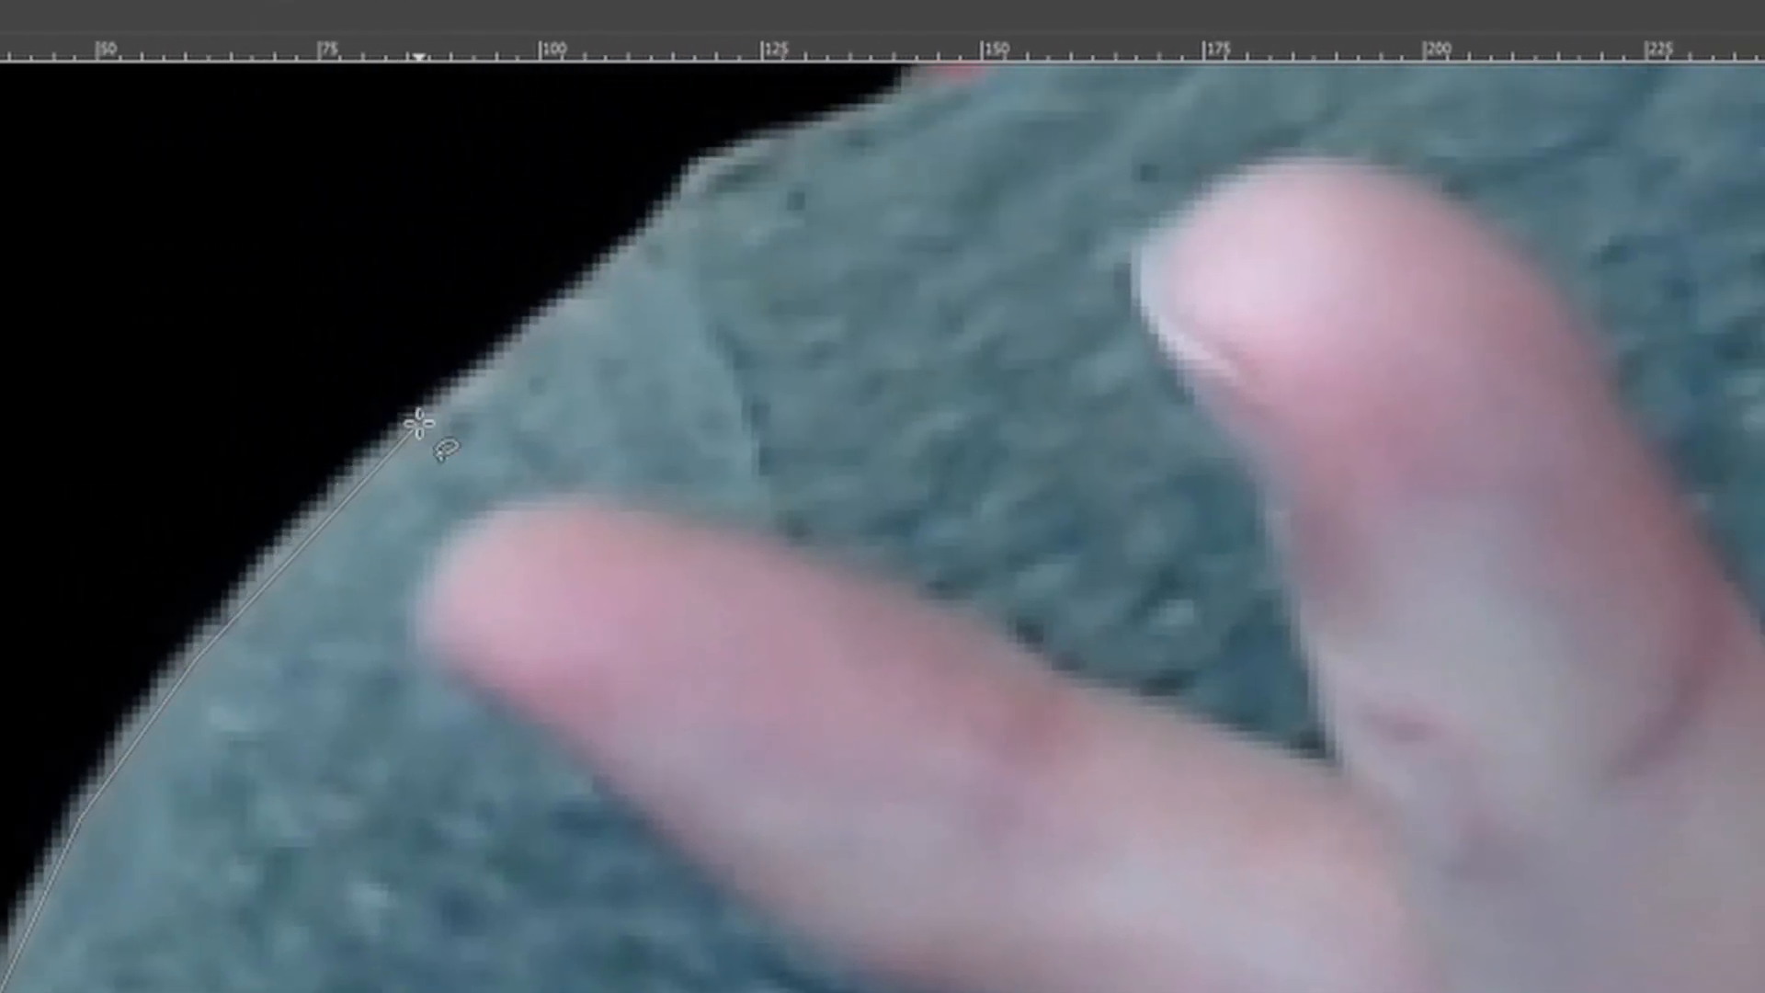
click(663, 221)
drag(922, 114, 18, 974)
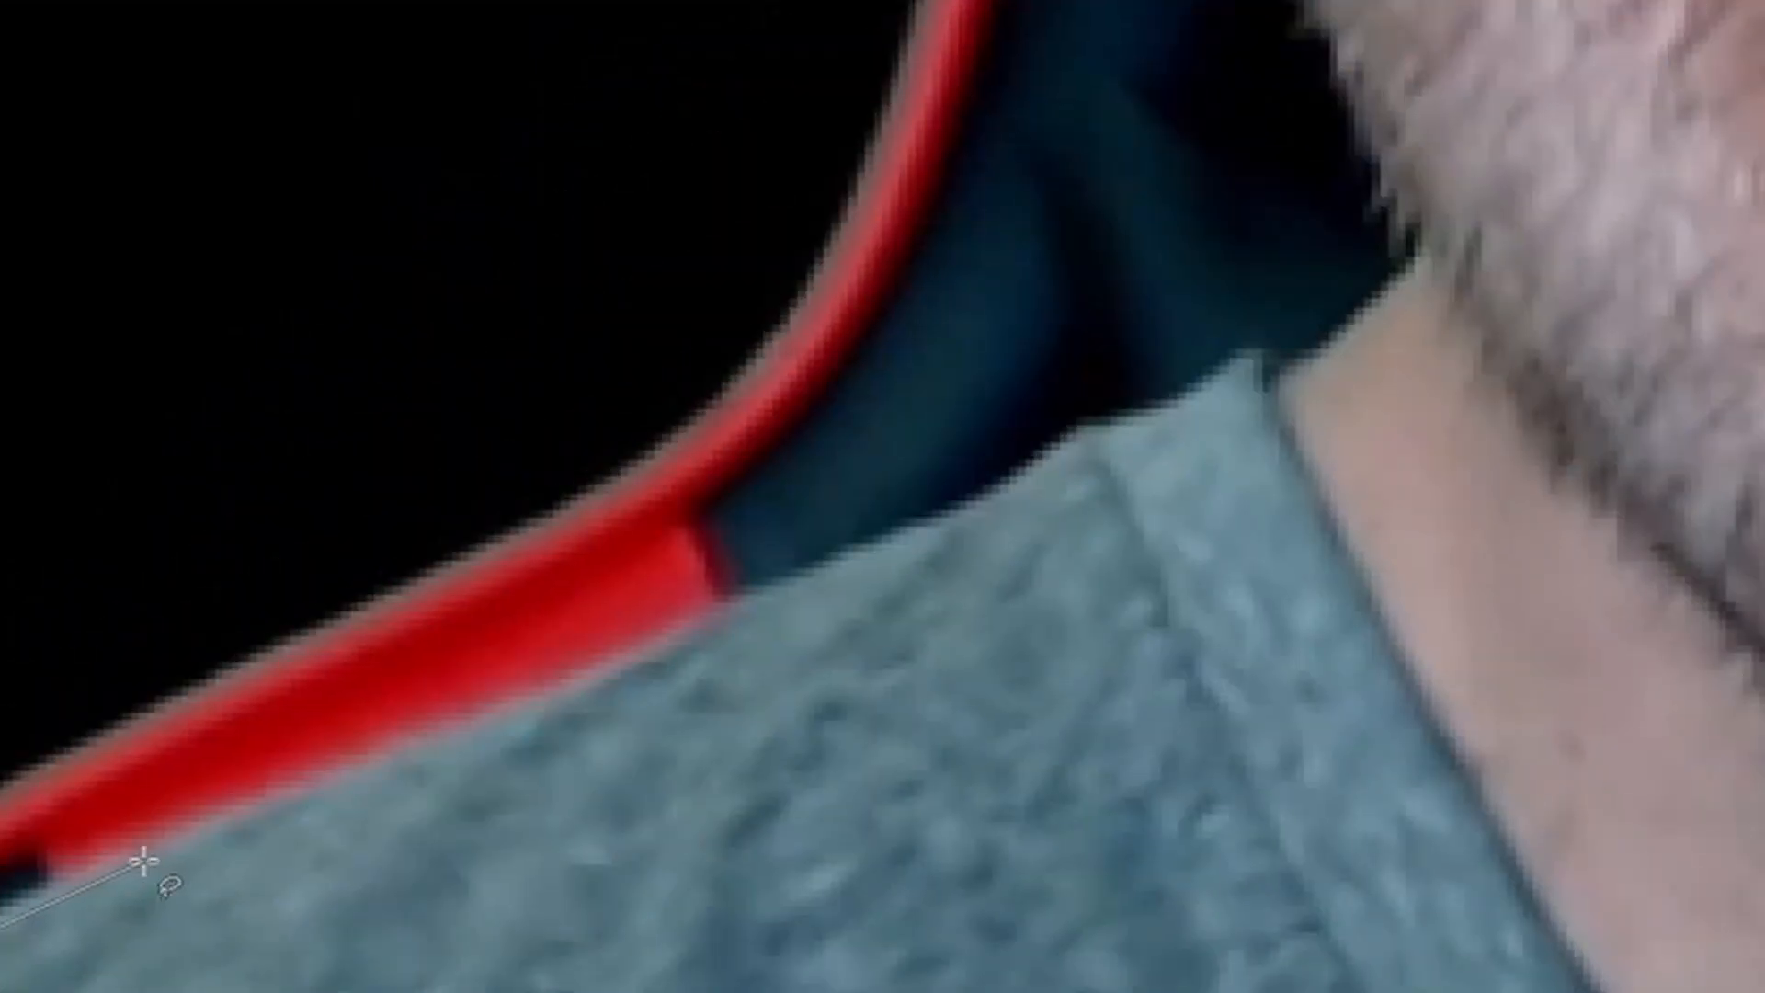
- Continue the outline along the top of the left-hand shoulder, past the collar and neck to the lower beard, excluding the chair
click(470, 730)
click(1282, 389)
click(1426, 269)
click(1398, 218)
drag(1464, 120, 1096, 641)
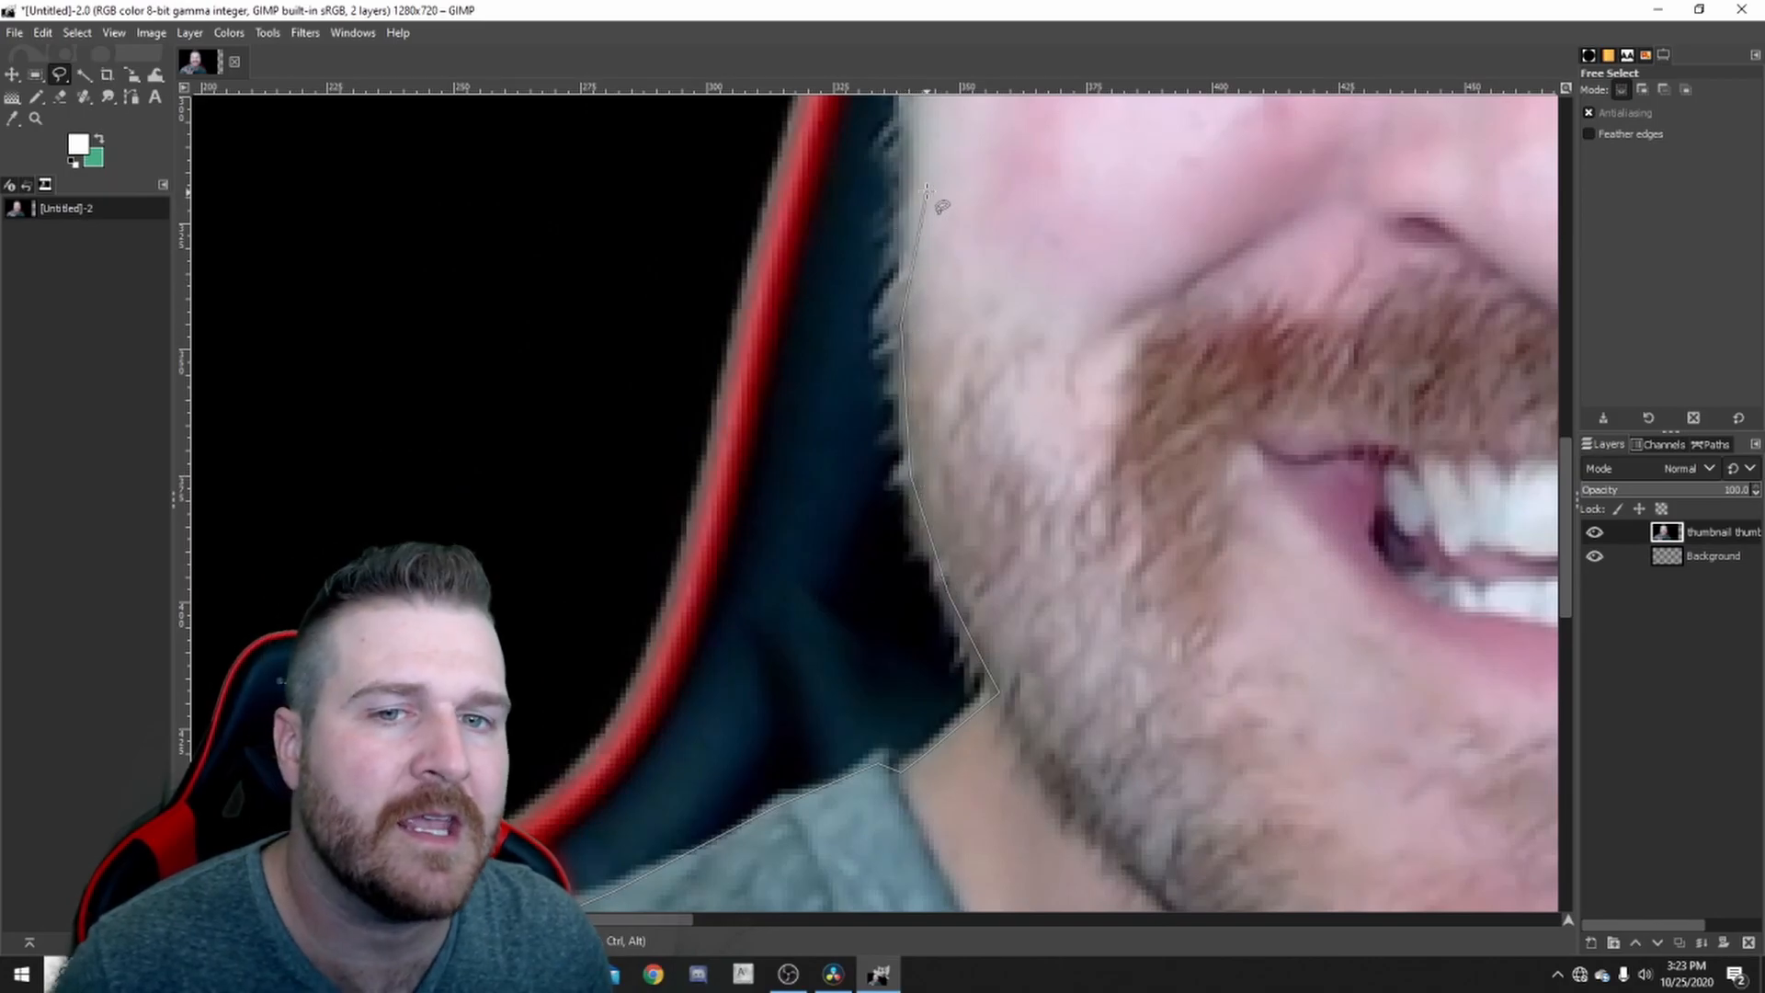
- Trace the outline up the left-hand cheek, around the ear and along the side of the head to the hair
drag(947, 137, 832, 860)
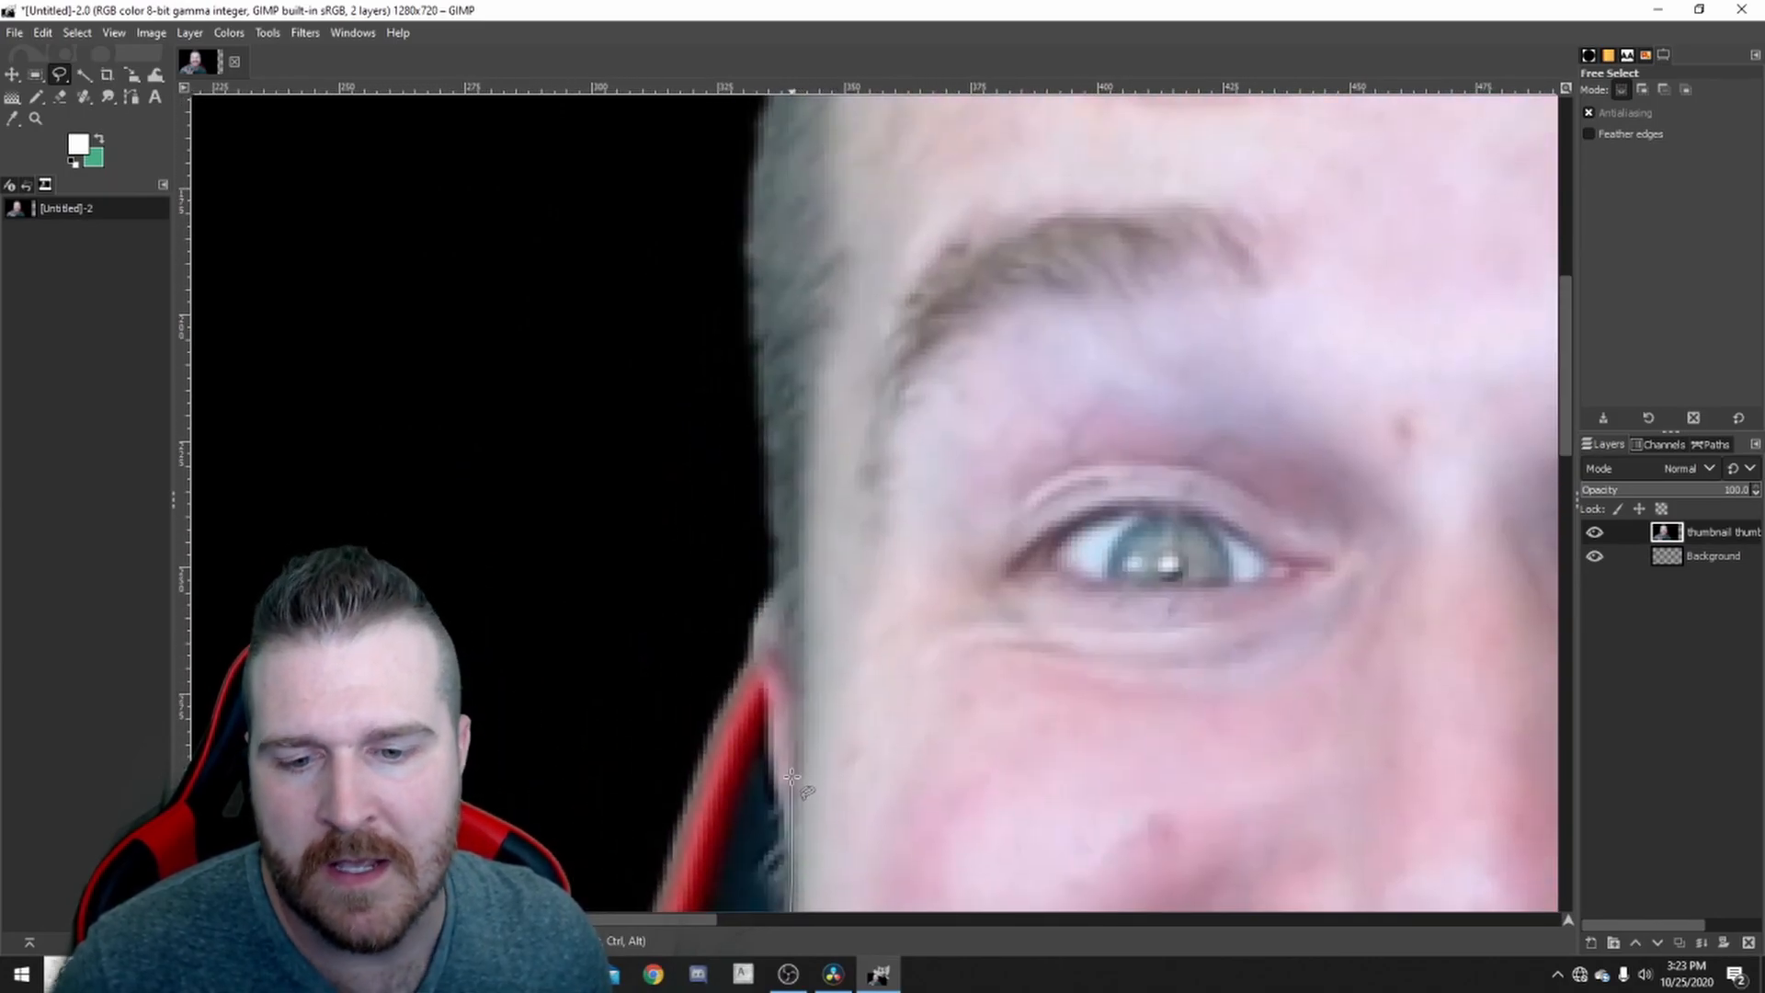
click(790, 804)
click(758, 630)
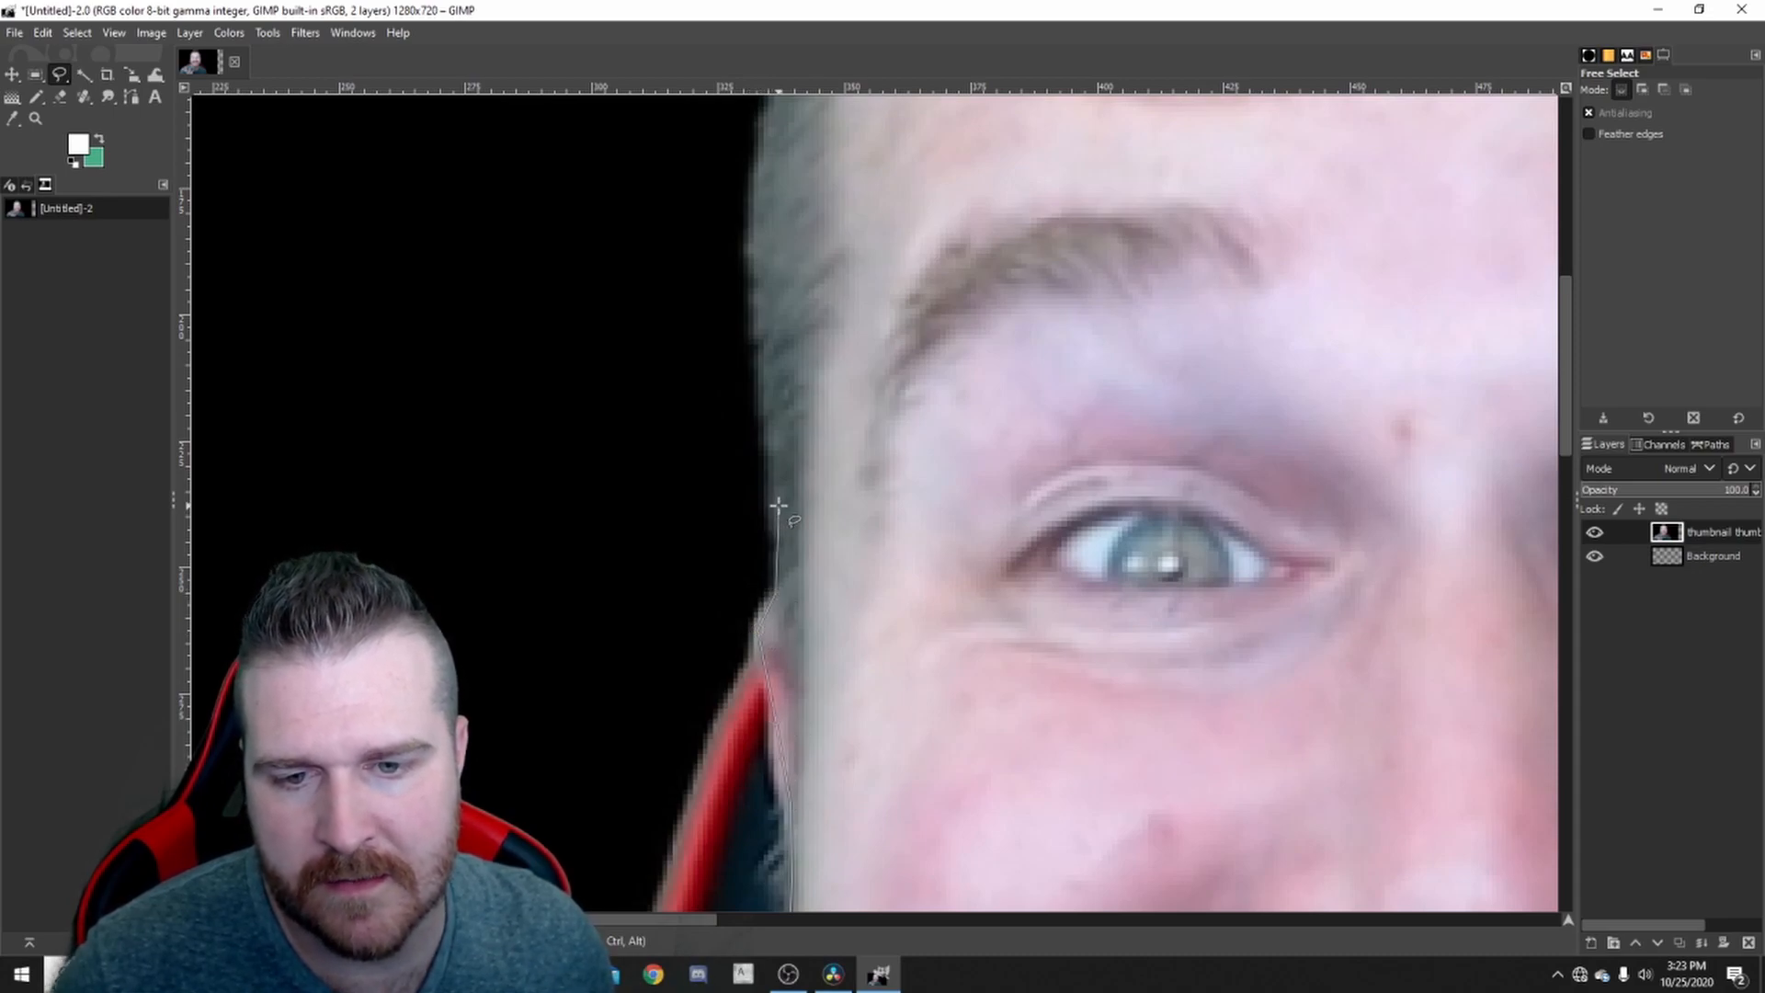
click(766, 156)
drag(806, 123, 572, 694)
click(581, 616)
click(582, 535)
click(603, 436)
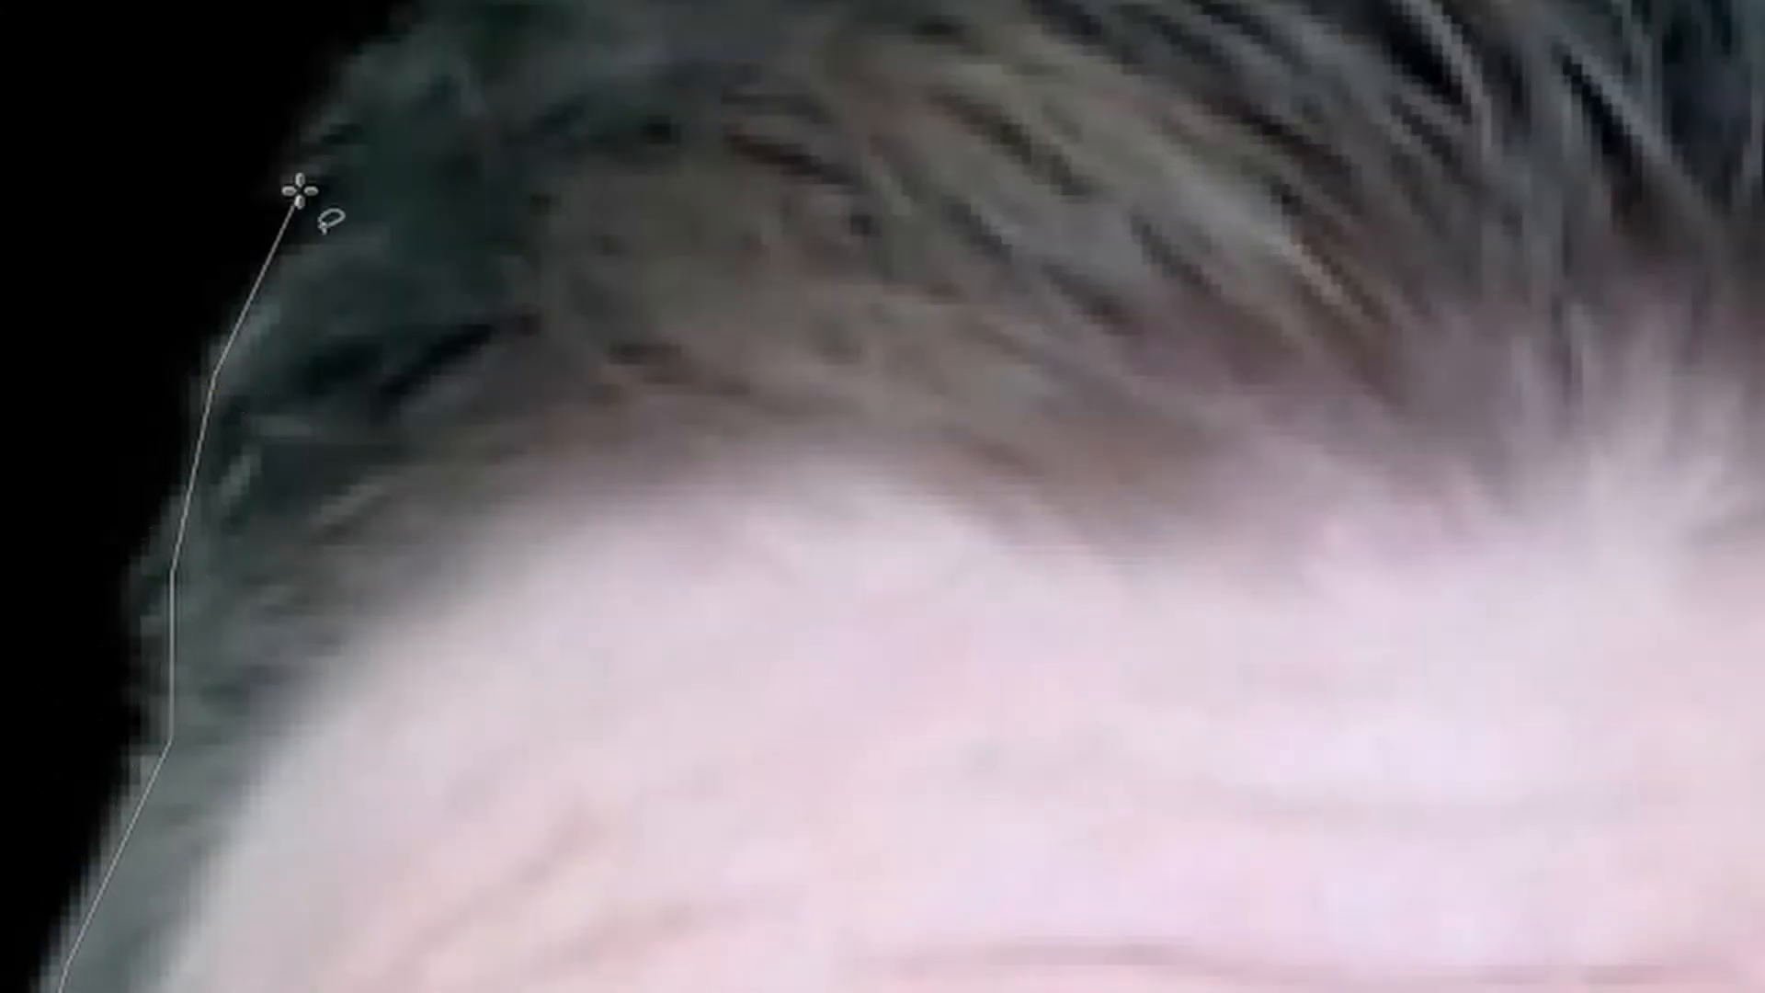
click(314, 237)
click(333, 168)
click(393, 60)
- Carry the selection outline over the top of the man's hair toward the opposite side of the head
drag(1011, 9, 46, 676)
click(46, 664)
click(165, 650)
click(307, 673)
click(545, 678)
click(850, 732)
click(1041, 824)
click(1167, 904)
drag(1287, 990, 1067, 603)
click(1213, 747)
click(1311, 835)
click(1354, 946)
- Trace the outline down the right-hand side of the hair and around the ear
drag(1374, 979, 858, 33)
click(898, 168)
click(913, 286)
click(1011, 476)
click(1083, 653)
click(1130, 827)
drag(1142, 988, 1114, 161)
click(1114, 324)
click(1108, 506)
click(1129, 536)
click(1185, 574)
click(1182, 678)
click(1156, 734)
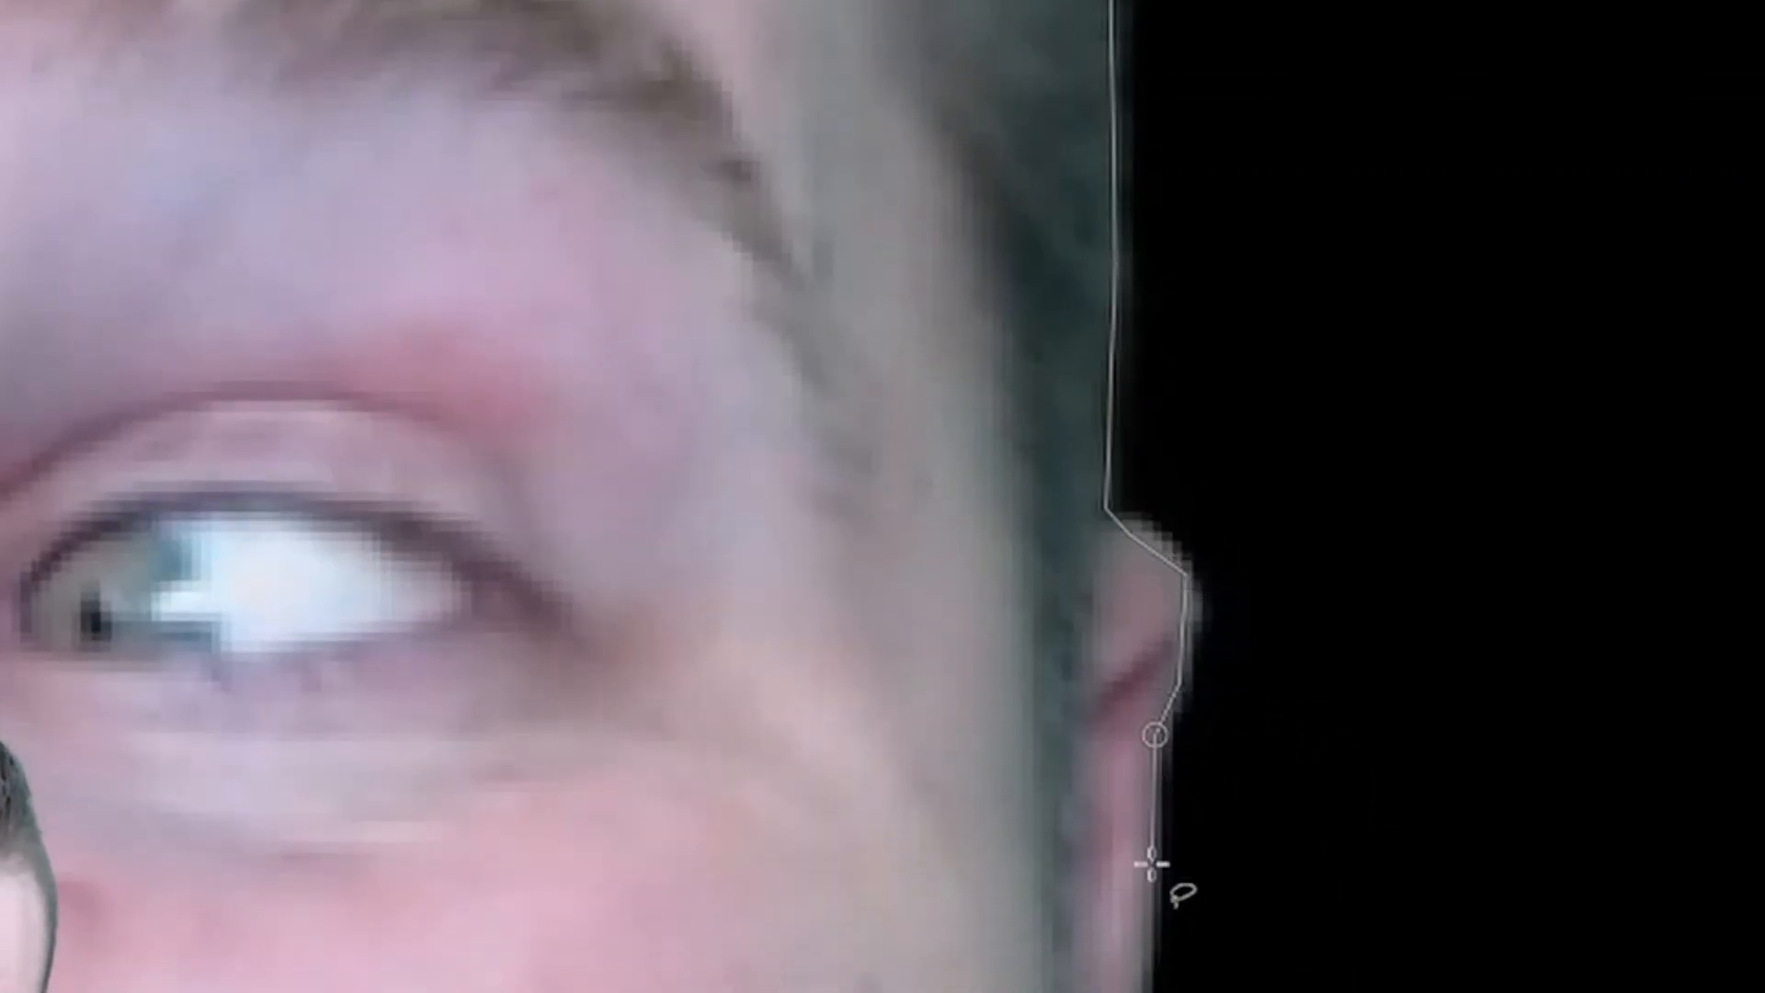
click(1148, 894)
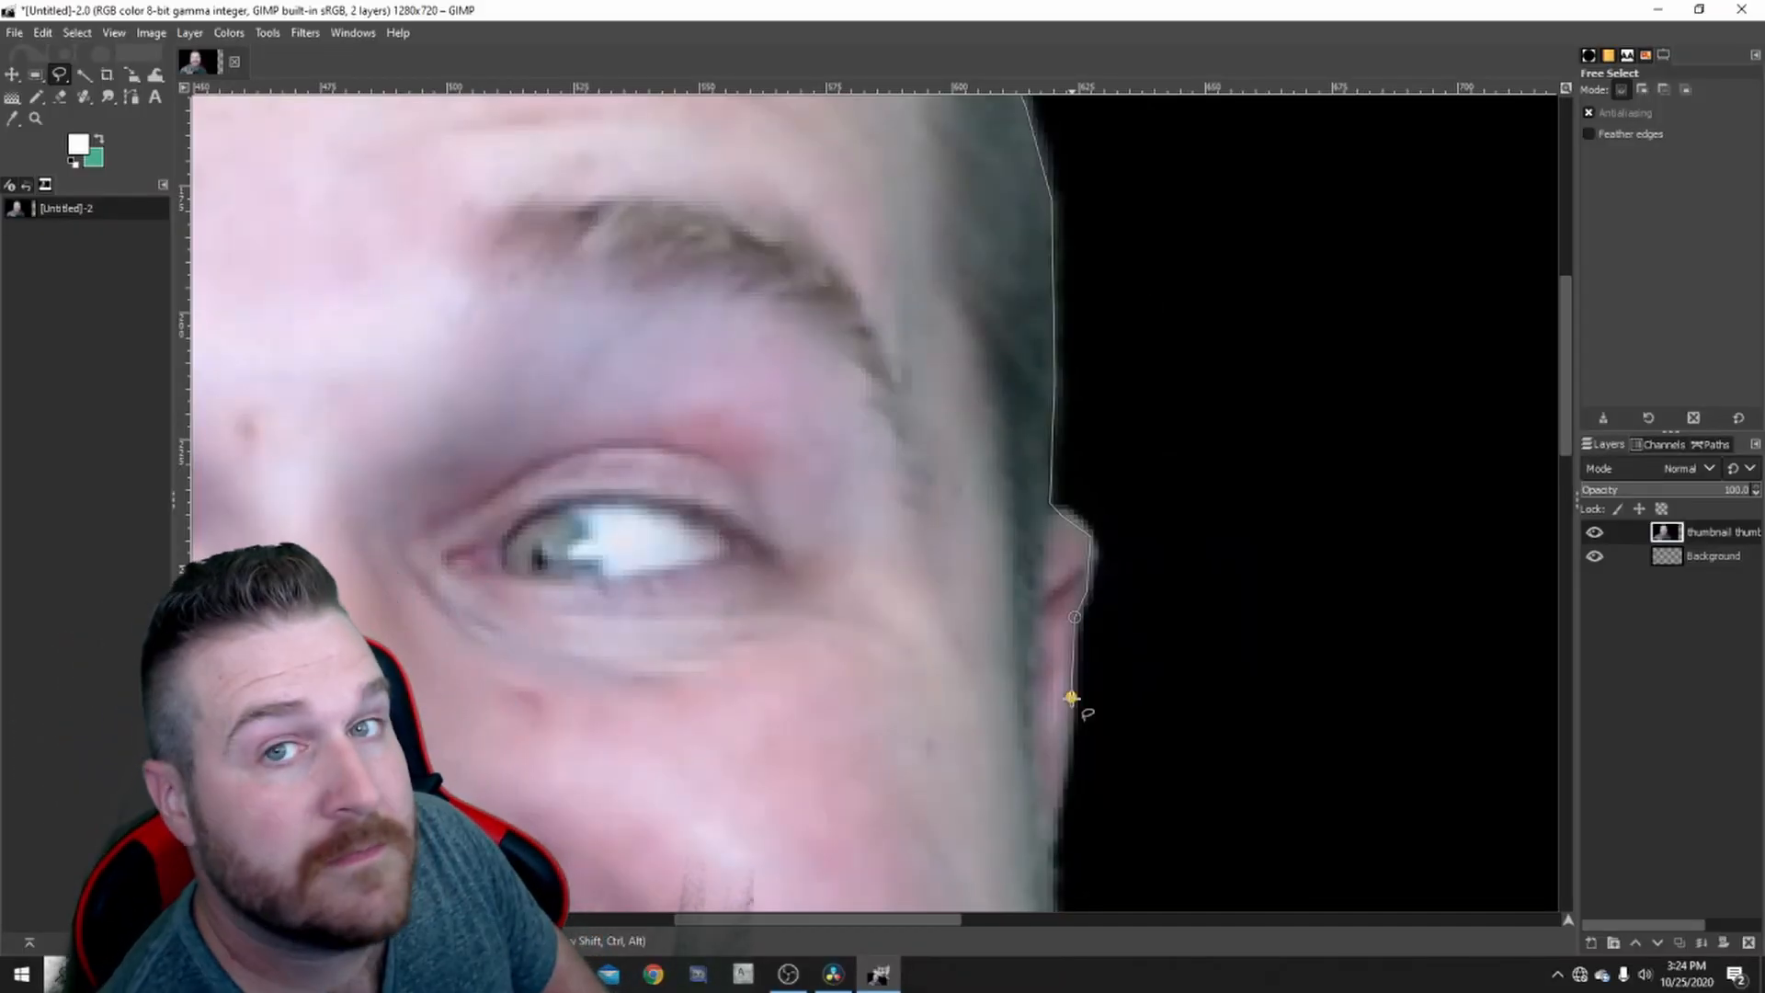
- Extend the outline down the right-hand cheek and along the bearded jaw to the neck
scroll(1072, 697, down, 5)
click(1079, 822)
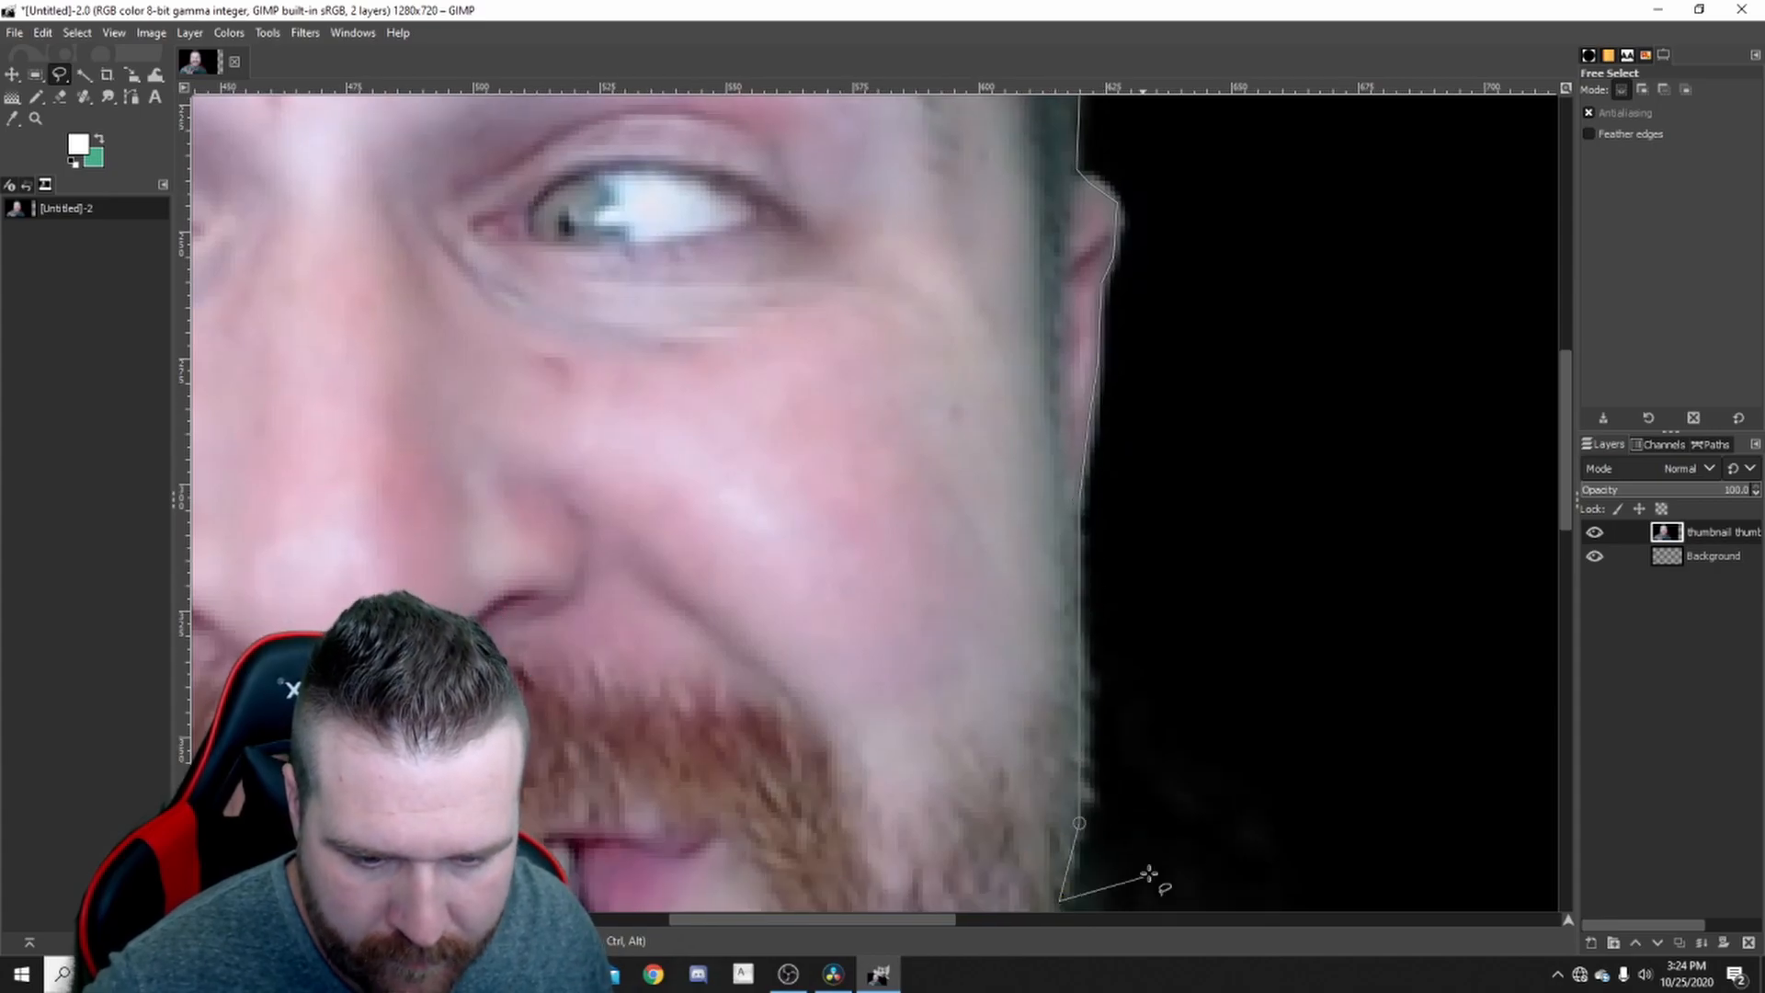
drag(1074, 888, 1088, 368)
click(1046, 497)
click(1016, 572)
click(938, 679)
click(909, 704)
click(839, 745)
click(832, 787)
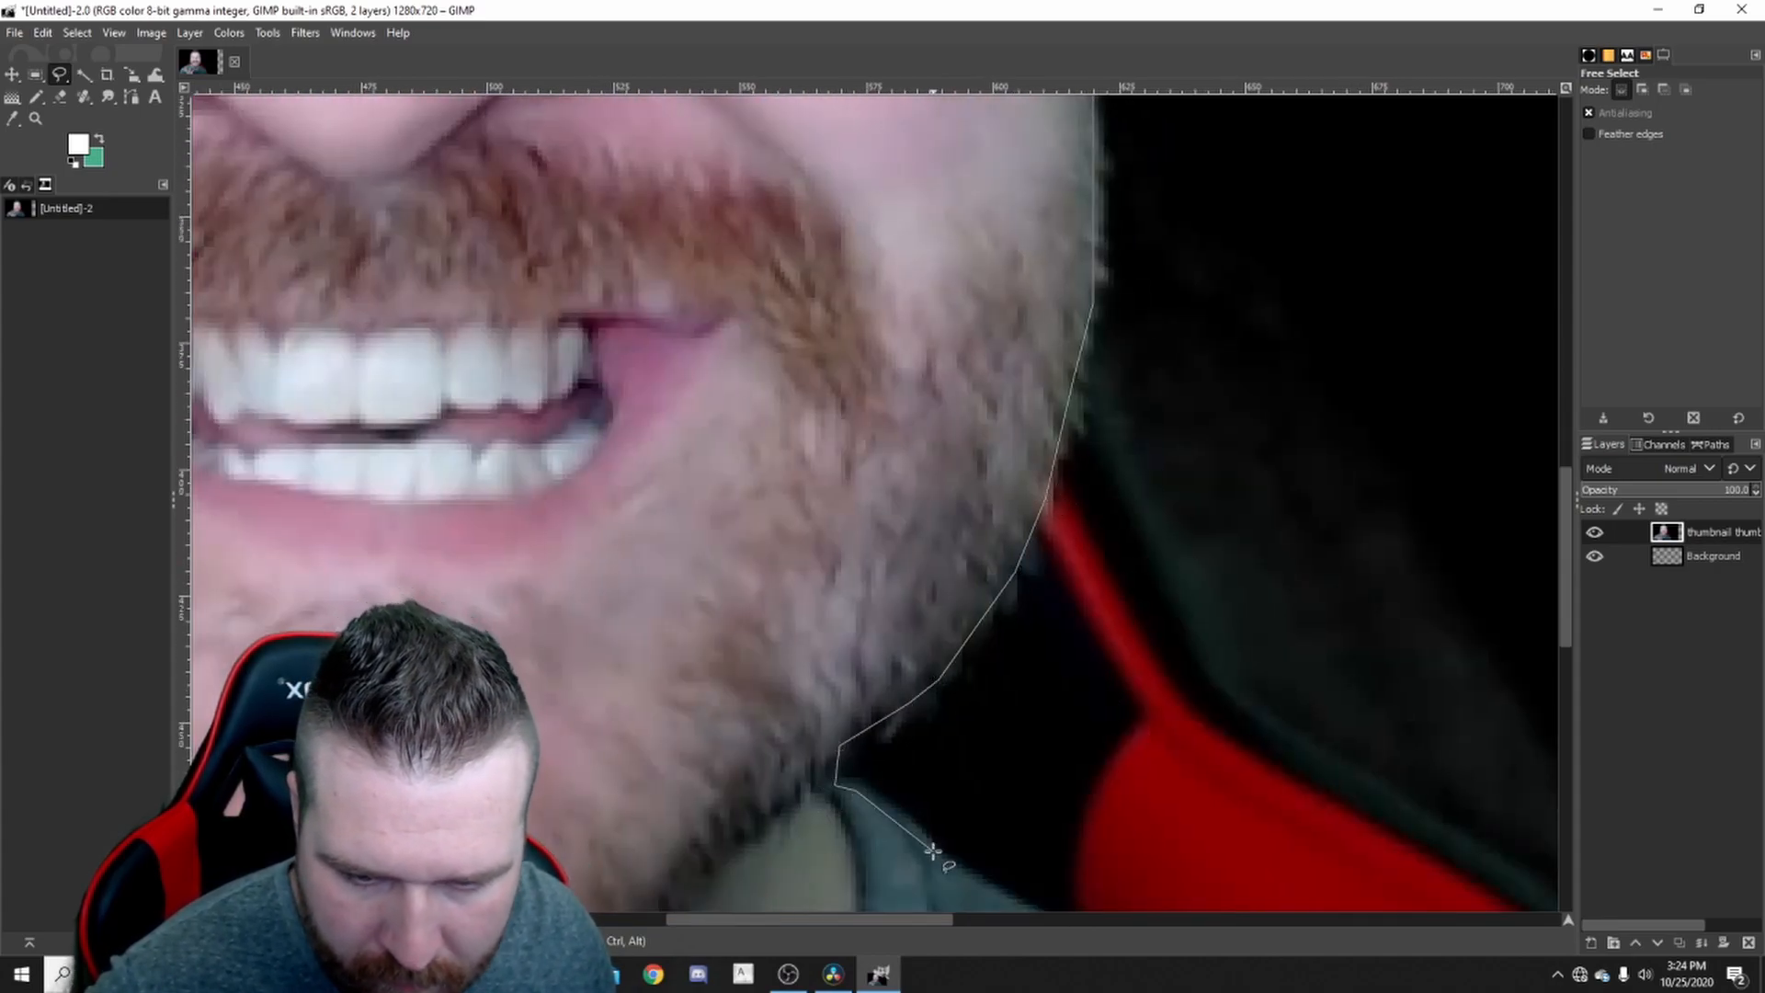
- Follow the collar and the top of the right-hand shoulder with the outline, leaving out the red chair
click(933, 850)
drag(992, 892, 737, 304)
click(775, 346)
click(987, 445)
click(1301, 584)
click(1398, 661)
drag(1484, 722, 1111, 302)
- Trace down the right-hand sleeve to the photo's bottom edge and close the outline at its starting point
click(1115, 354)
click(1265, 557)
click(1310, 677)
drag(1393, 729, 1136, 295)
click(1117, 418)
click(1161, 523)
click(1229, 673)
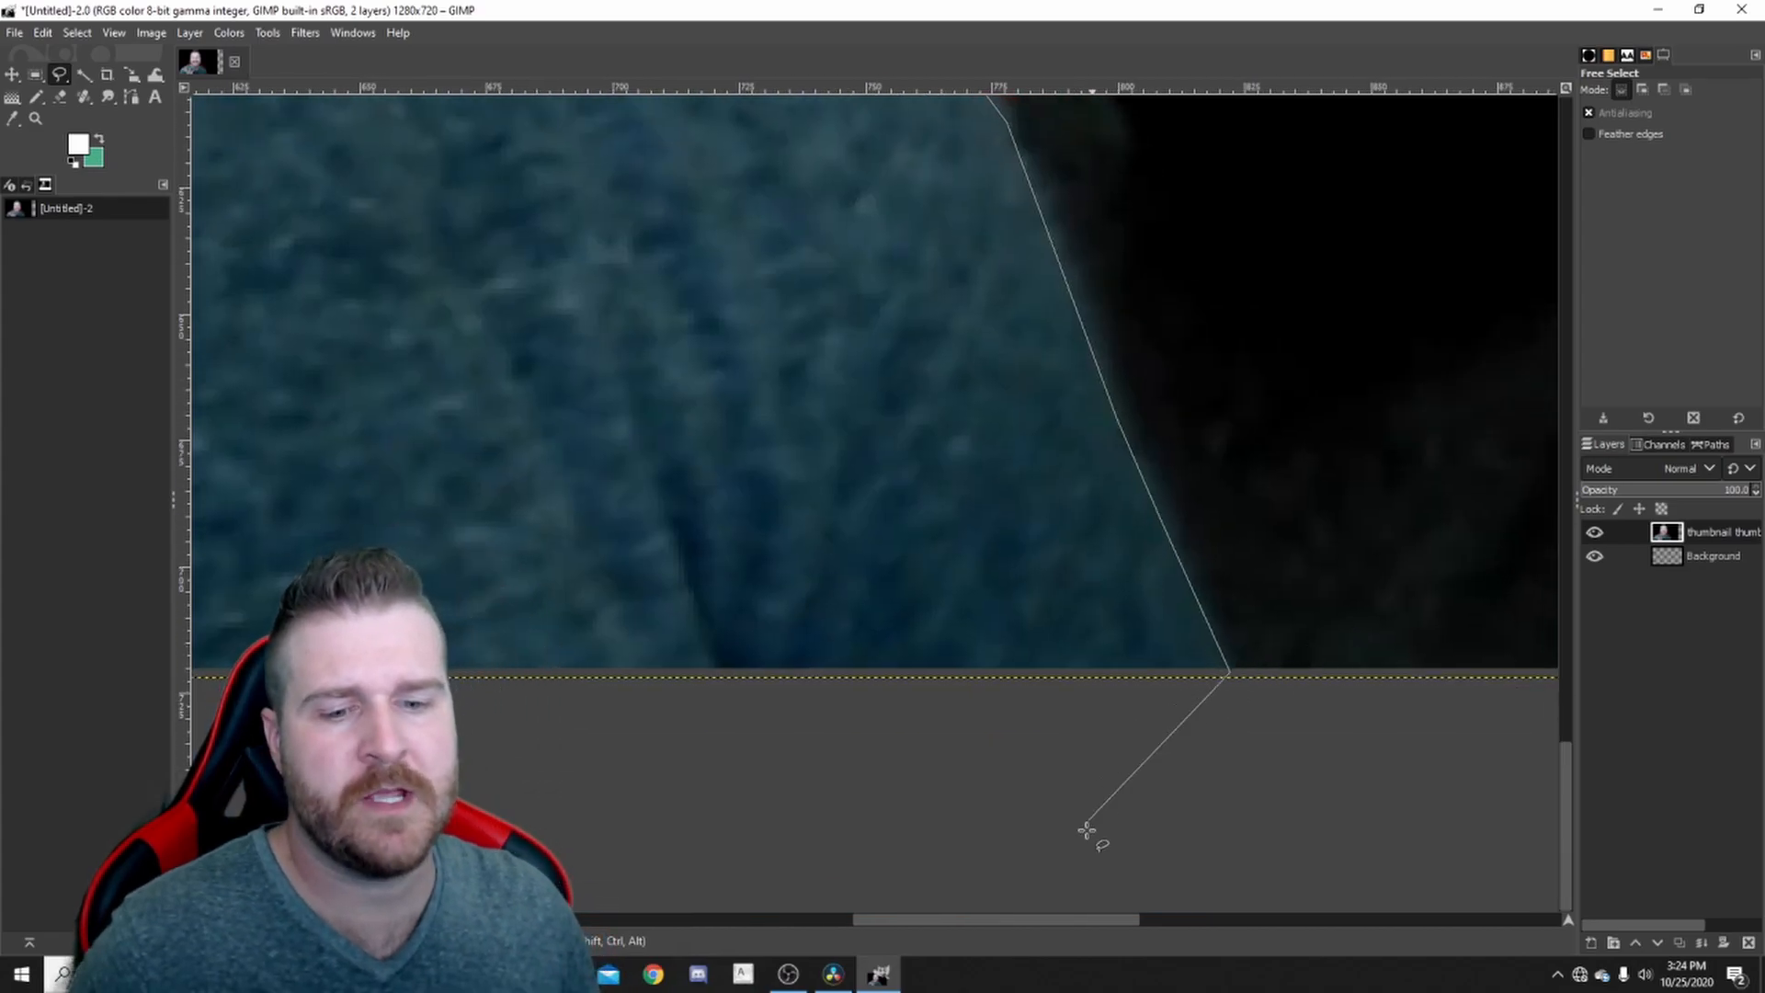
drag(1038, 914, 378, 868)
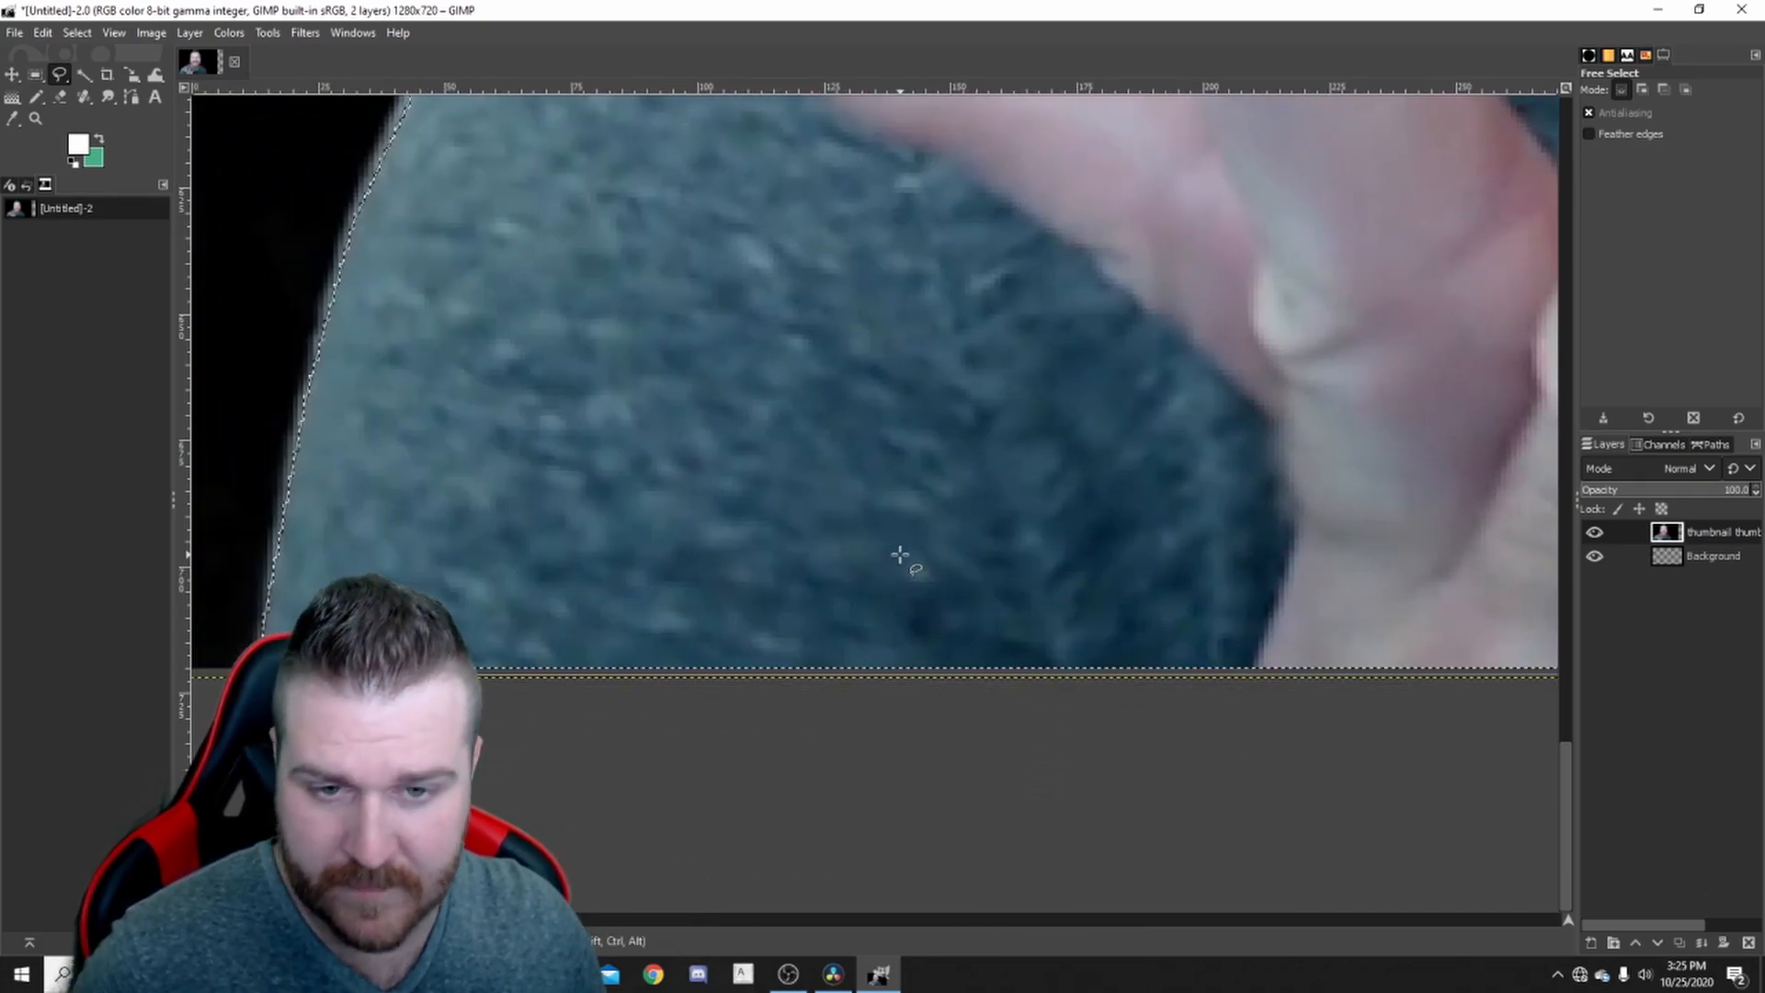
- Invert the traced selection, delete the surroundings so only the man remains on transparency, and dismiss the selection
scroll(900, 555, down, 8)
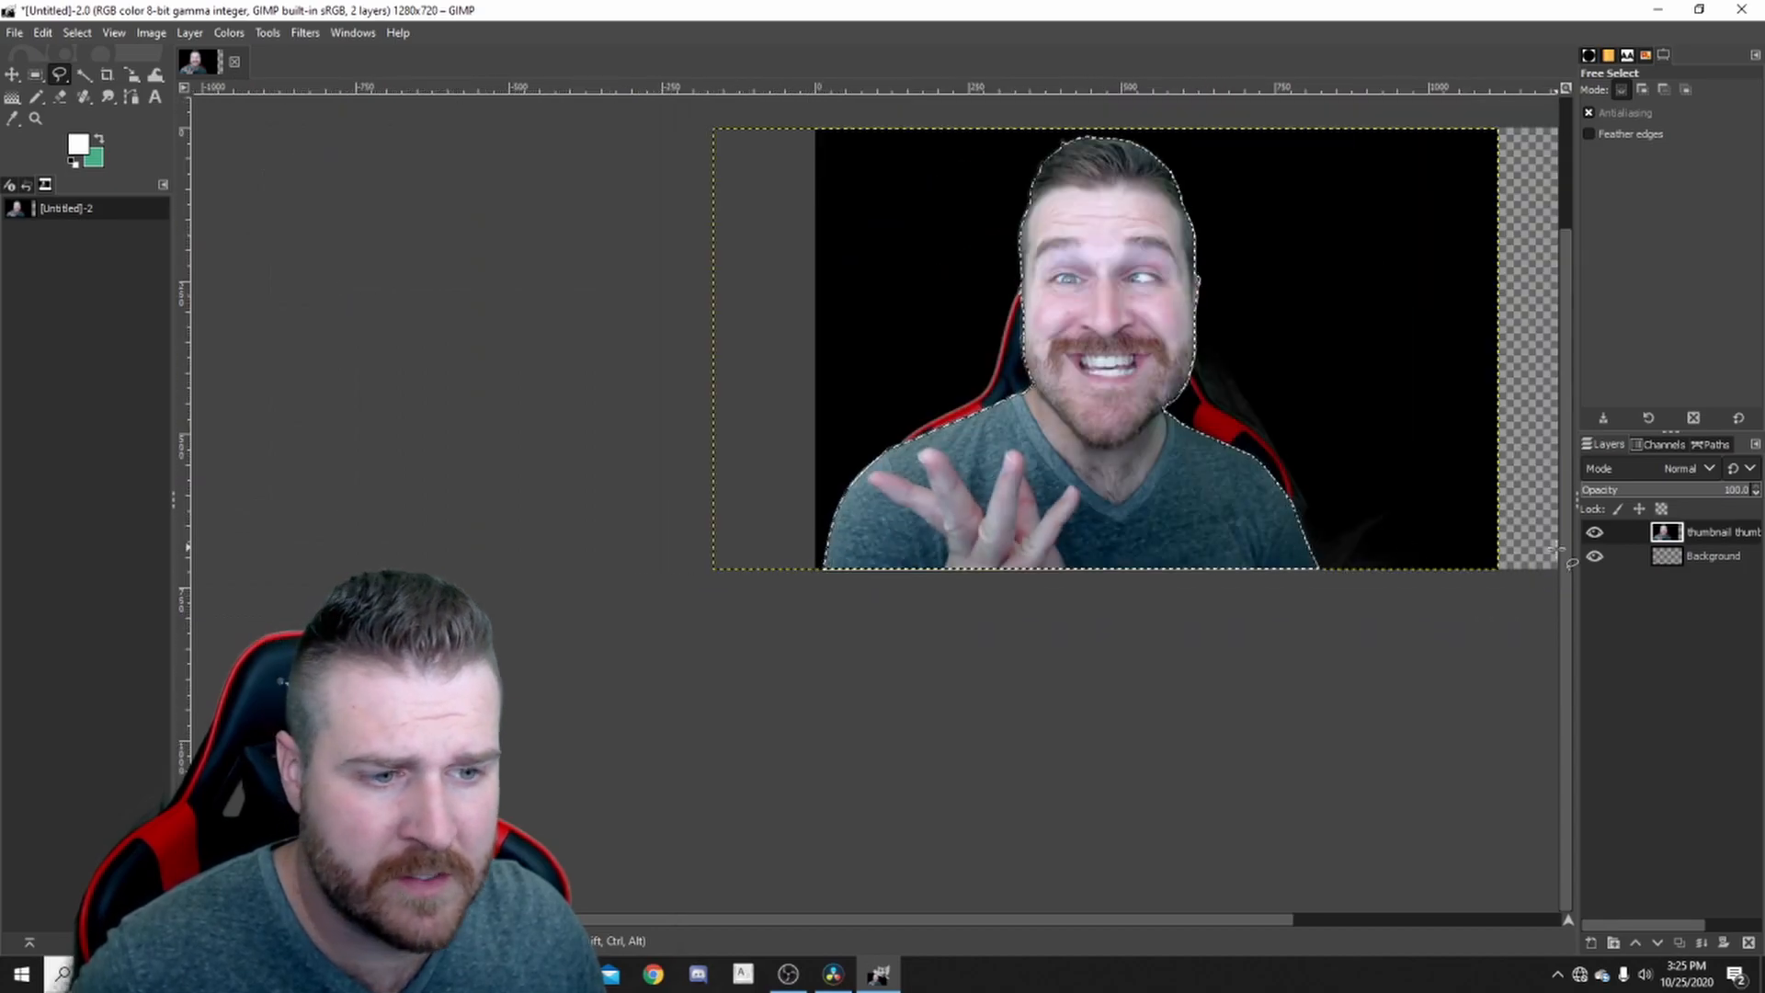
drag(1257, 919, 1262, 919)
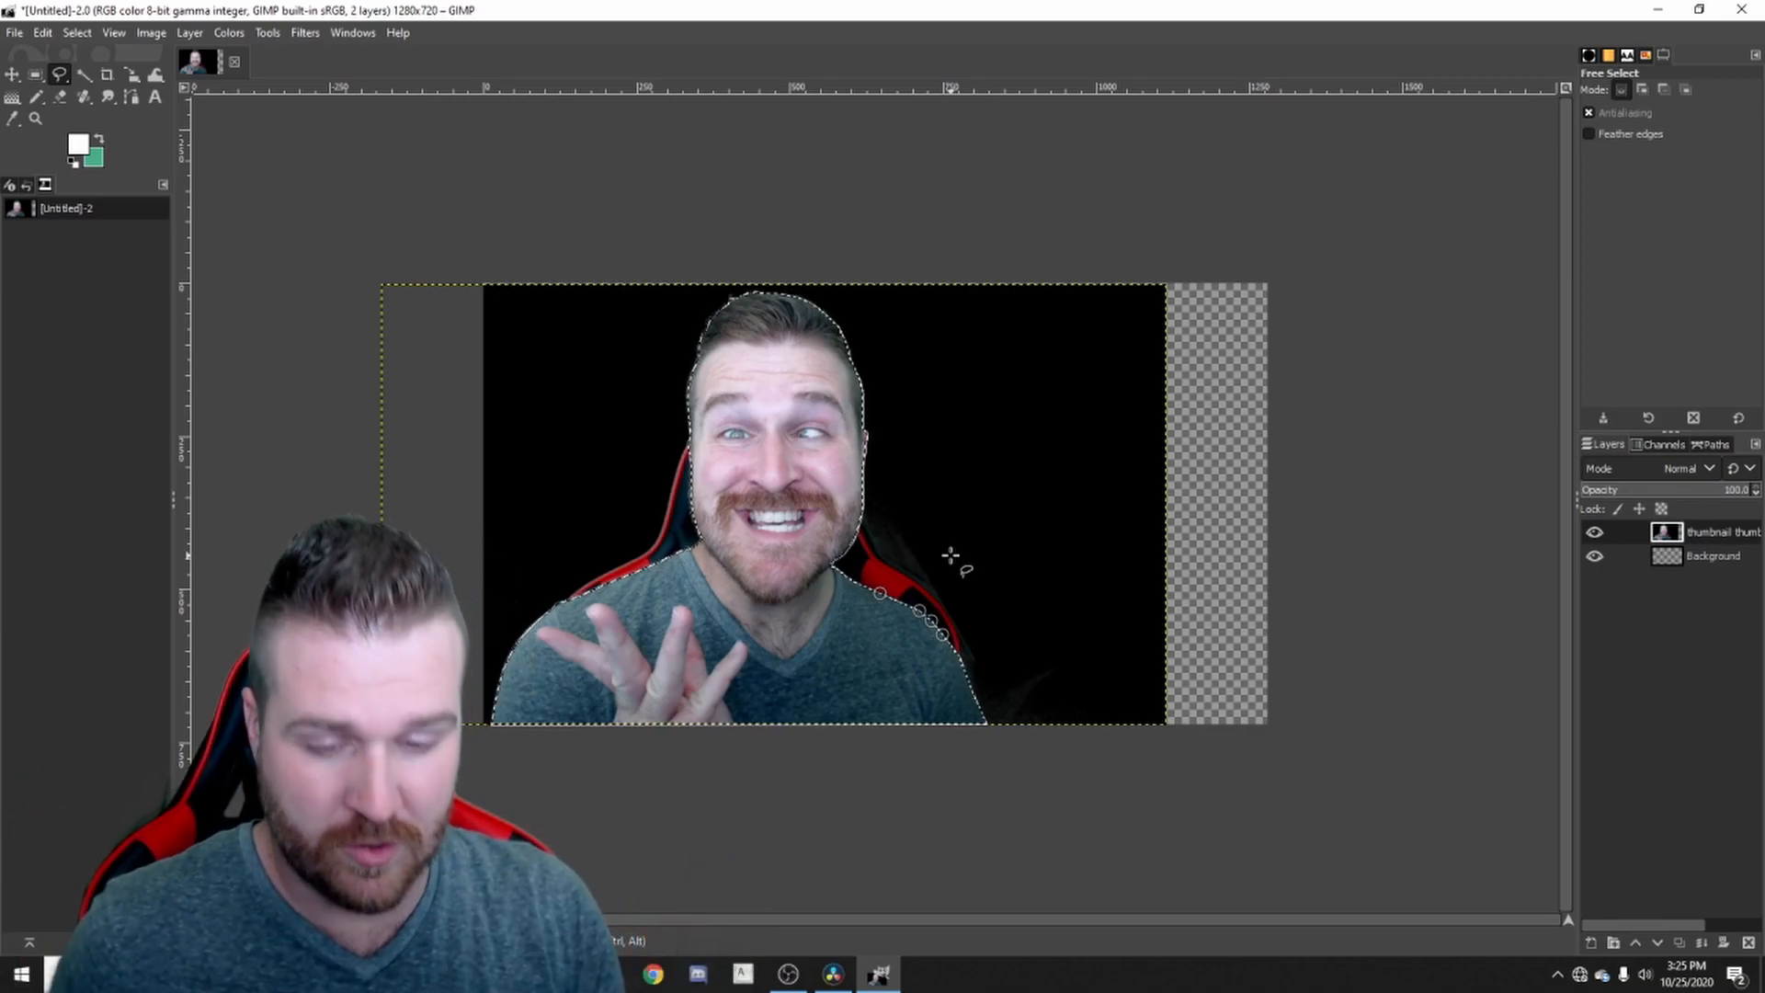
key(Delete)
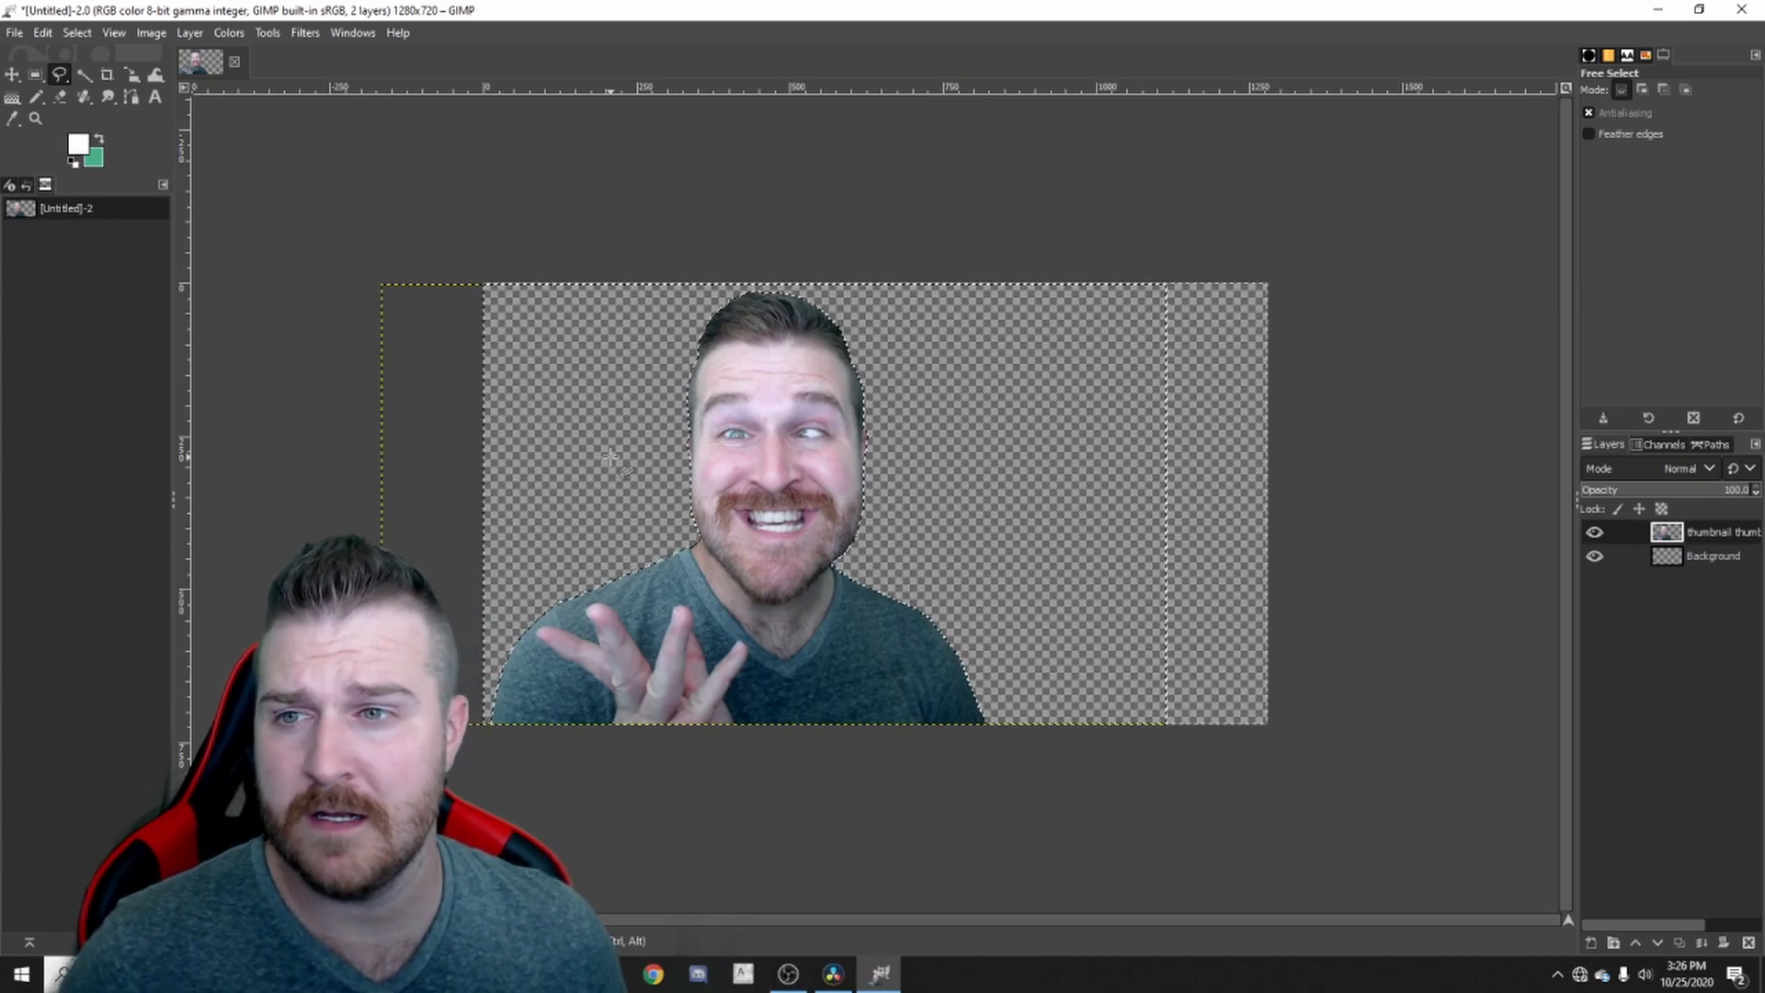
click(78, 32)
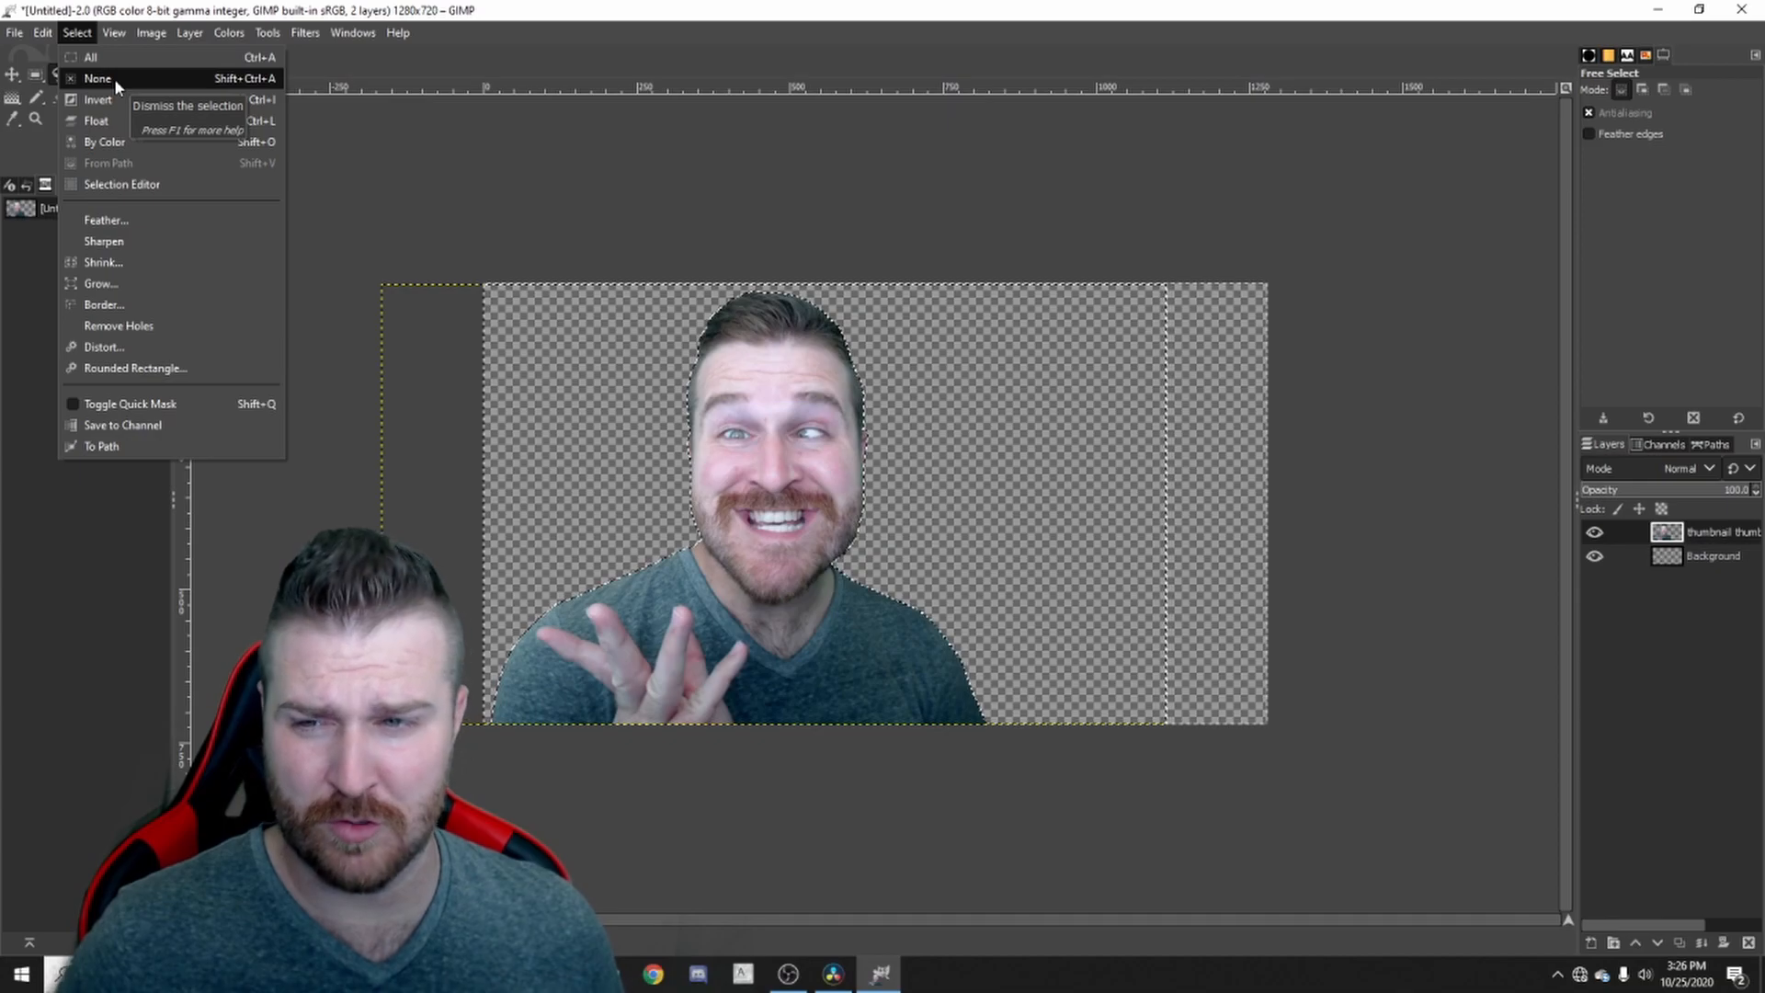
click(94, 33)
key(ctrl+shift+a)
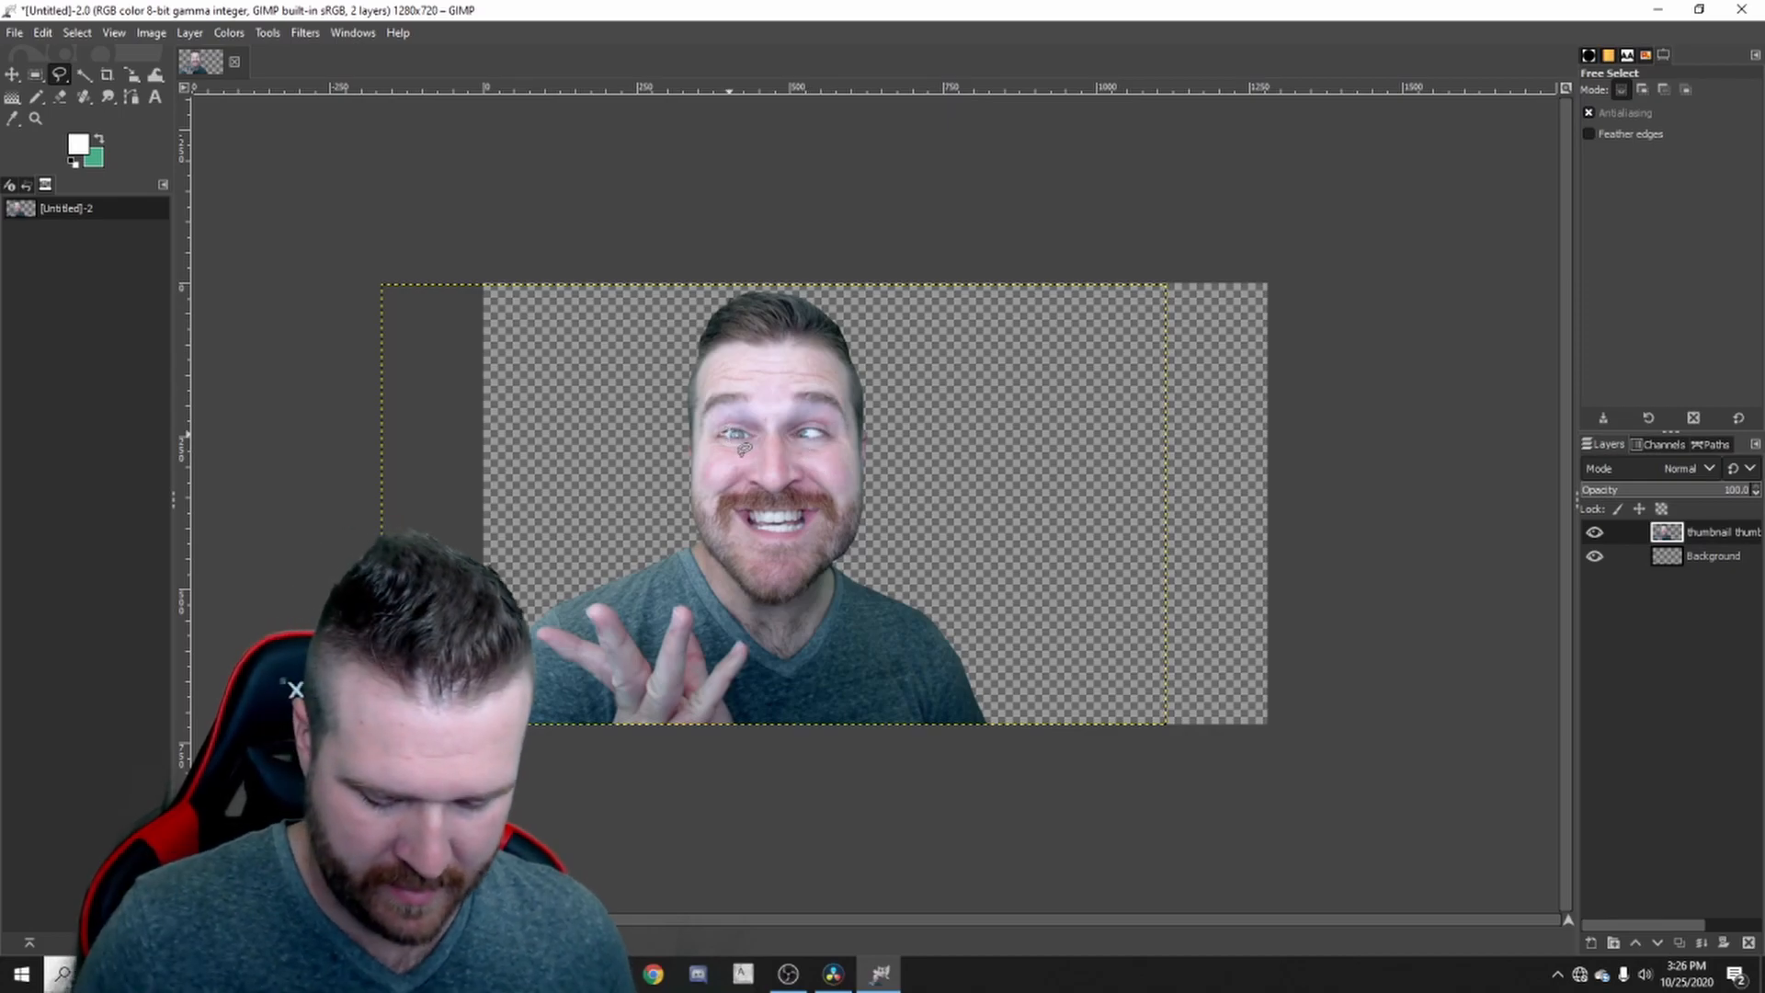
- Delete the leftover black strip beside the cutout using Free Select, and place the man against the canvas's left edge
key(m)
mouse_move(786, 469)
mouse_down()
mouse_move(929, 492)
mouse_move(916, 470)
mouse_move(806, 458)
mouse_move(868, 467)
mouse_up()
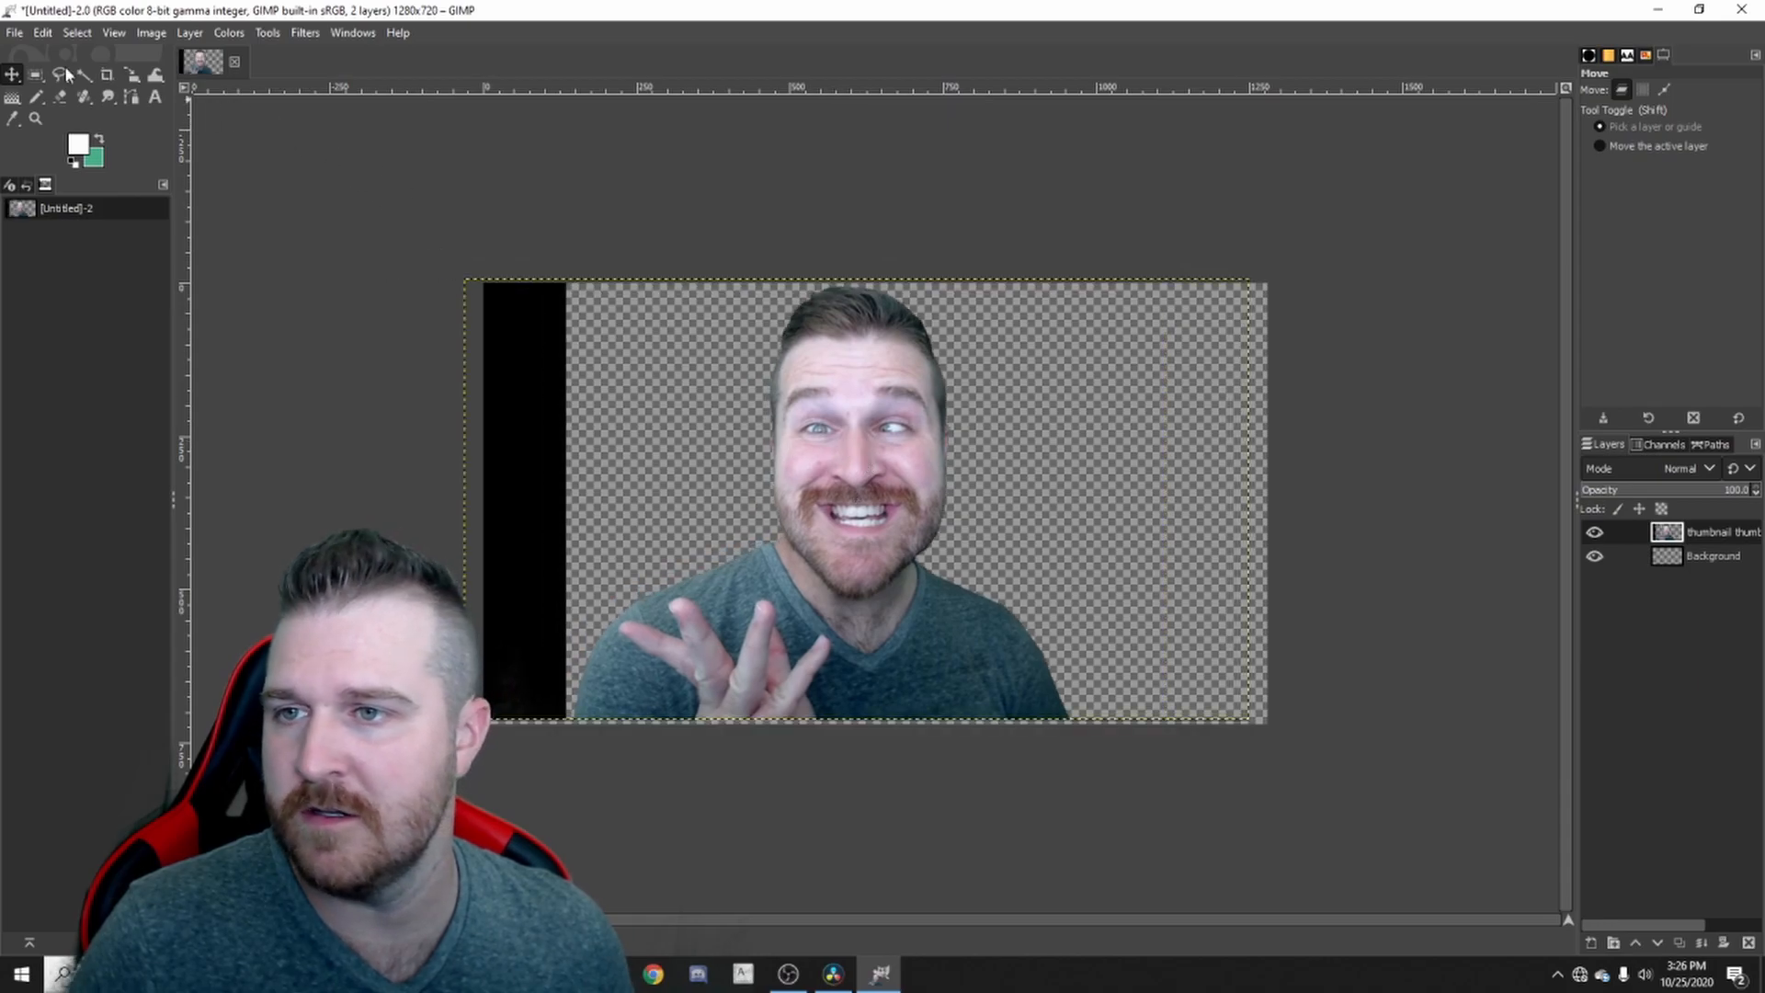
click(58, 74)
click(568, 745)
click(570, 244)
click(433, 262)
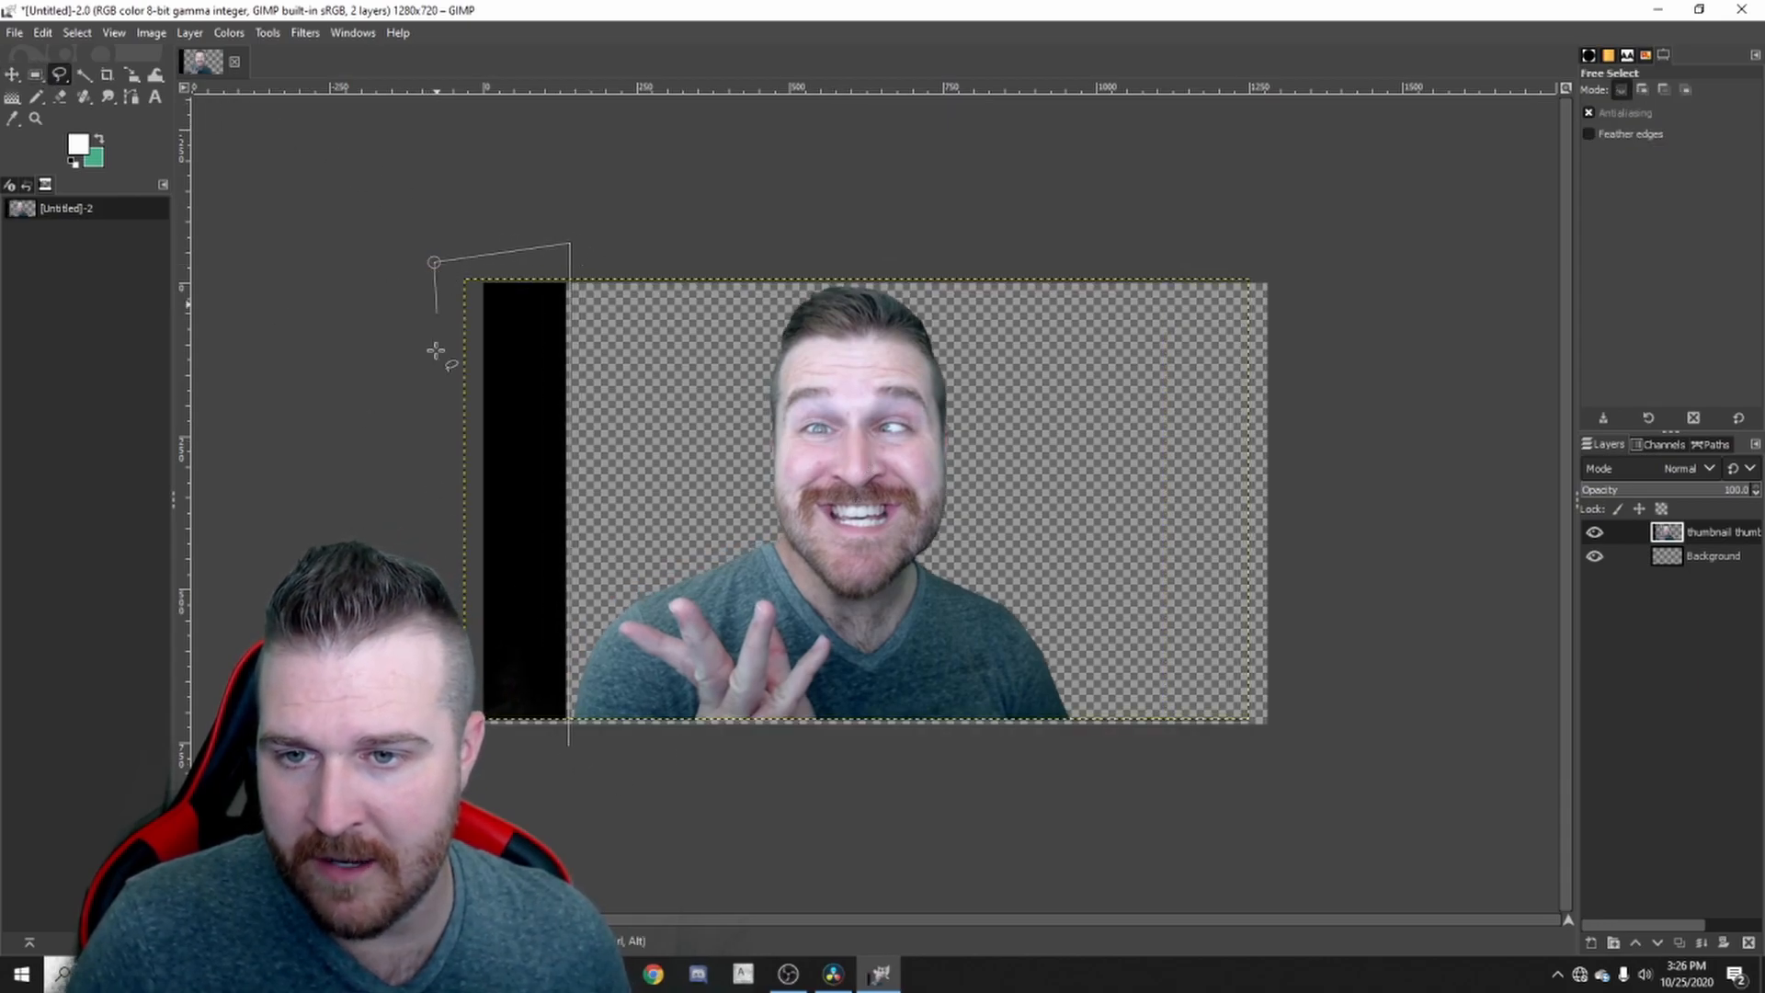
click(569, 746)
key(Delete)
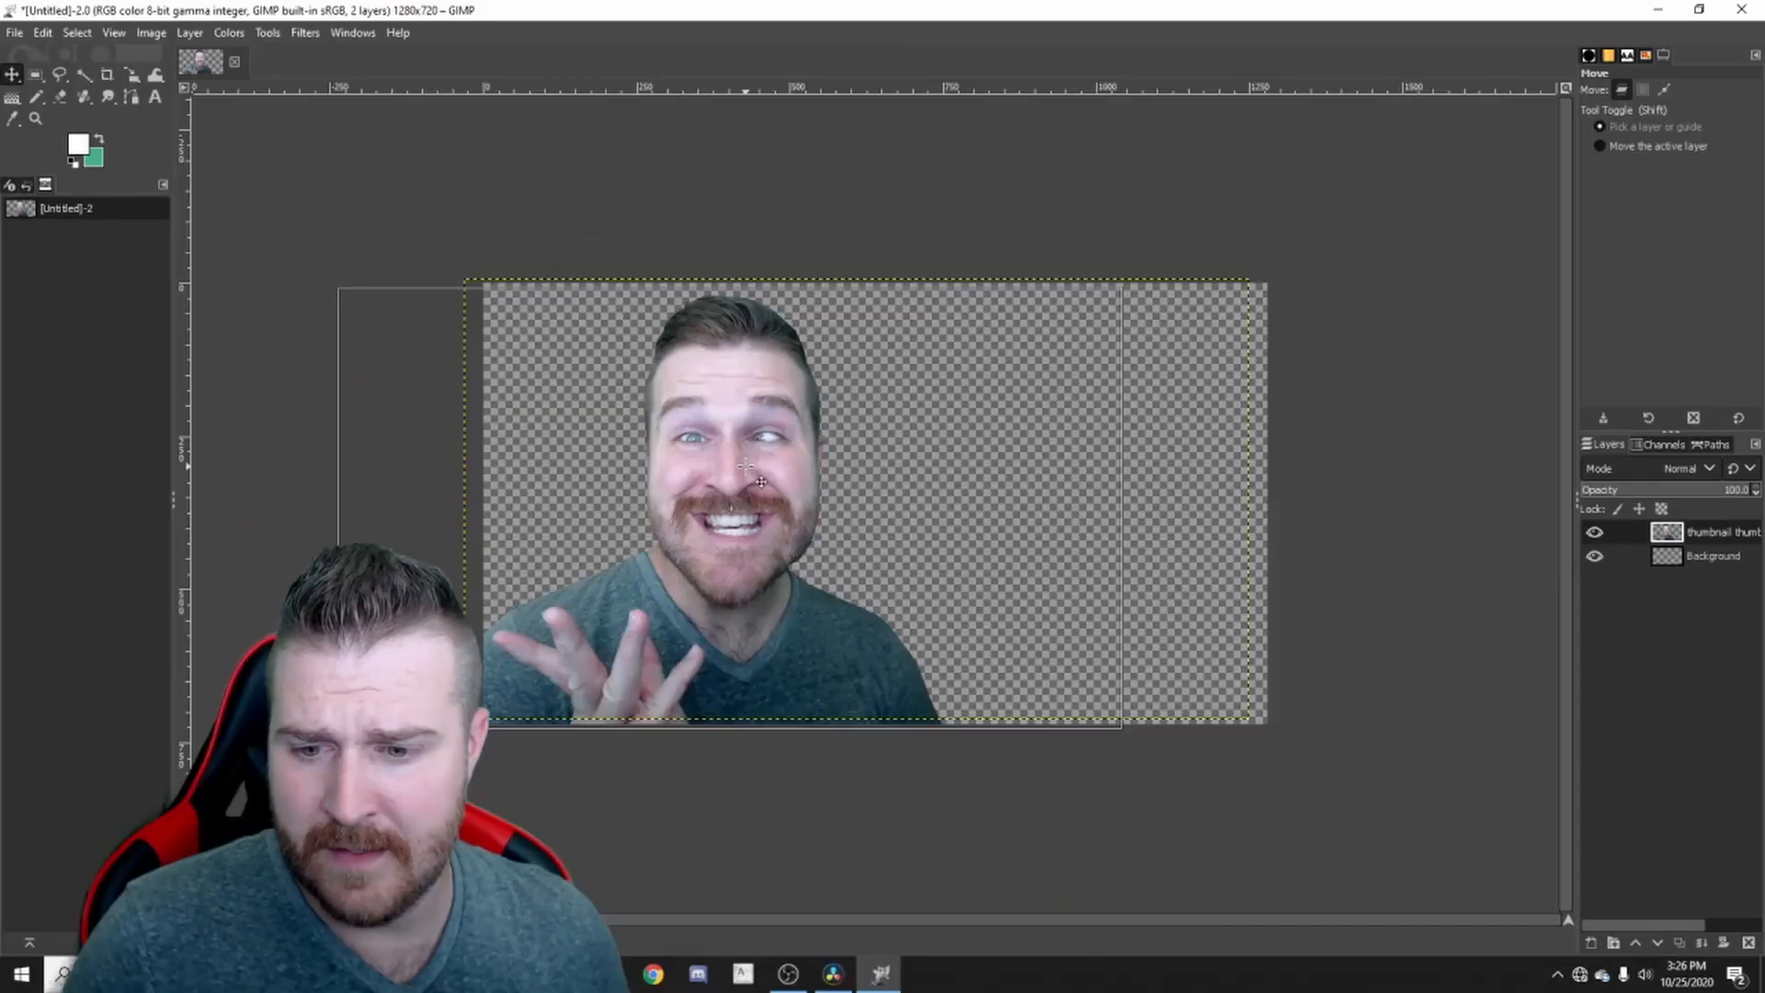
drag(745, 467, 746, 467)
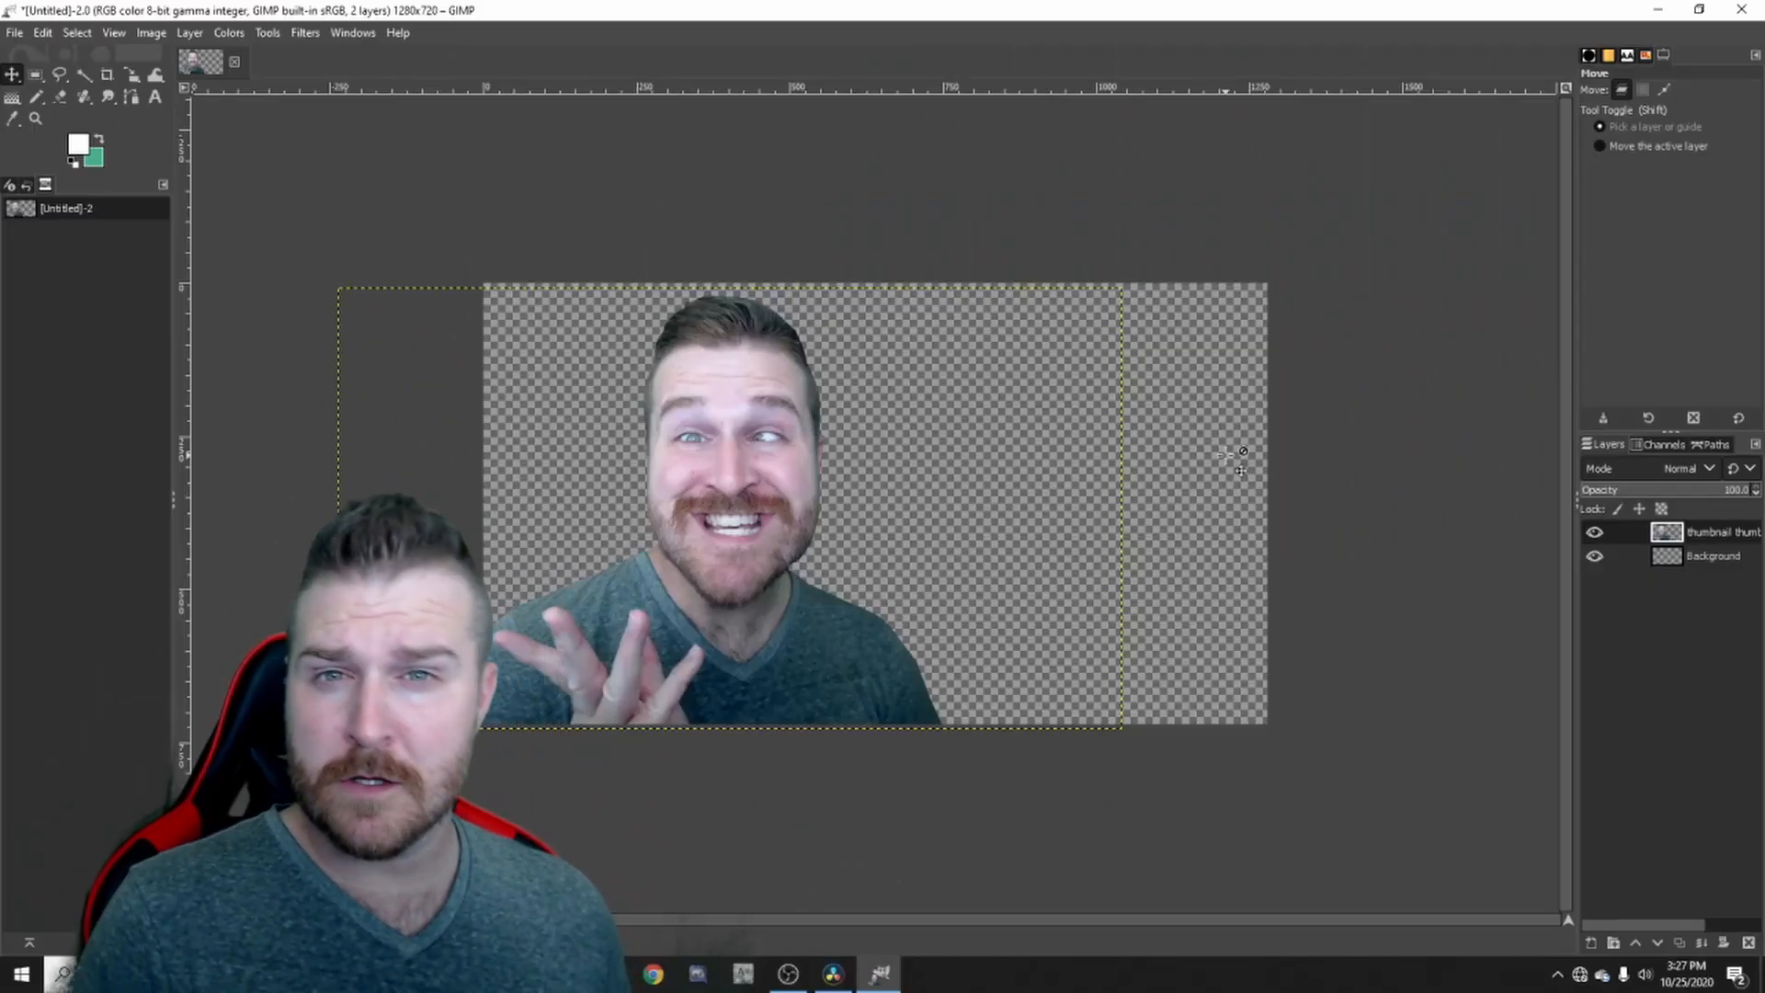
- Fill the Background layer with a linear yellow-to-orange gradient running diagonally down from the upper left
click(78, 147)
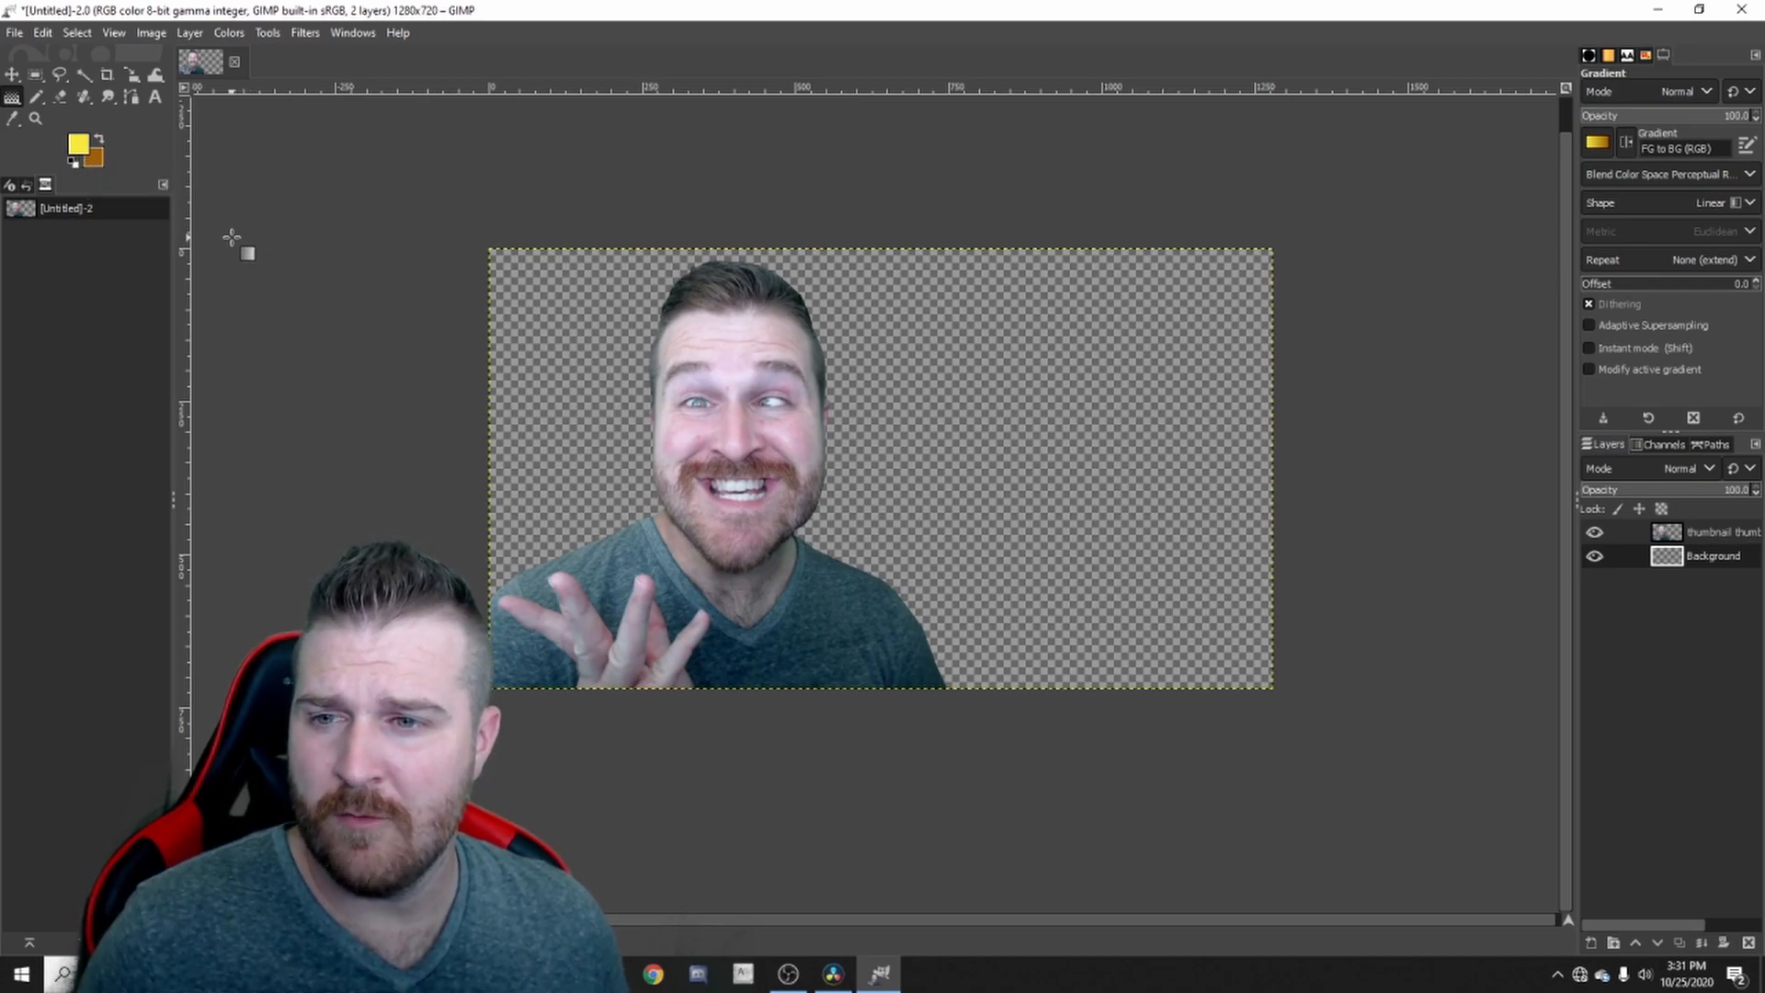
drag(232, 237, 1260, 558)
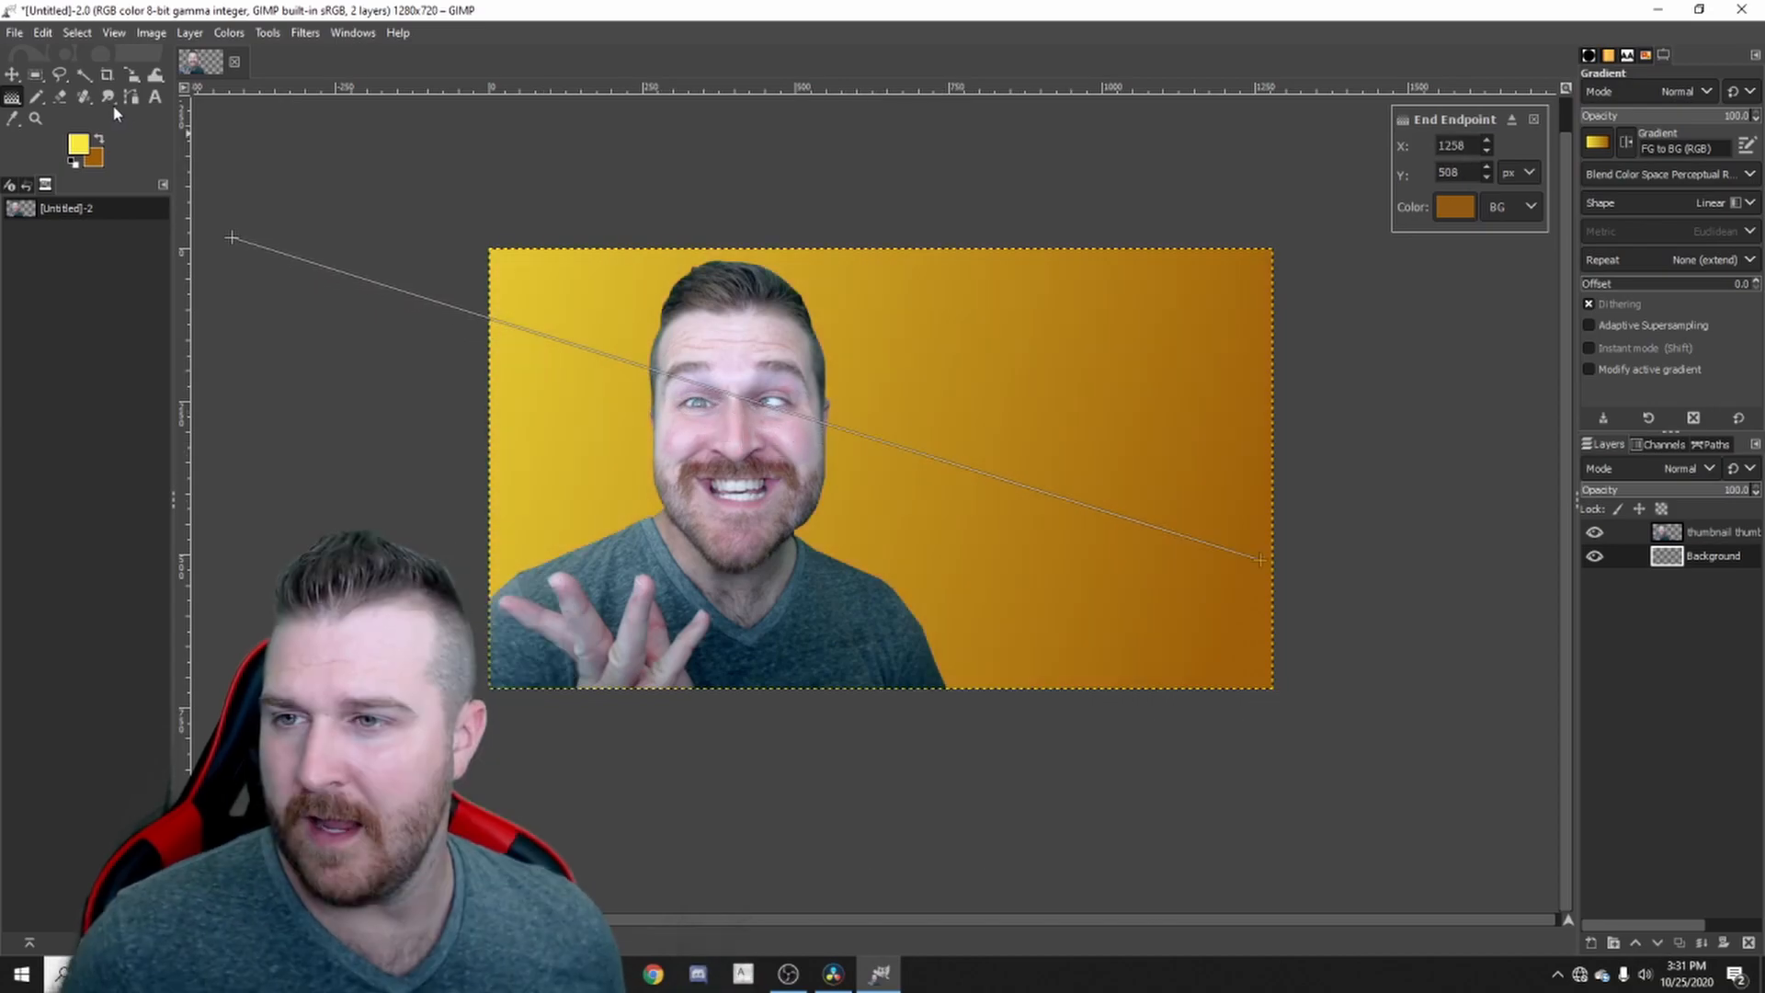
click(13, 75)
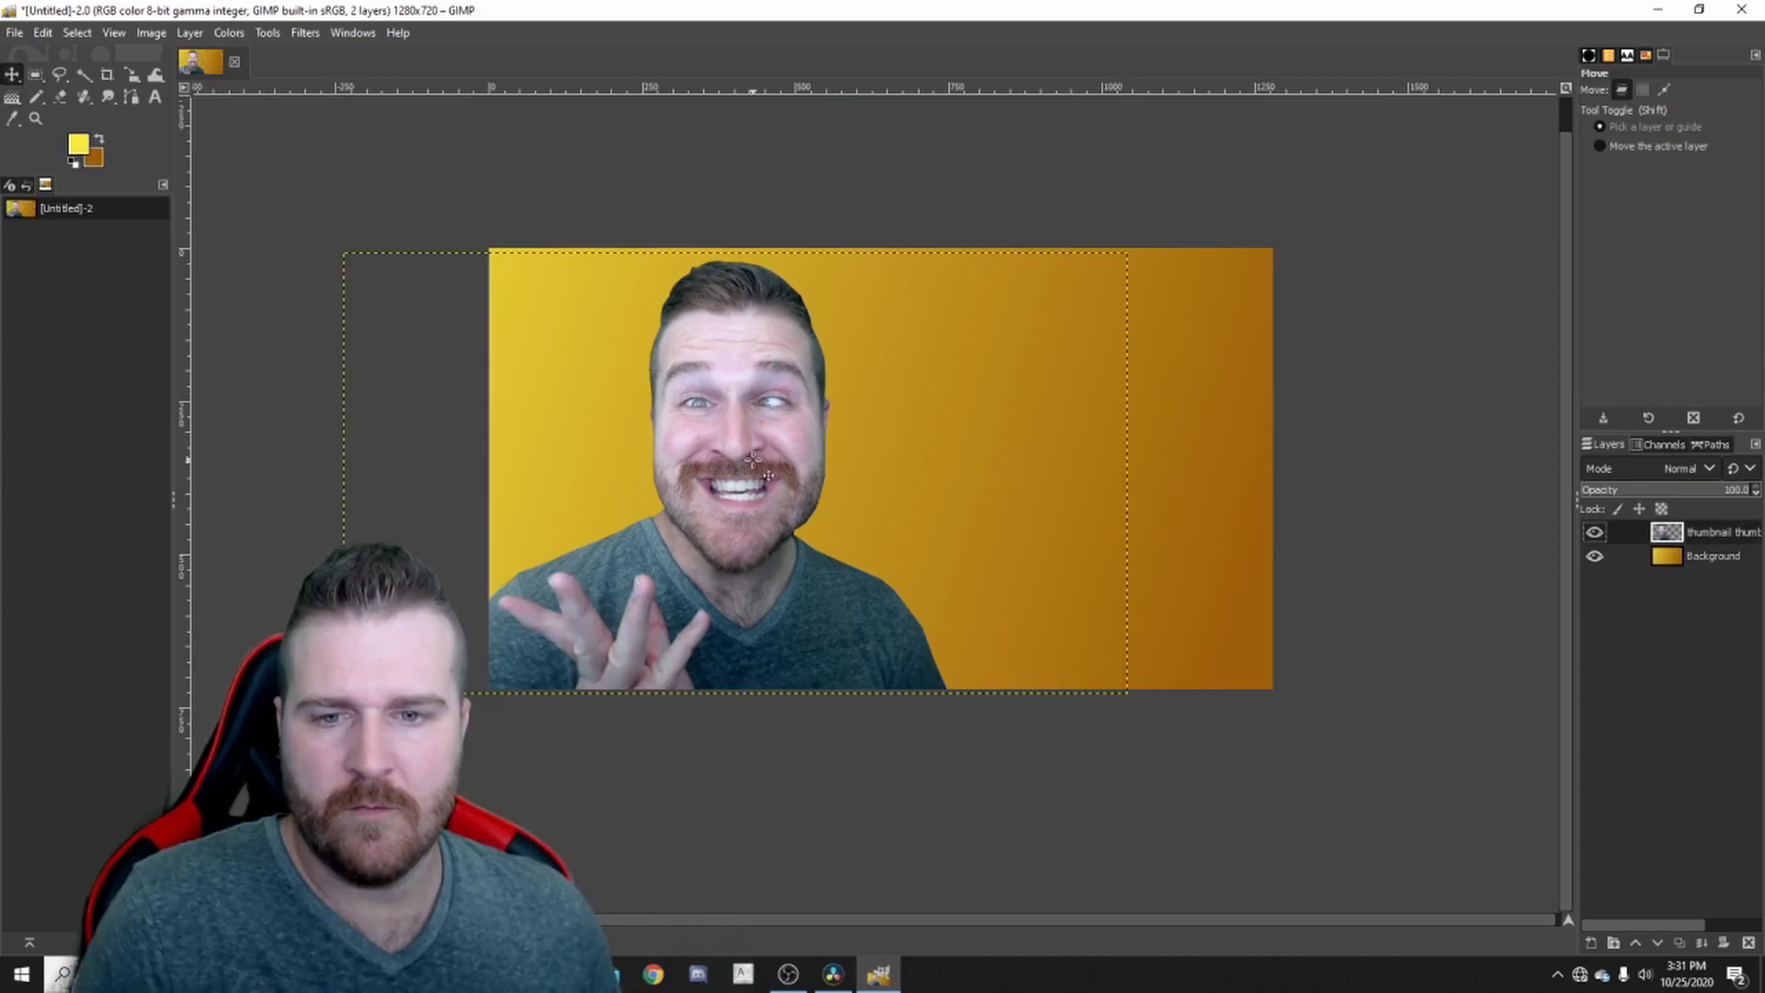
- Duplicate the cutout layer and move the upper copy to the far right of the canvas
right_click(1726, 533)
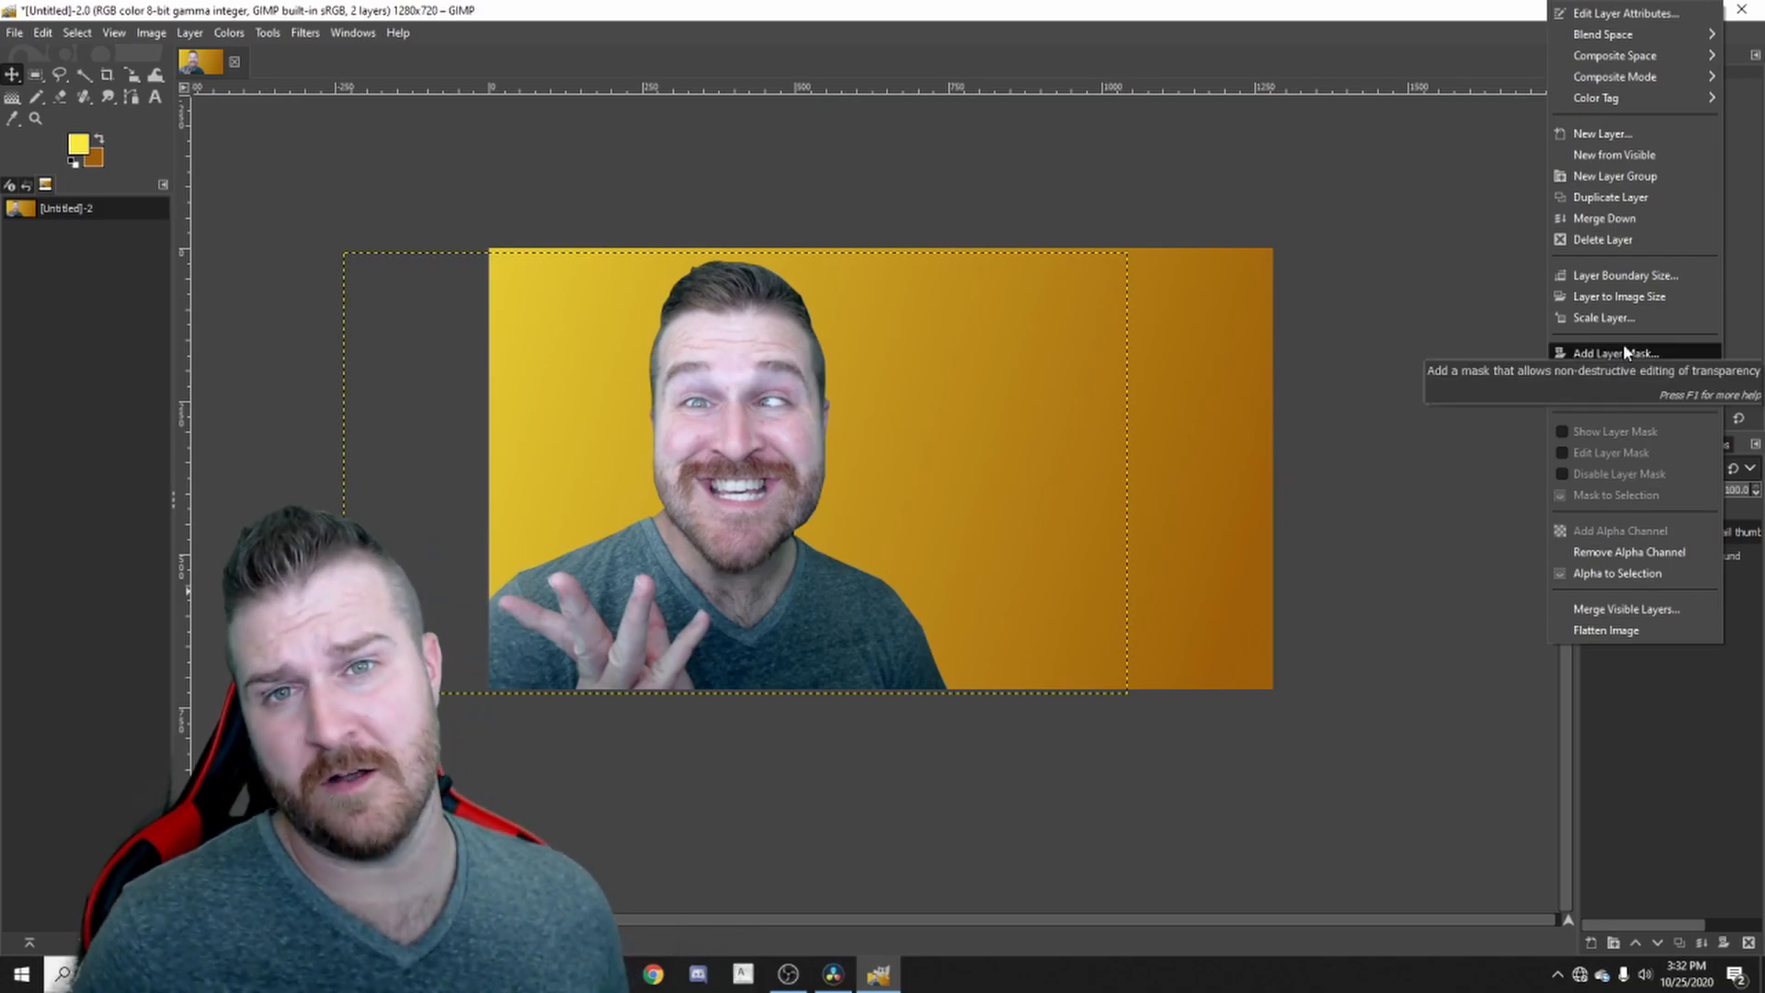
click(1625, 197)
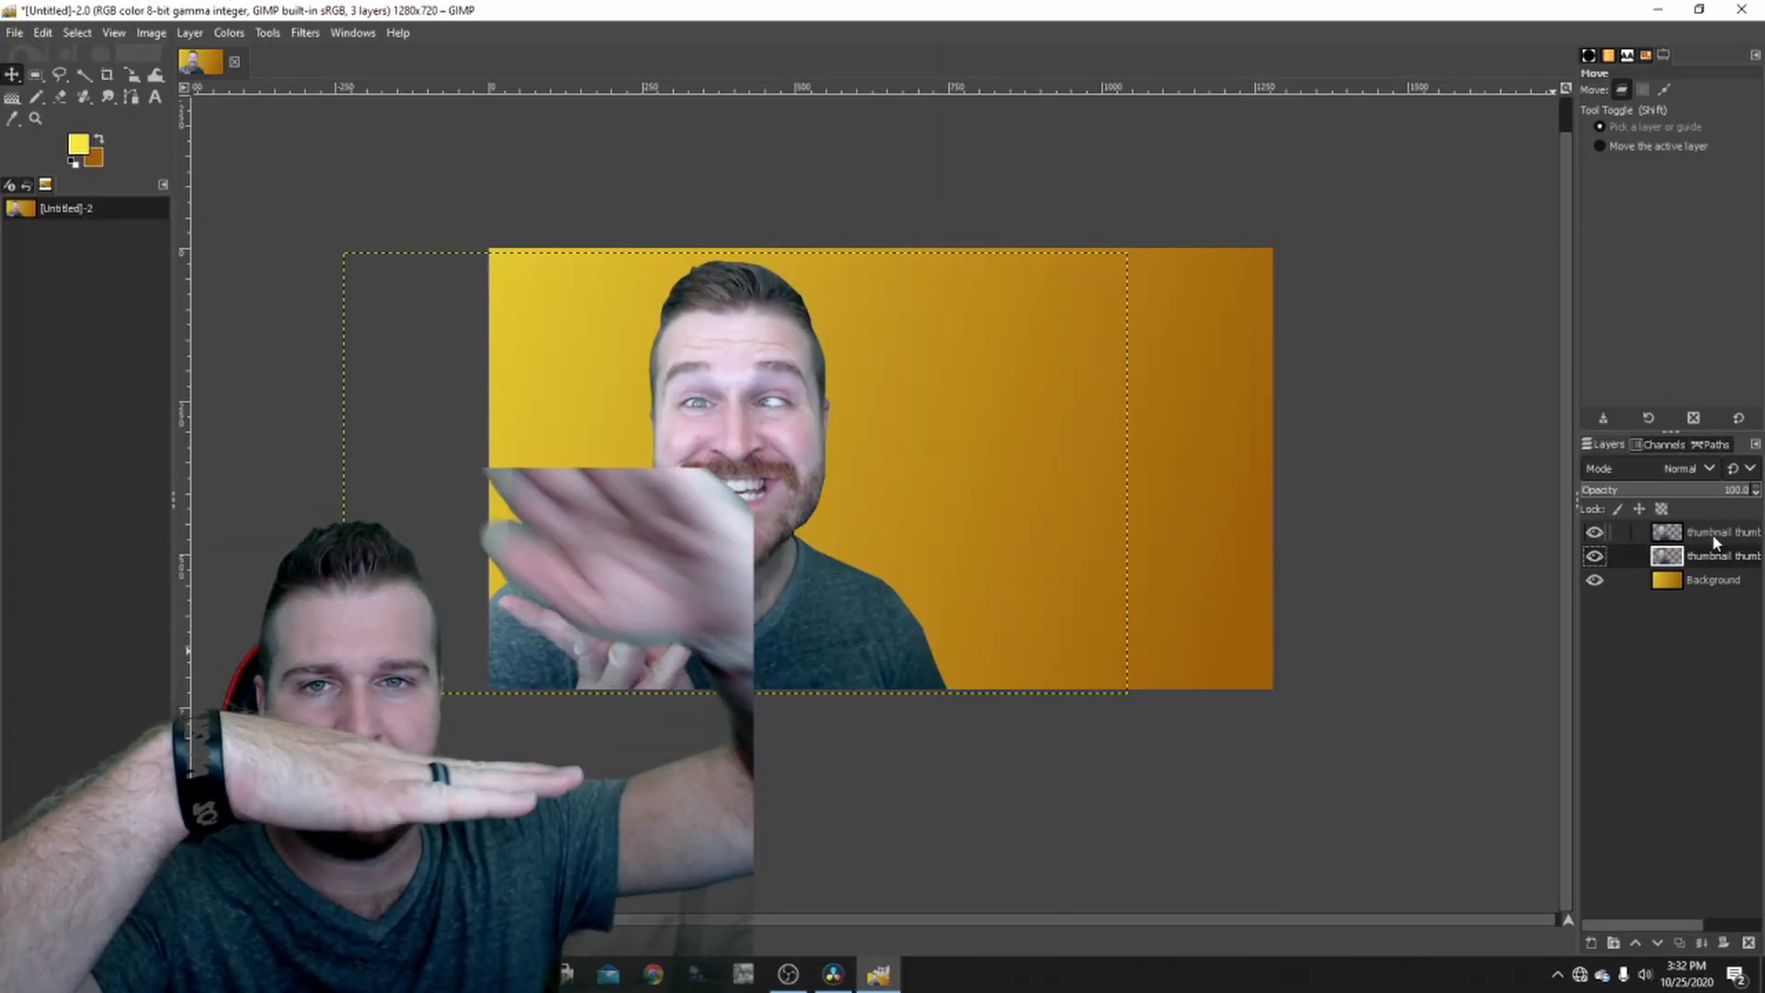
click(1712, 536)
click(1730, 557)
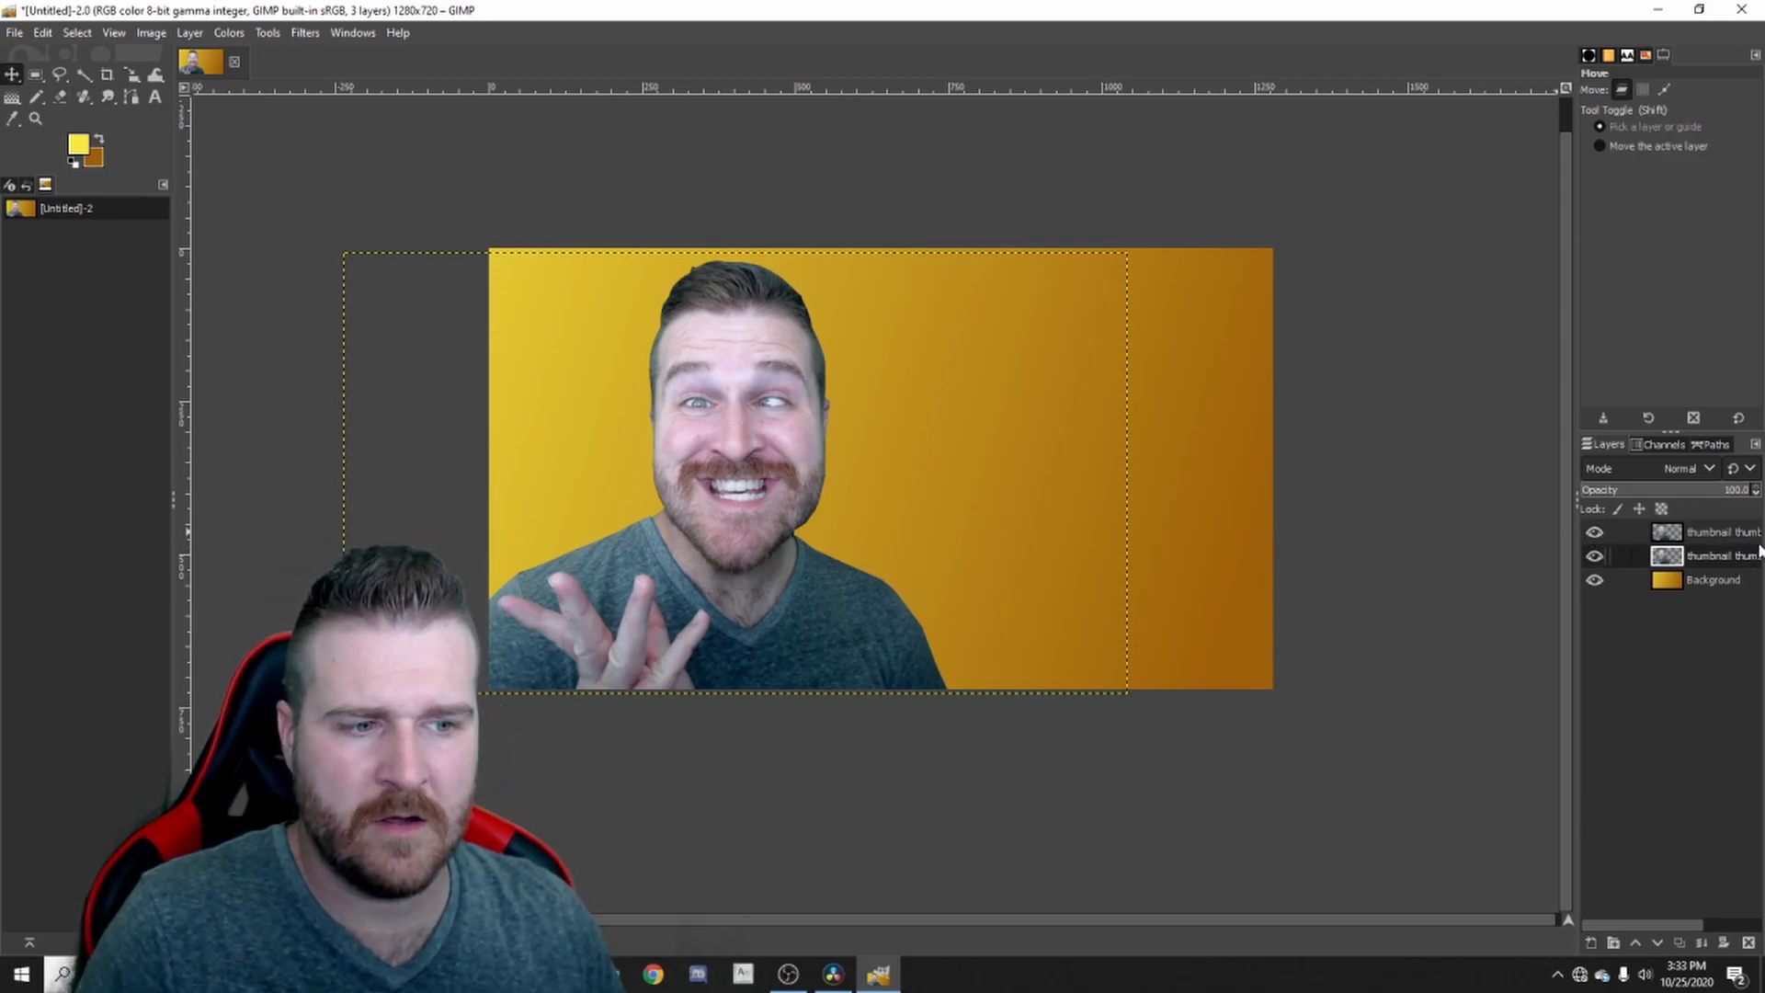
drag(766, 431, 1357, 413)
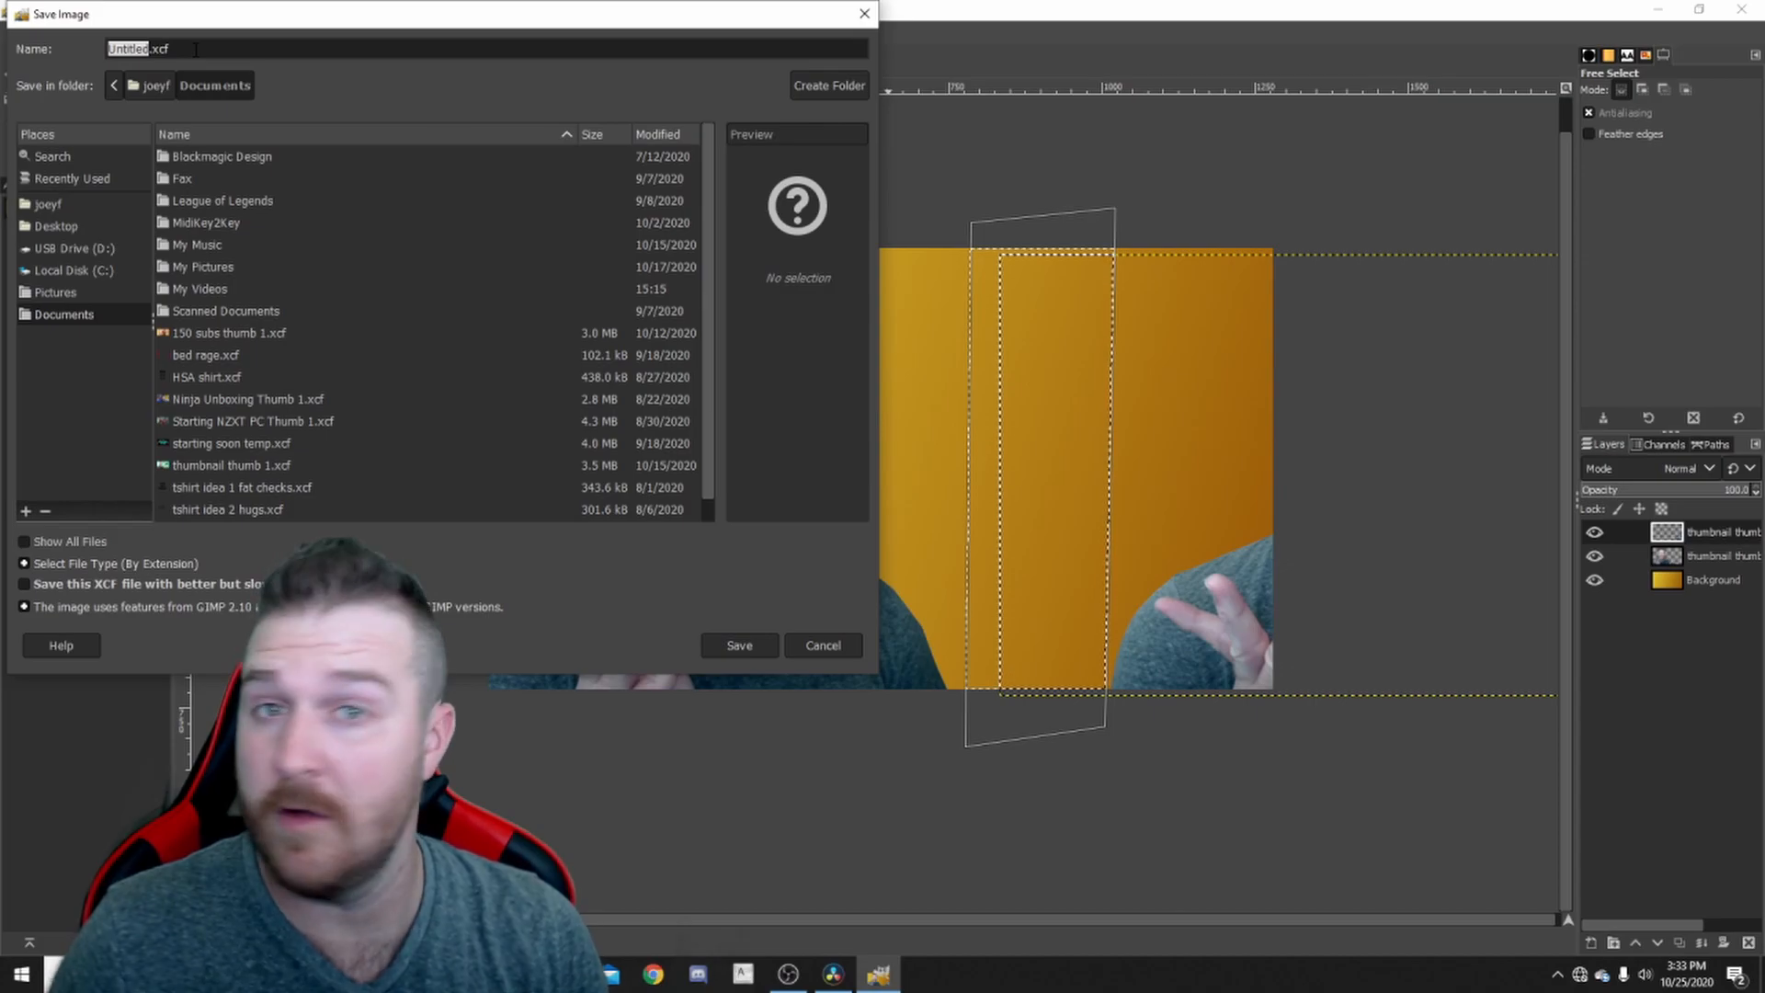
- Save the project in Documents as "thumbnail thumbnail 1.xcf"
text(thumbnail thumbnail 1)
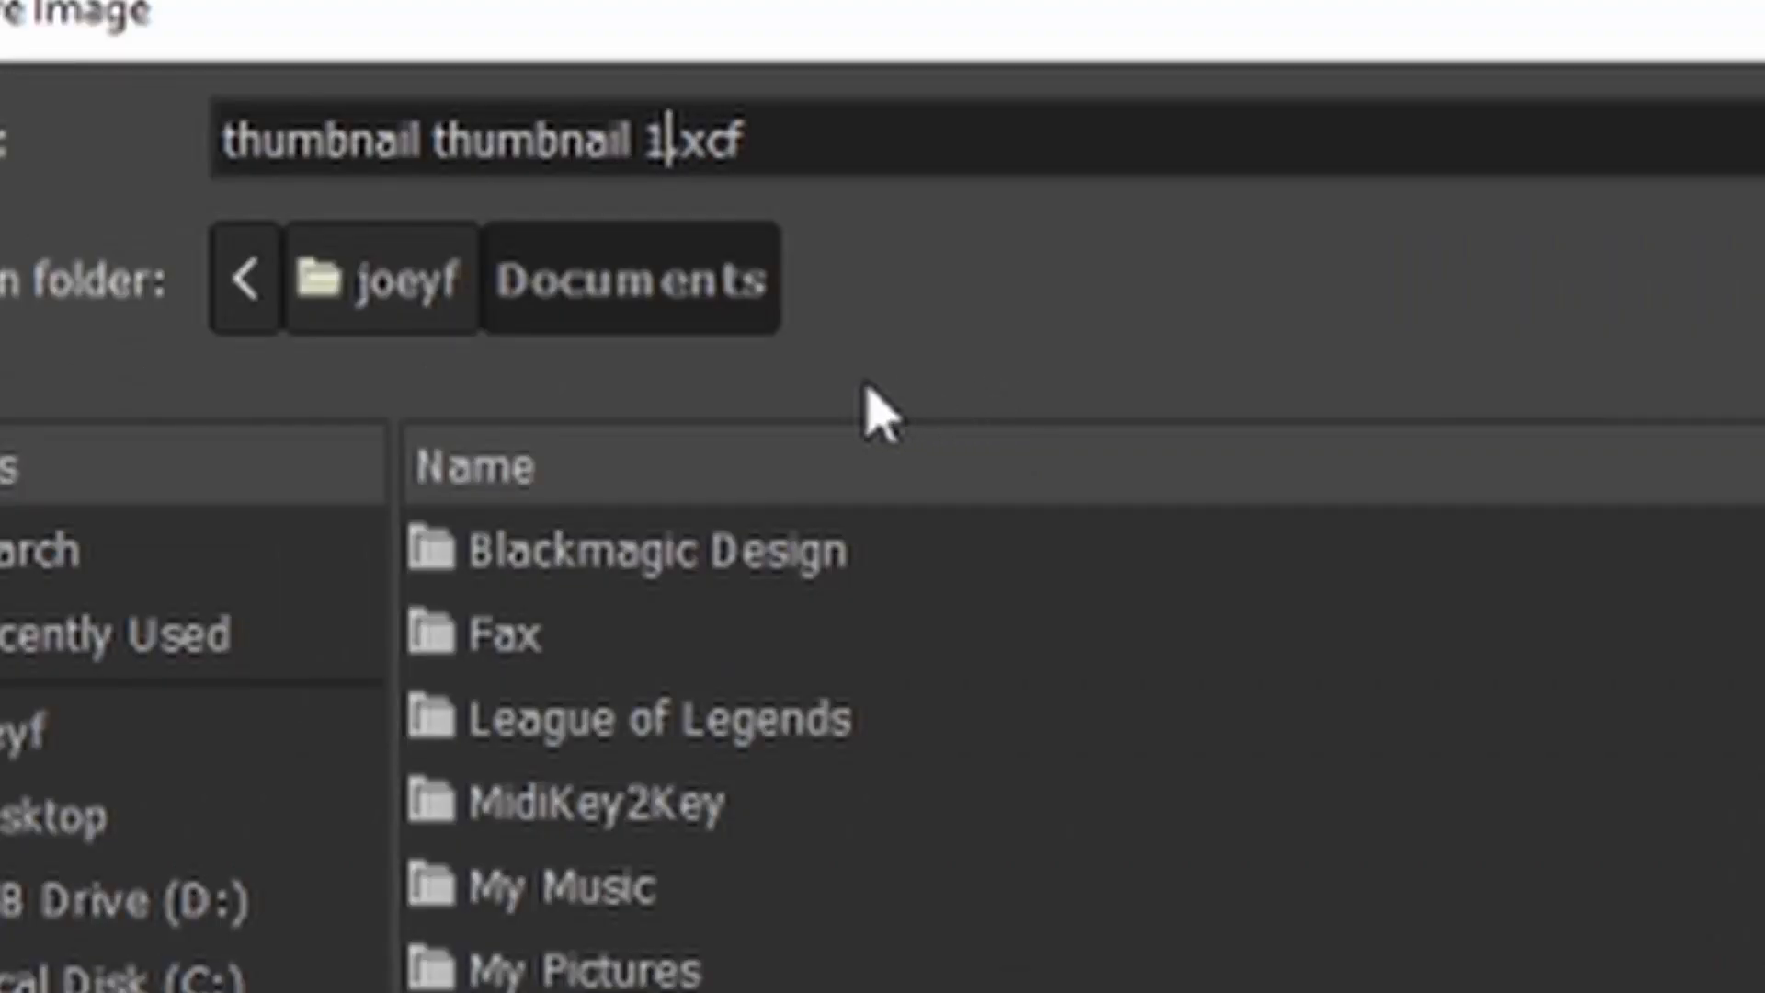
key(Return)
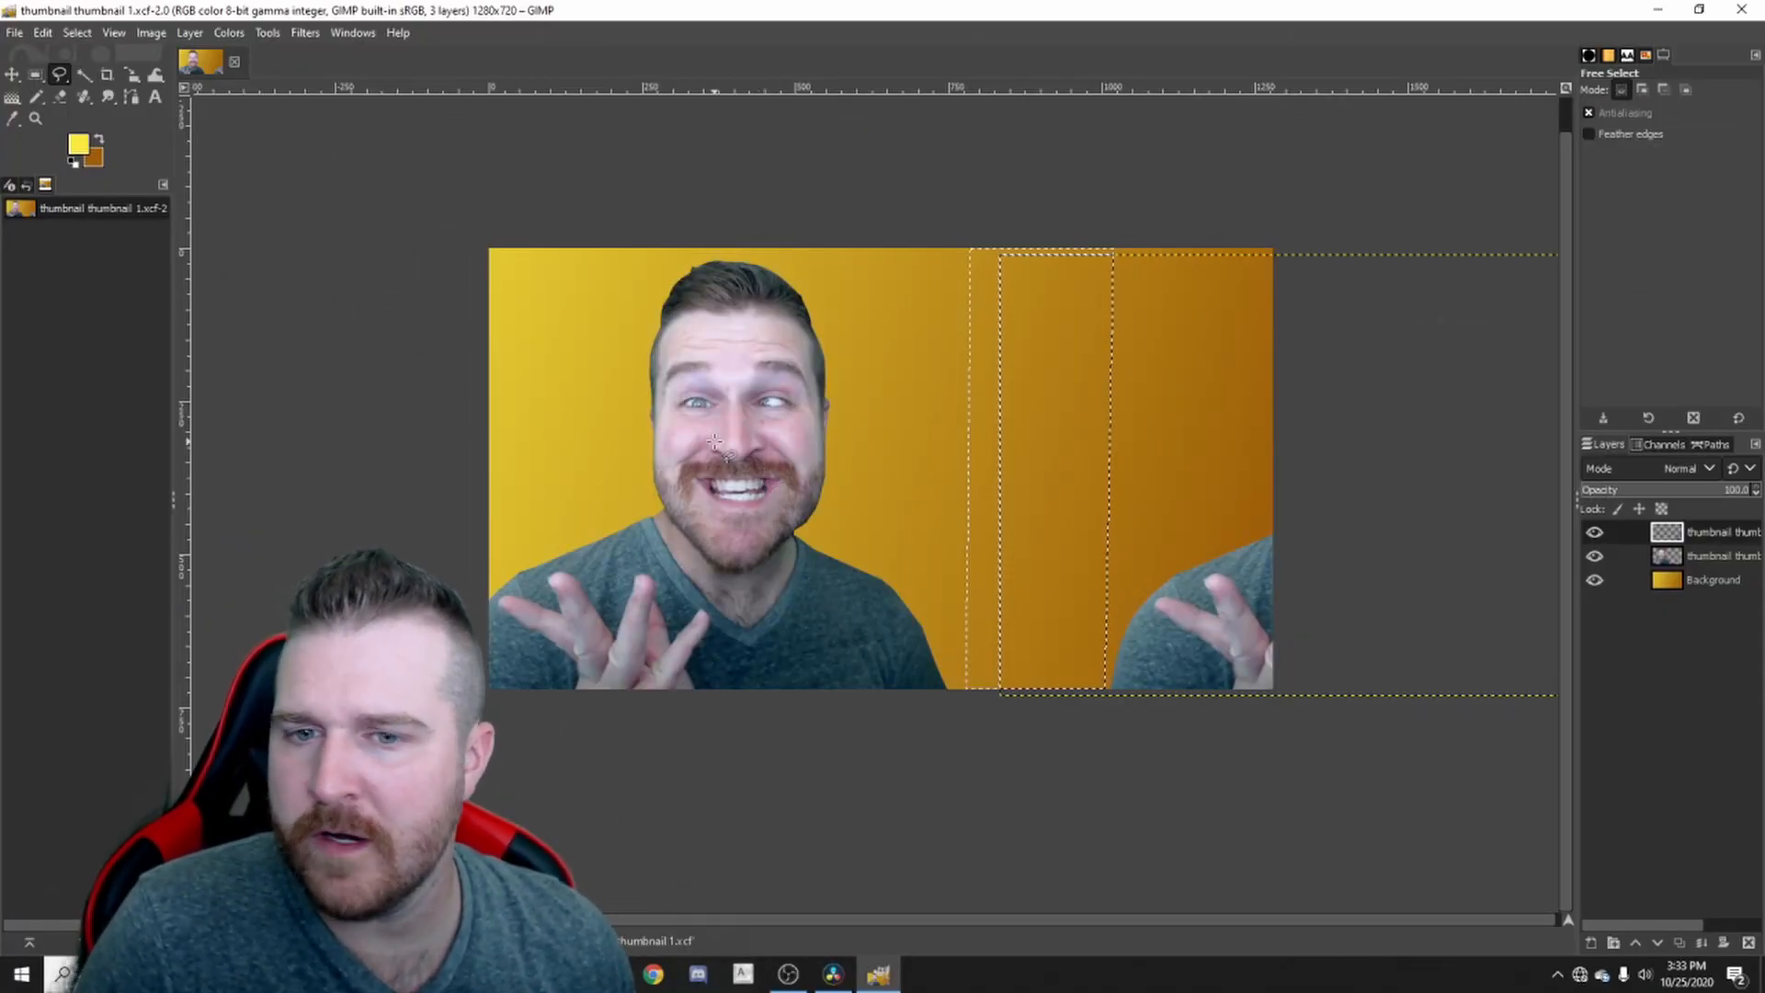
- Scale the lower cutout layer up slightly, keeping its proportions
click(1710, 555)
key(shift+s)
click(772, 478)
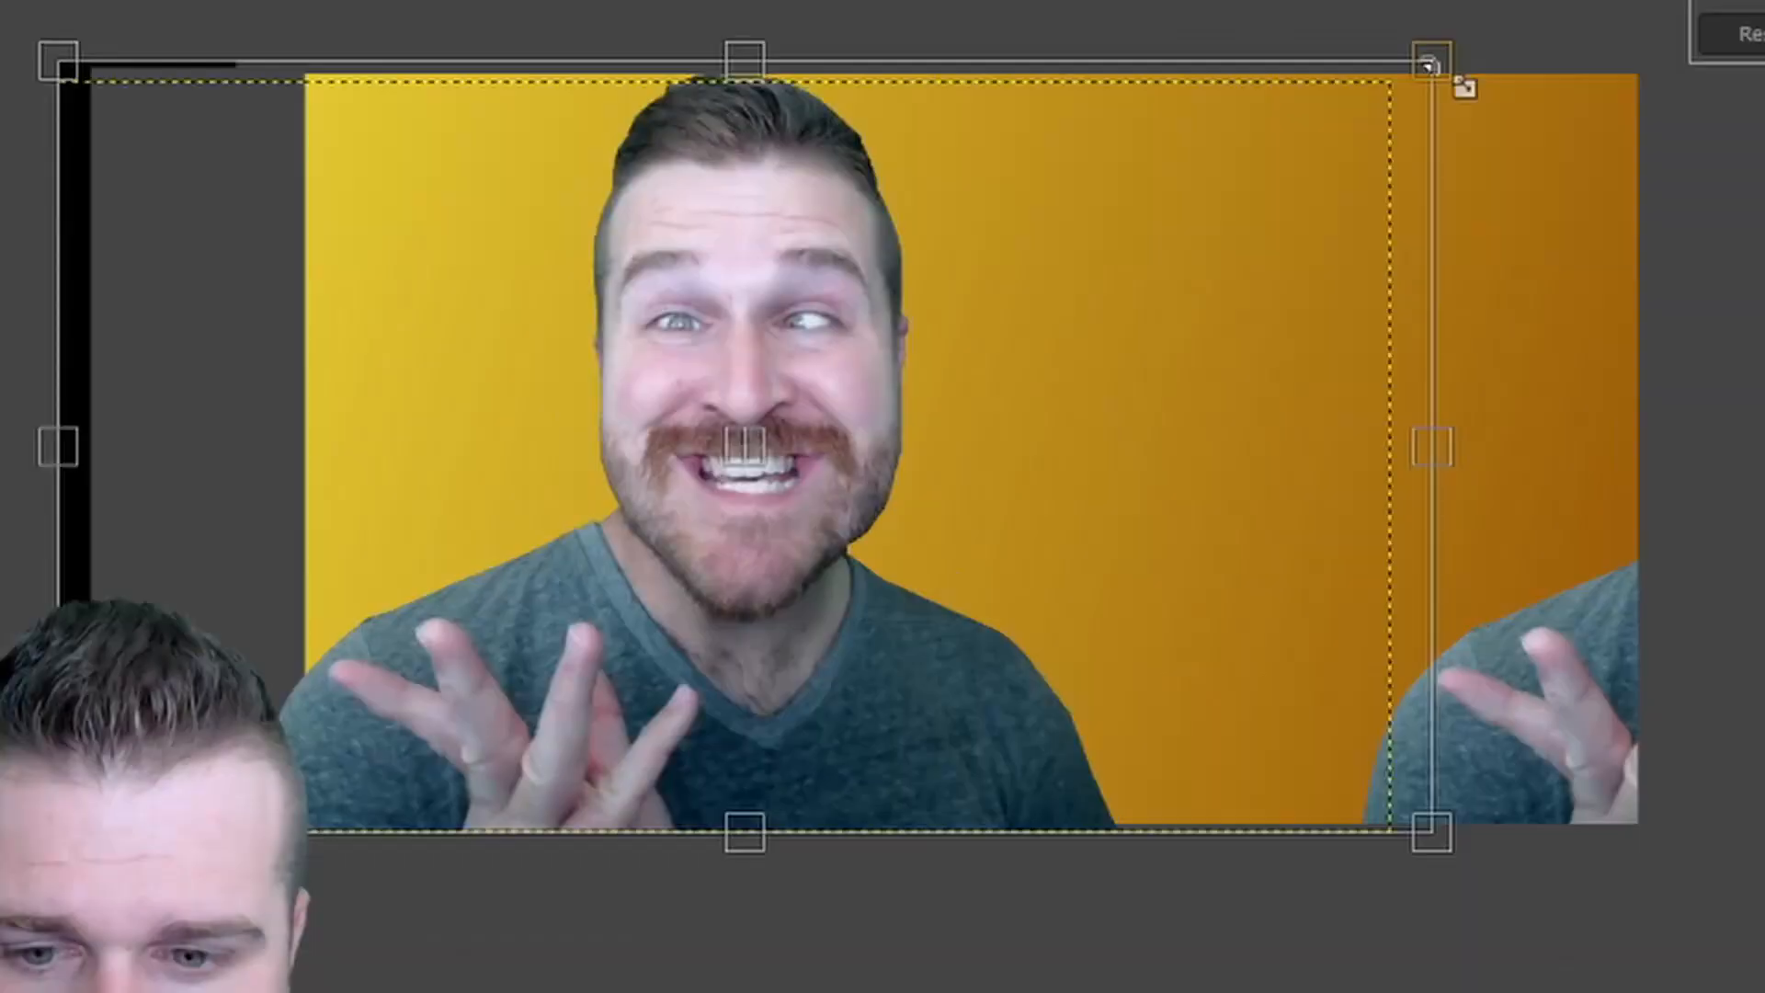
drag(1434, 71, 1500, 48)
- Turn the enlarged cutout into a solid white silhouette by setting brightness to 127 and raising the contrast
click(229, 32)
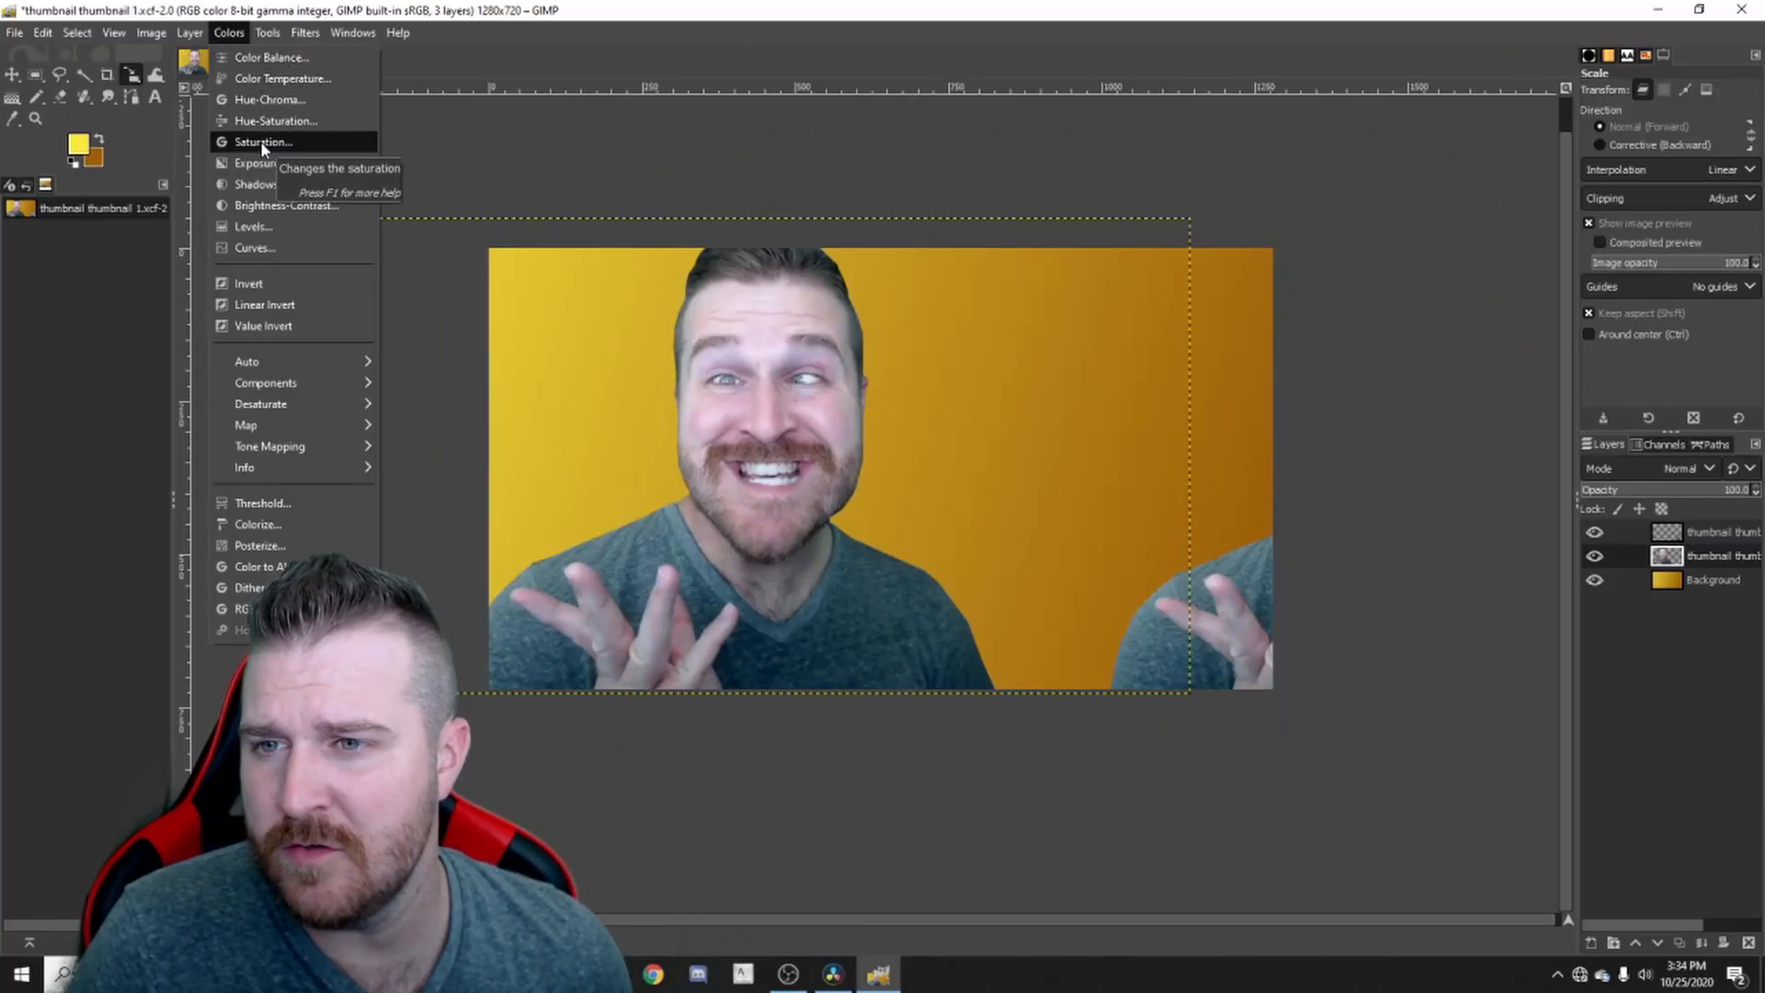
click(280, 205)
drag(275, 202, 387, 218)
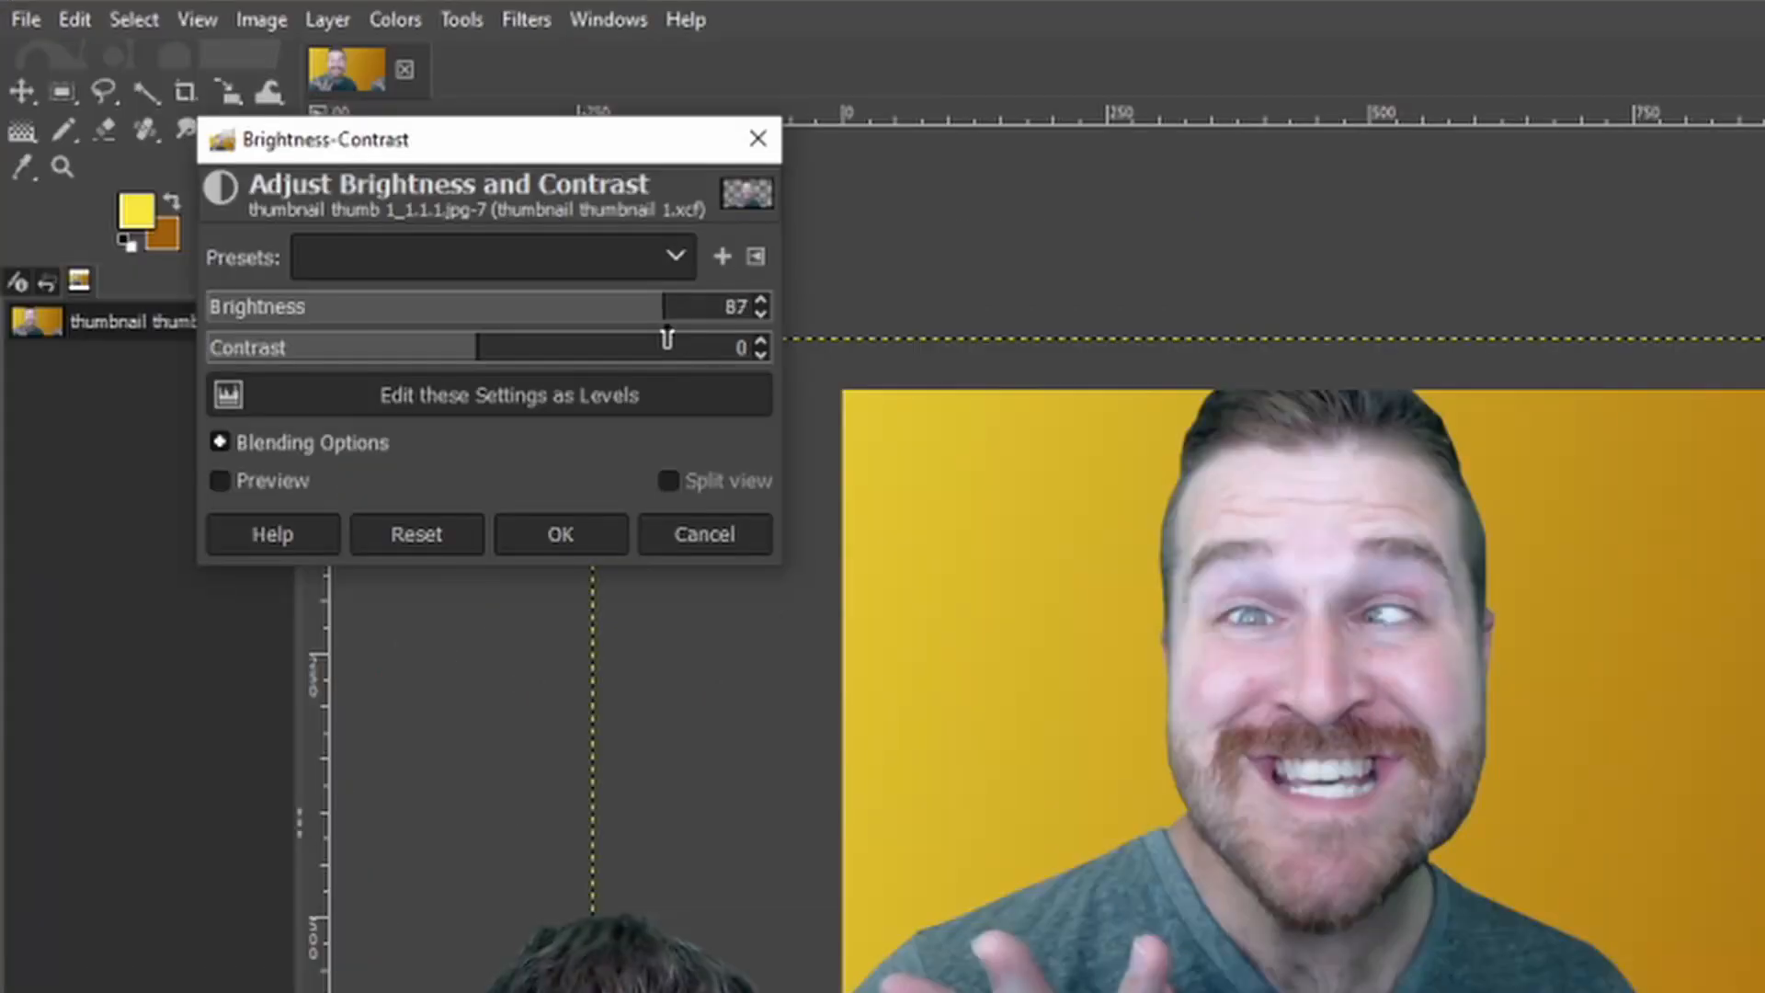
drag(666, 338, 775, 347)
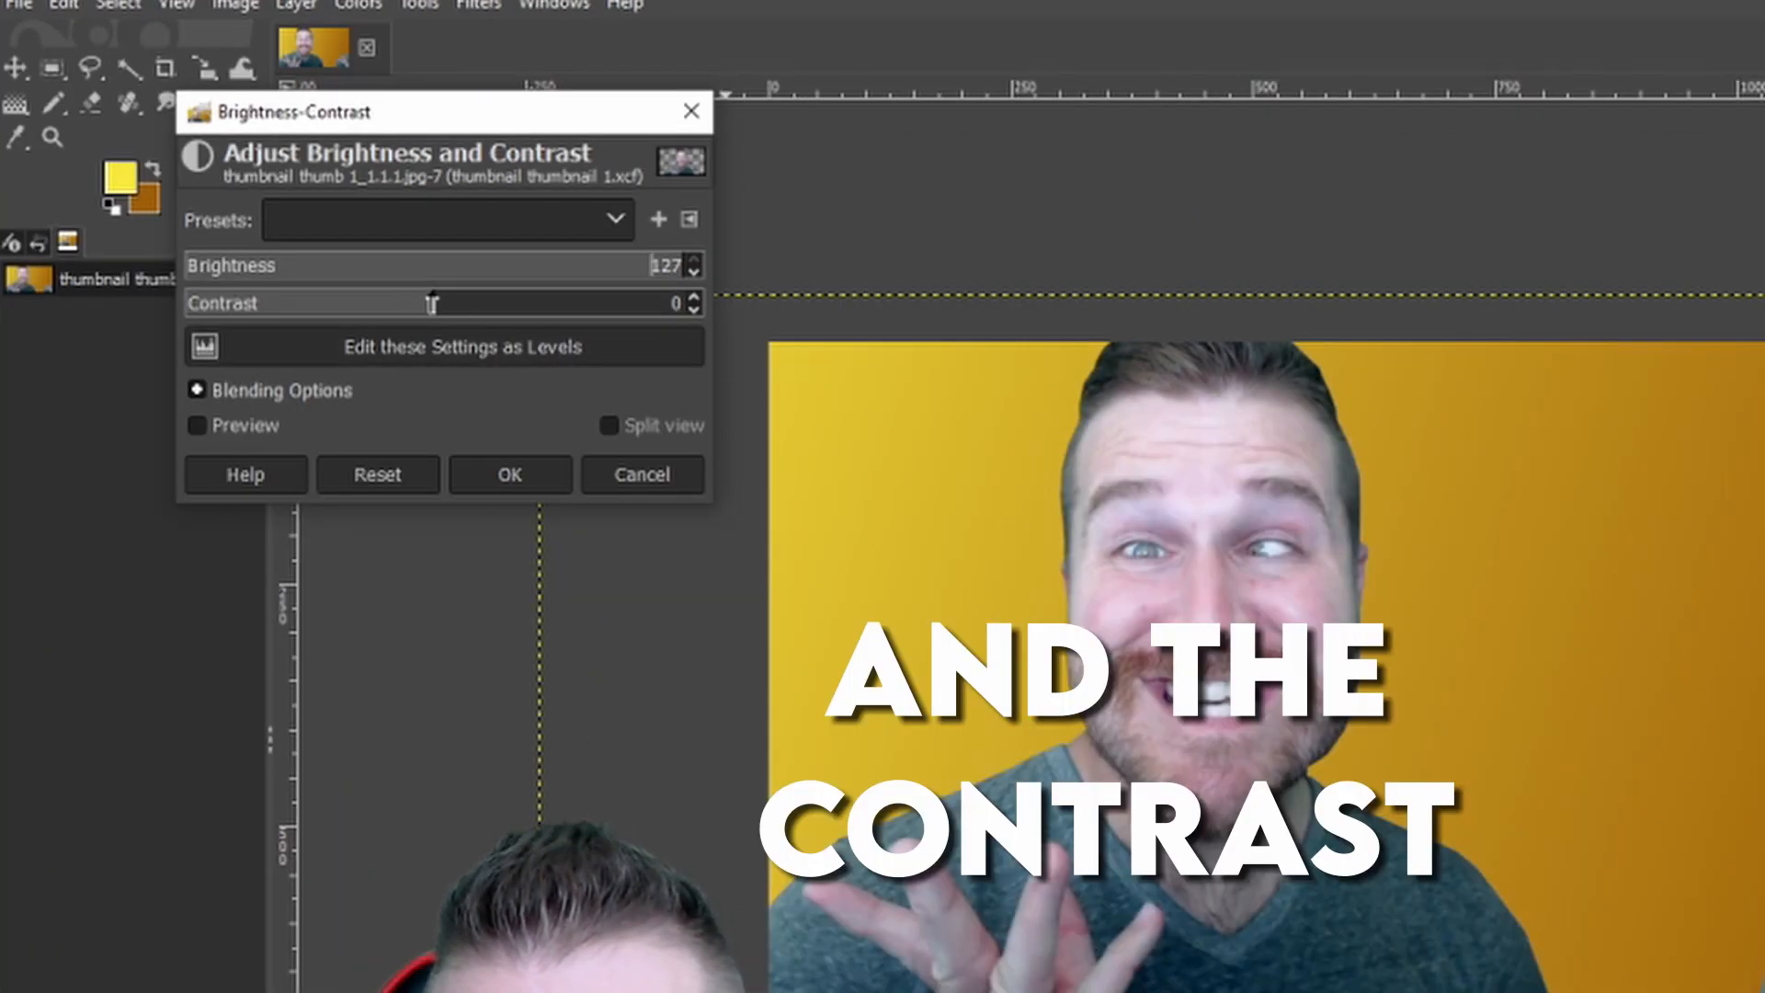
drag(431, 303, 521, 307)
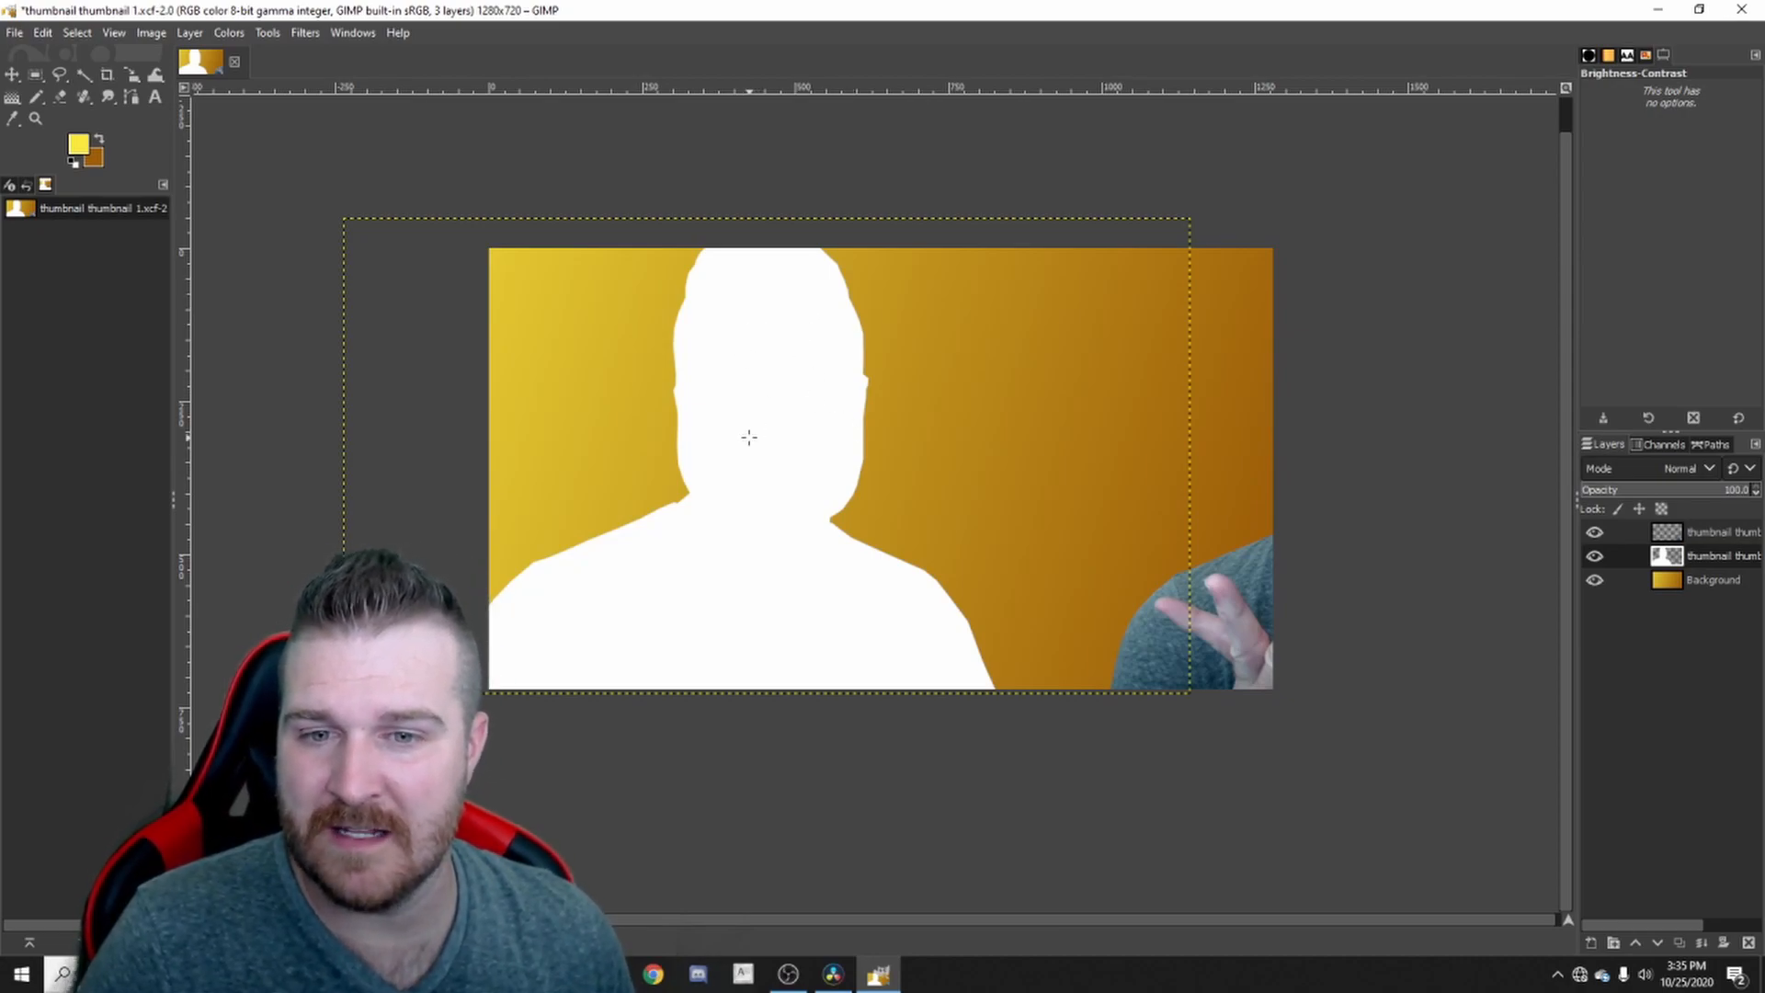
- Move the full-color cutout over the white silhouette so that a white border surrounds the man
click(1728, 535)
key(m)
drag(1244, 618, 774, 462)
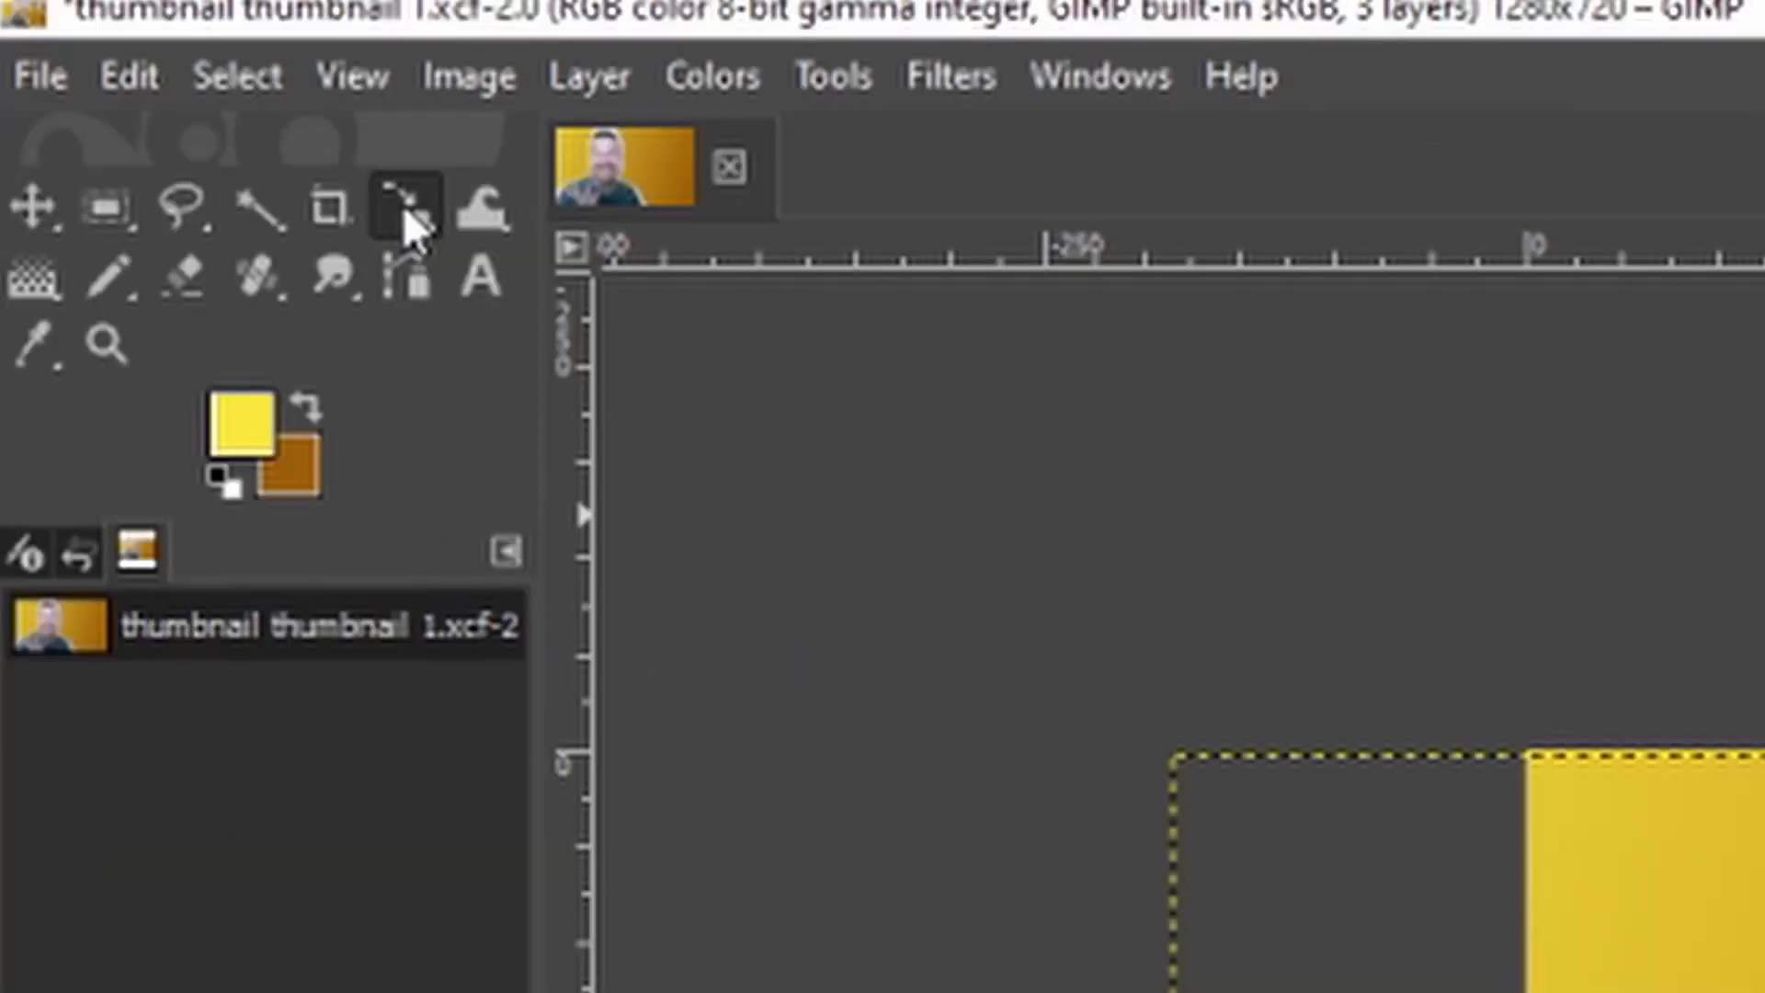
- Widen the white silhouette slightly with Unified Transform to thicken the border at the man's sides
click(131, 74)
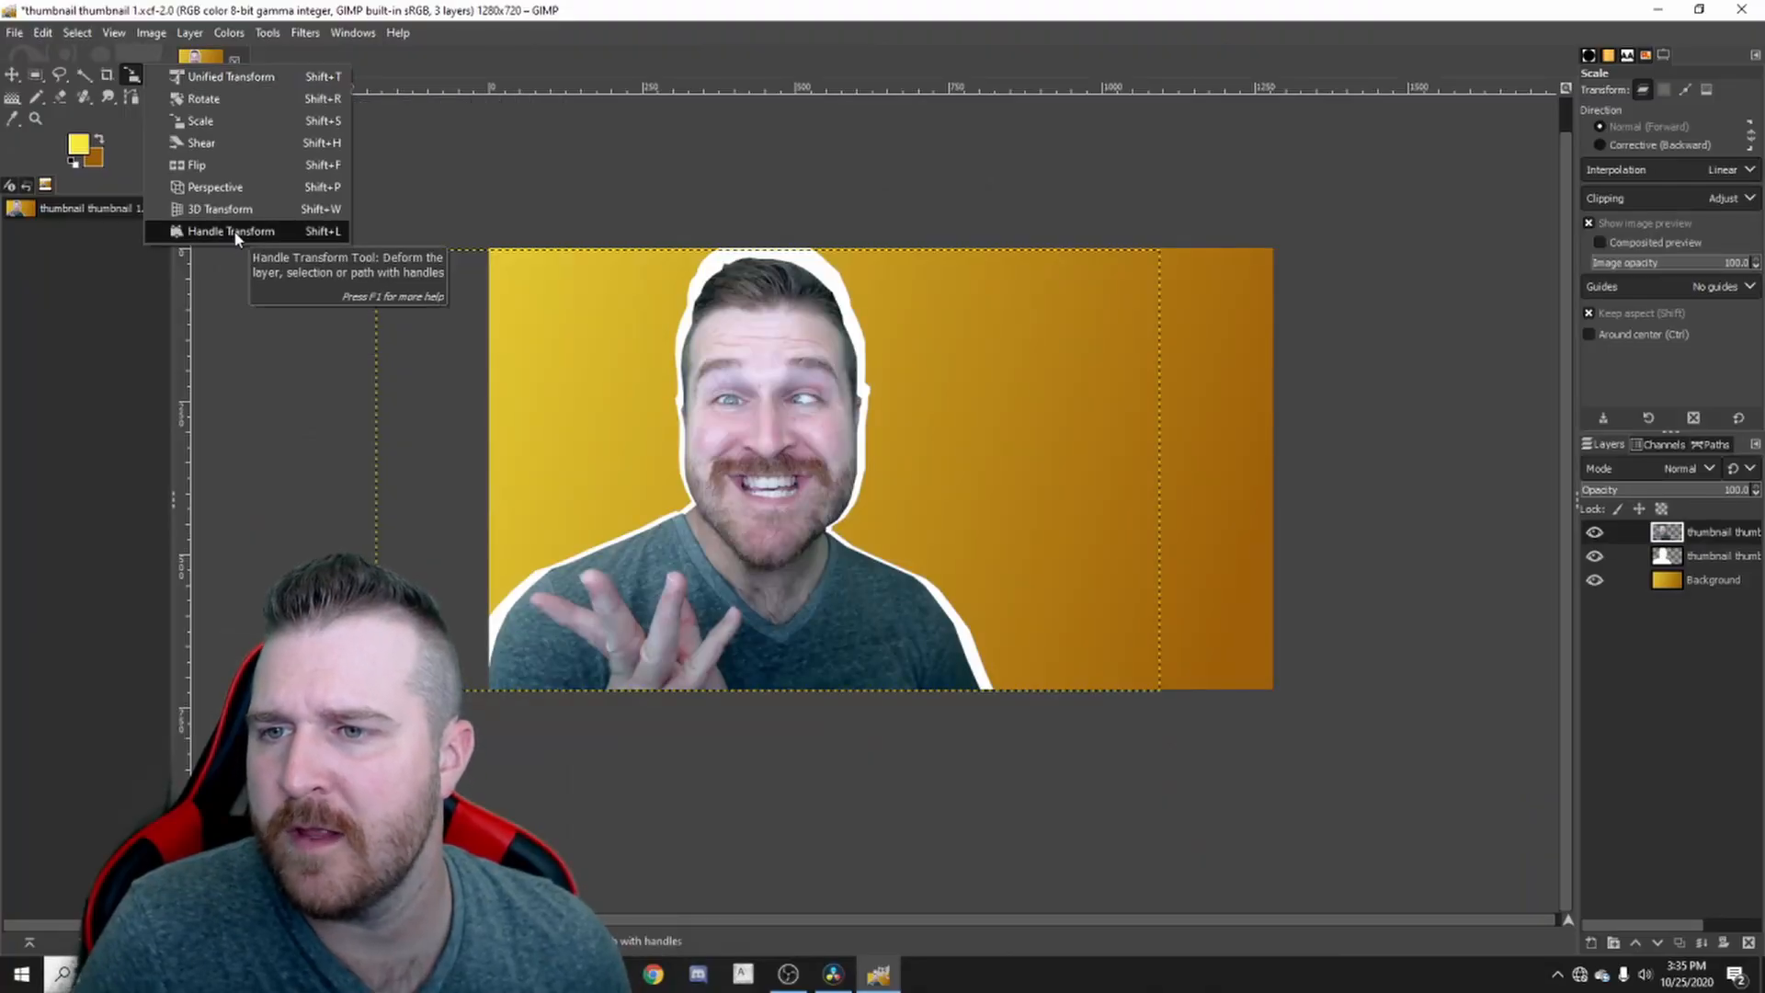
click(217, 72)
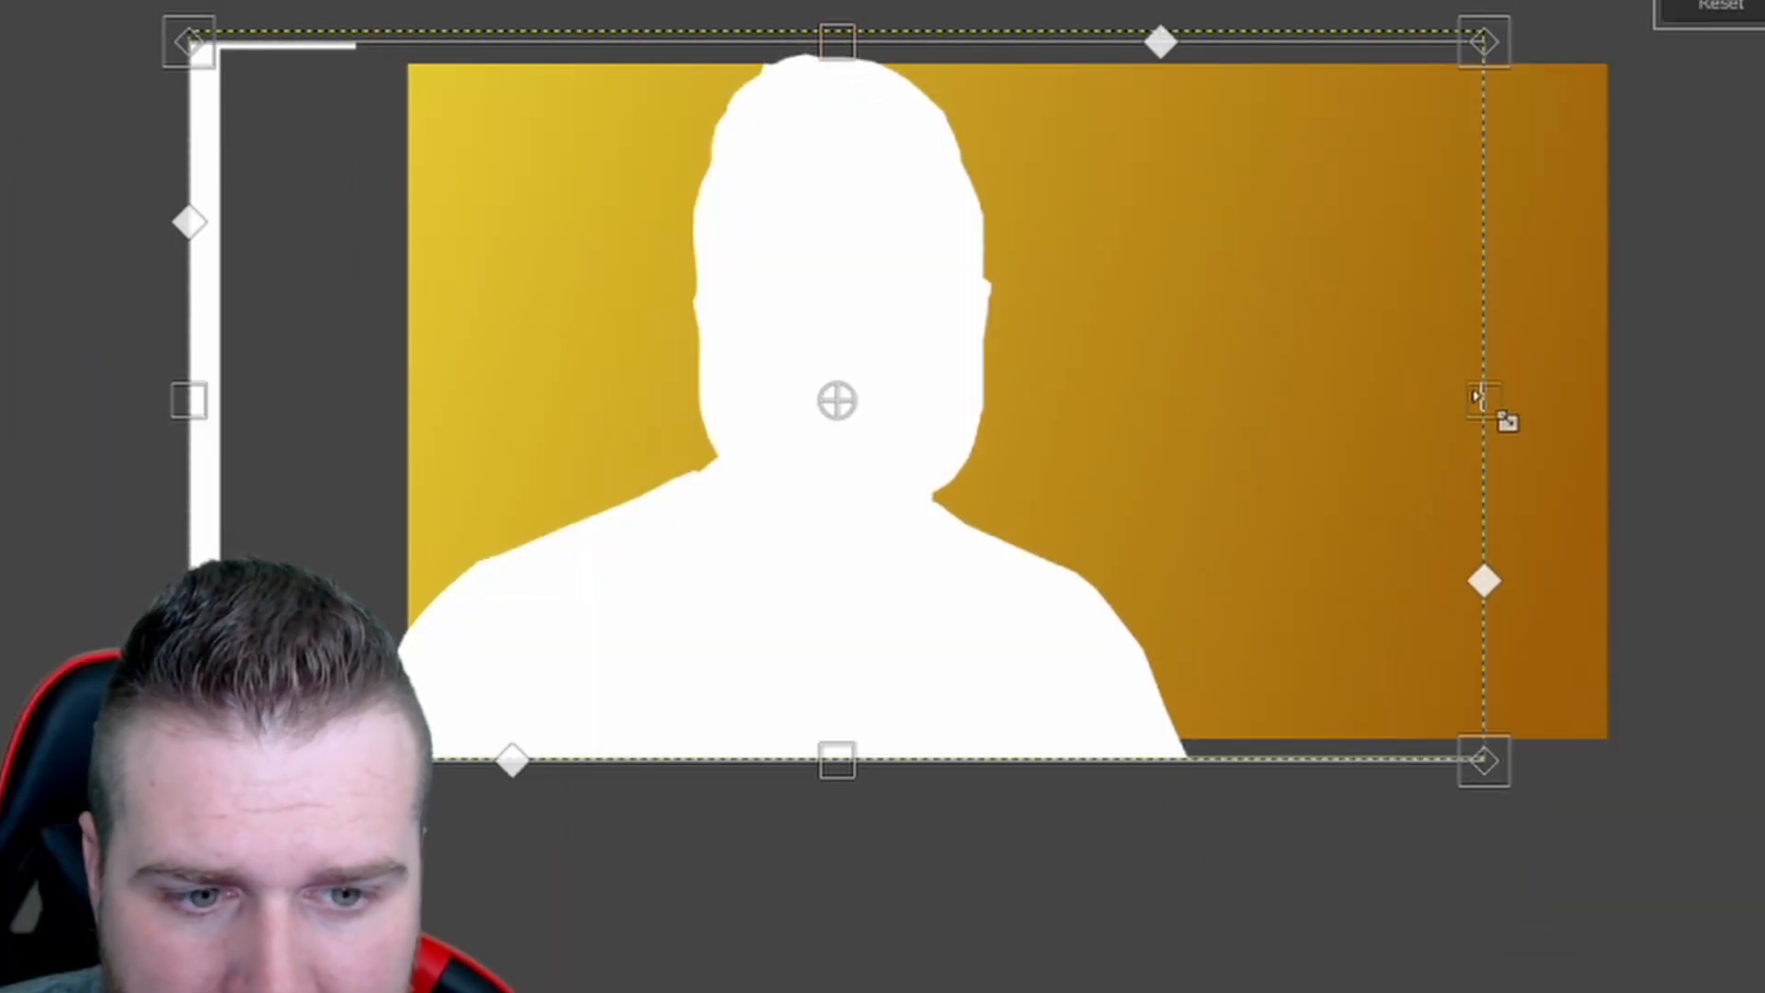
drag(1477, 397, 1500, 395)
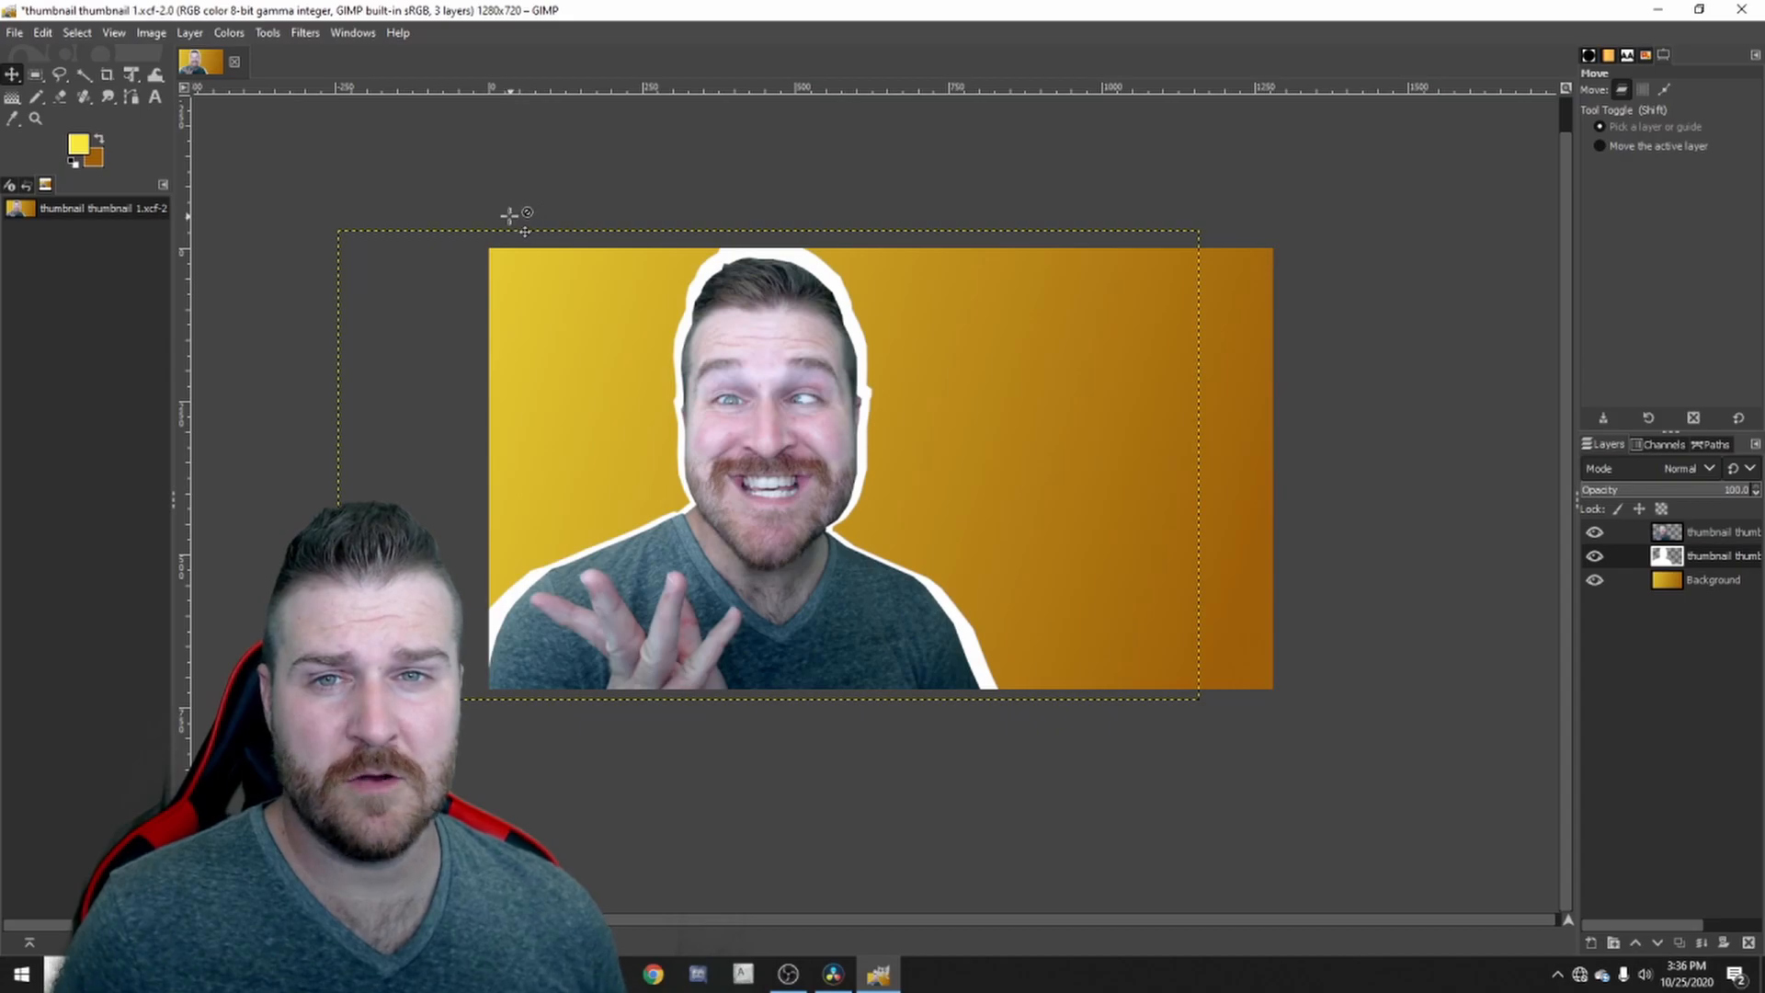
- Draw a large LEMON MILK Bold text box over the empty gradient area beside the man's head
click(156, 97)
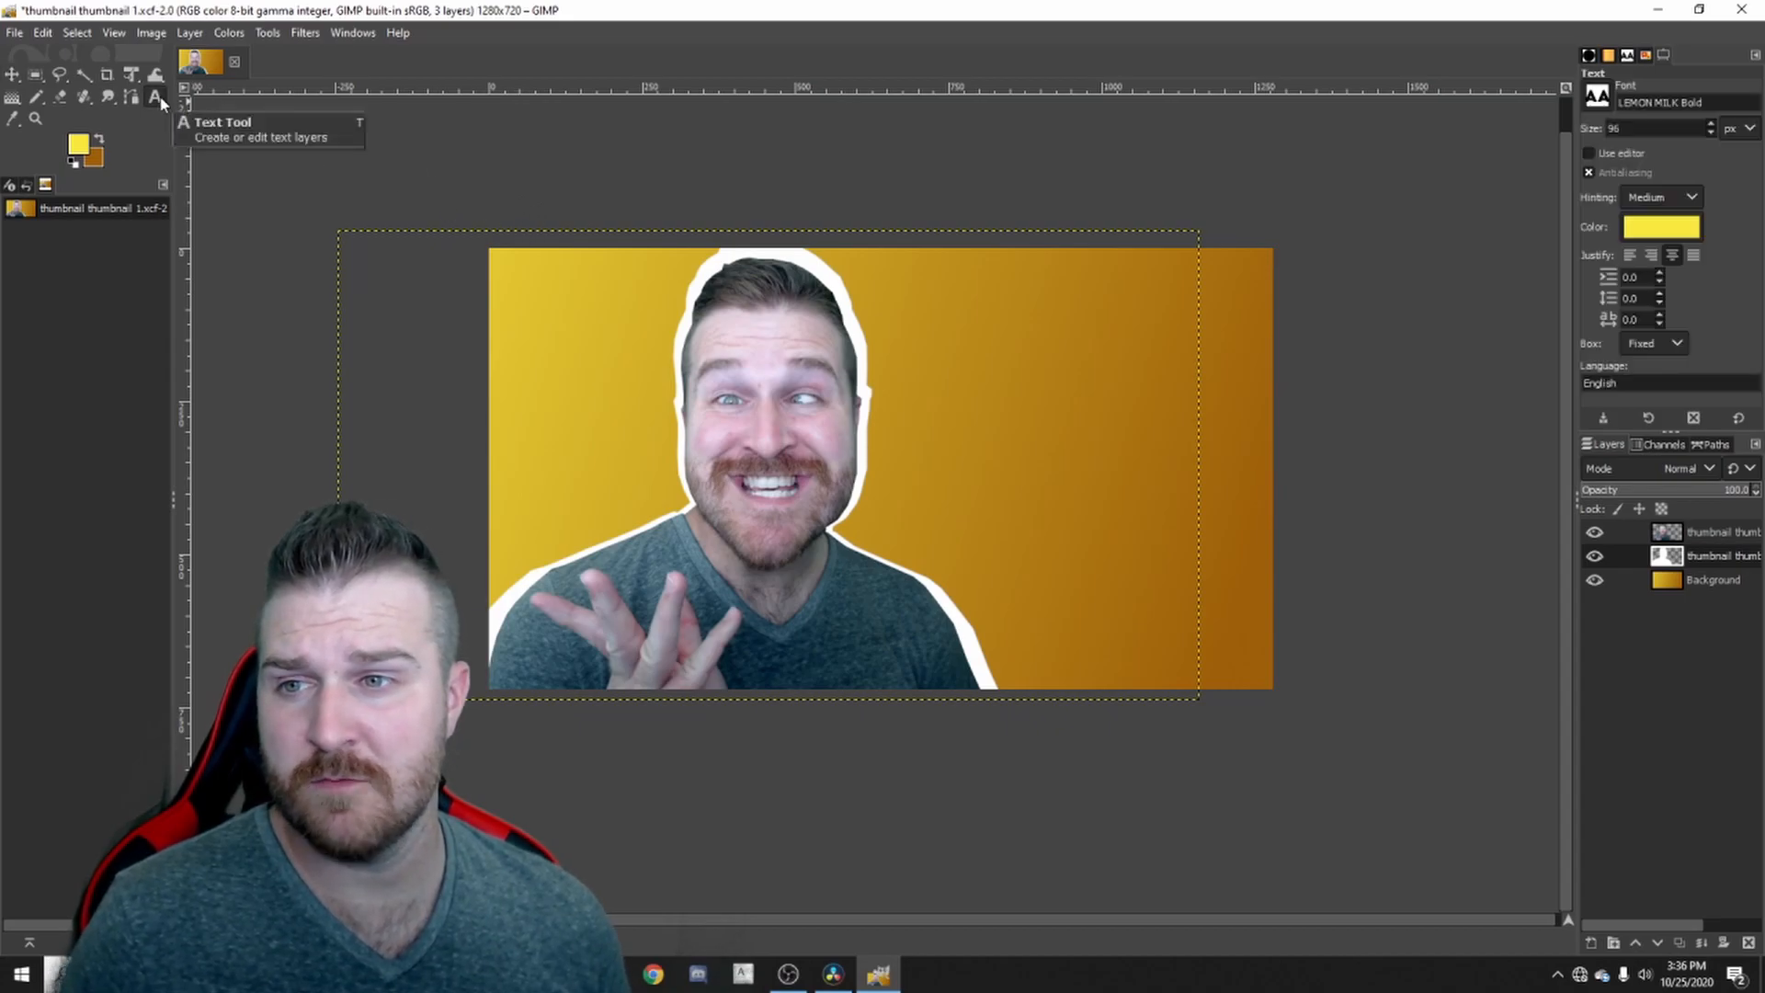
drag(895, 280, 1253, 525)
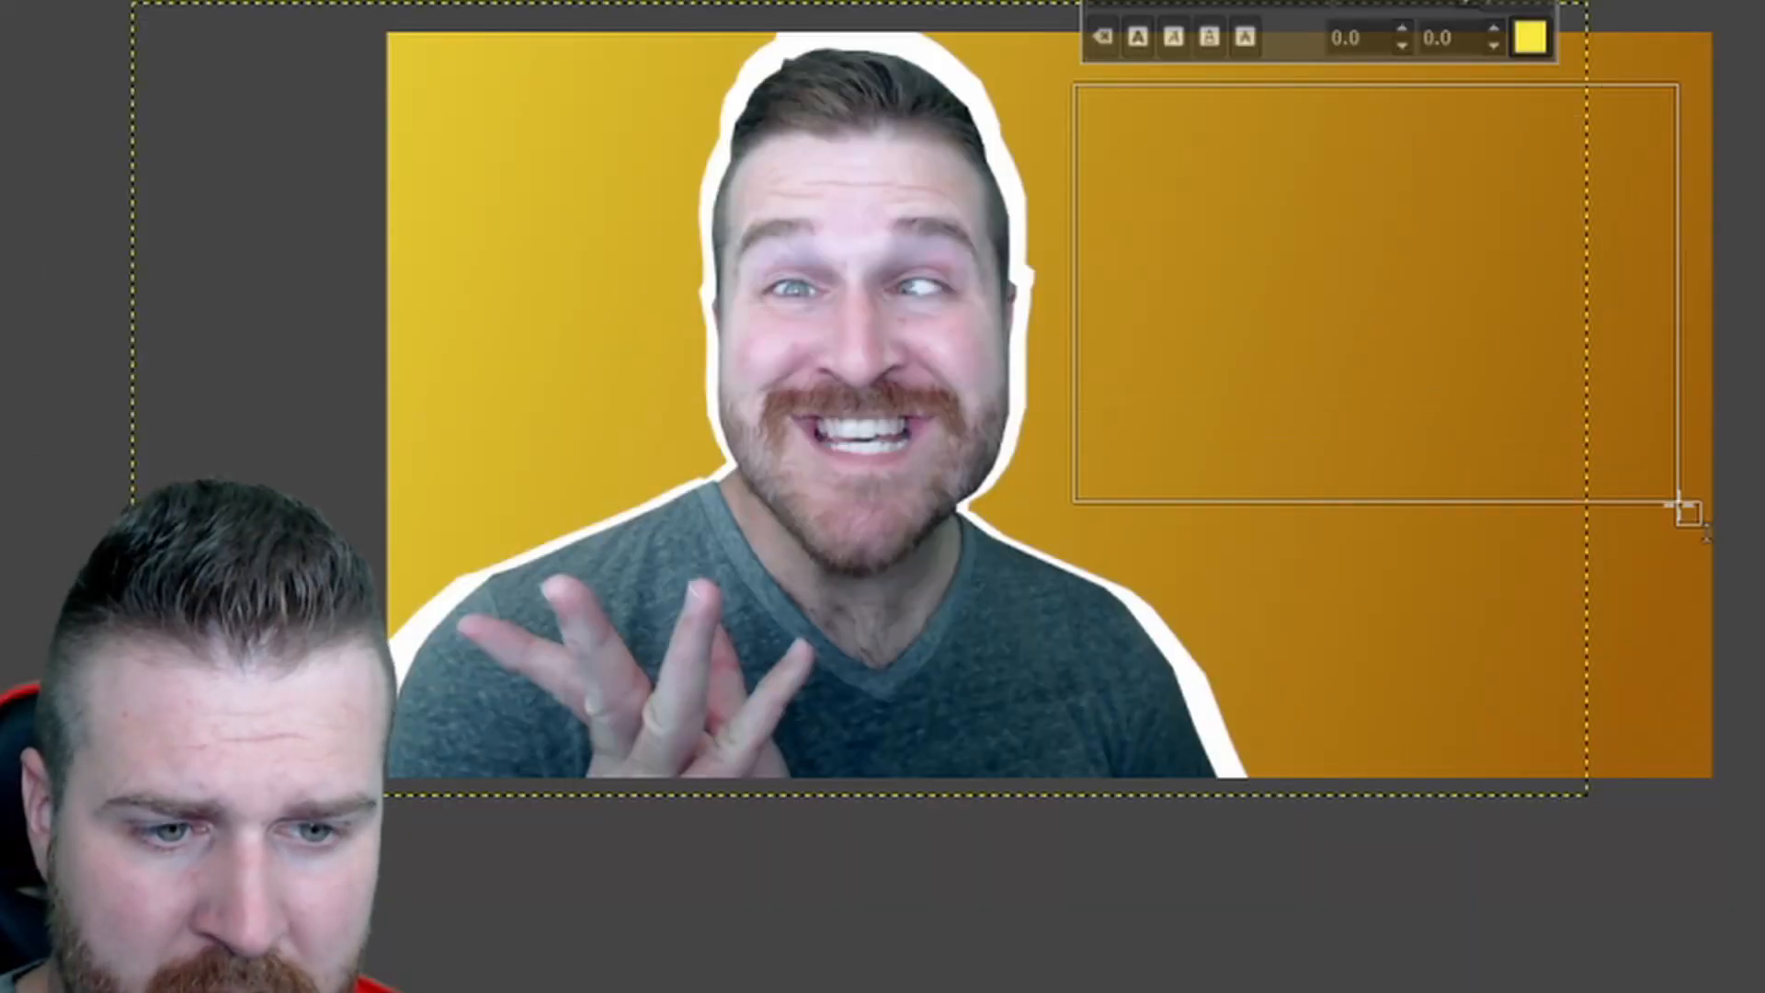
drag(1678, 503, 1684, 550)
click(1760, 542)
click(1507, 347)
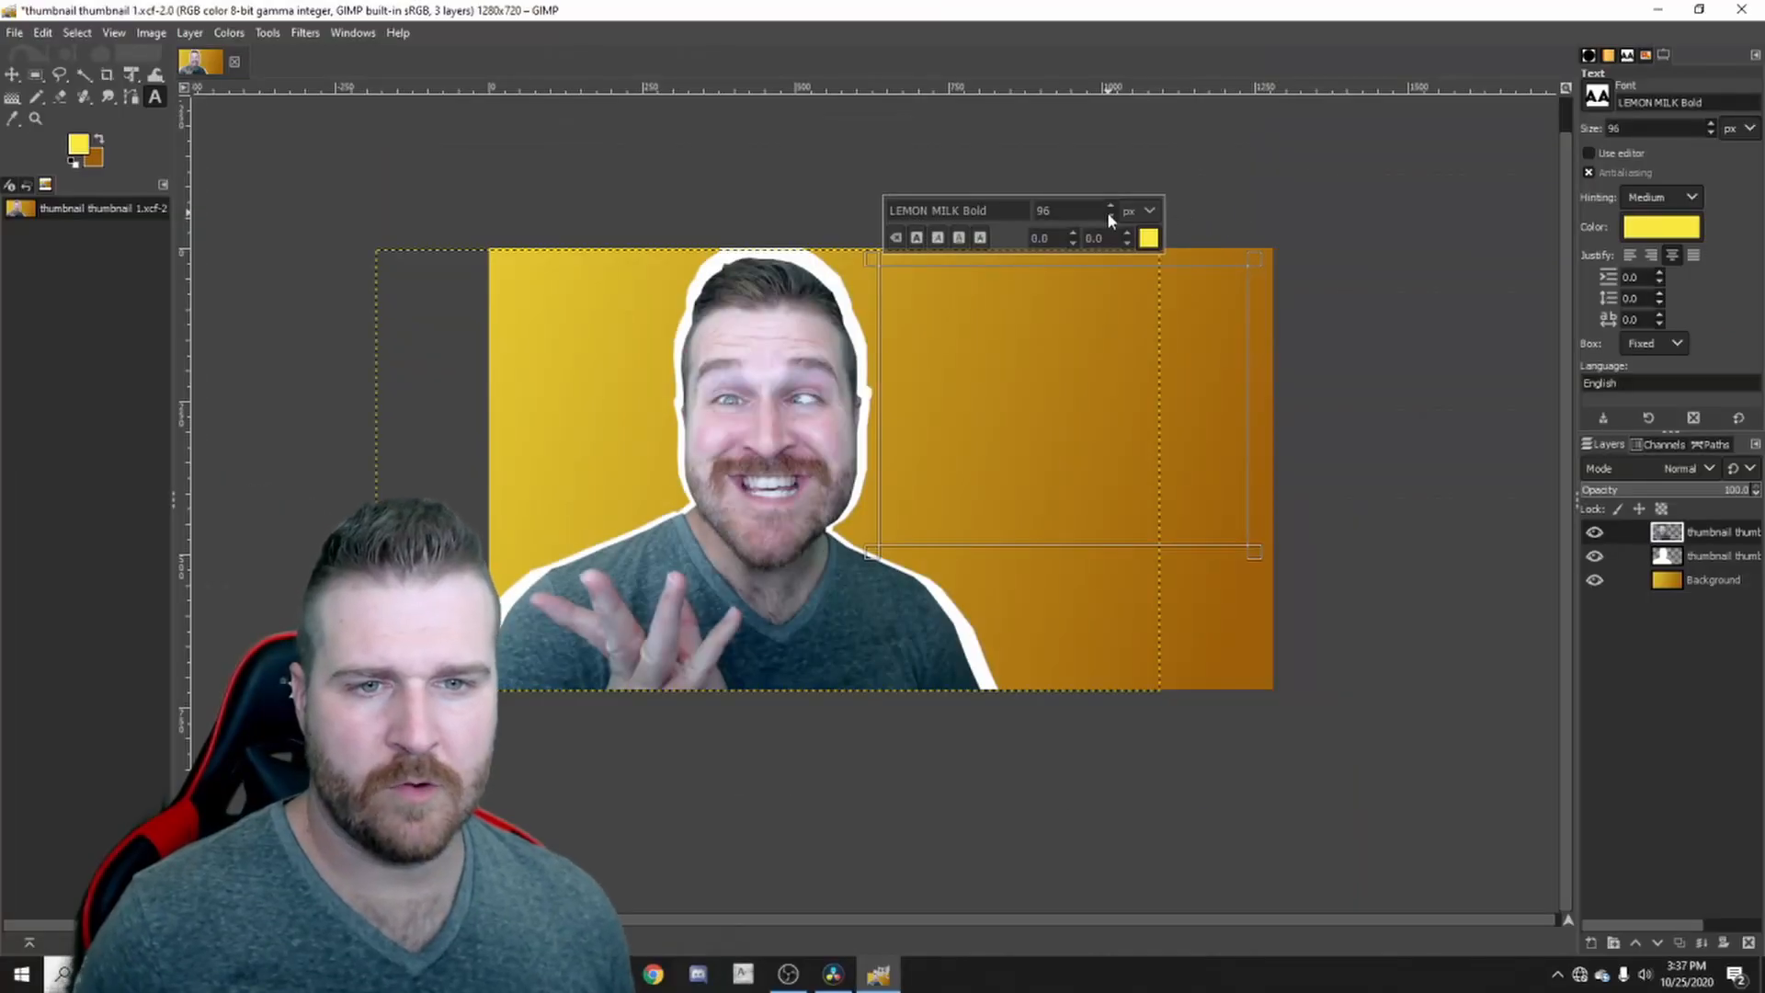
- Set the text color in the new text box to white
click(1149, 237)
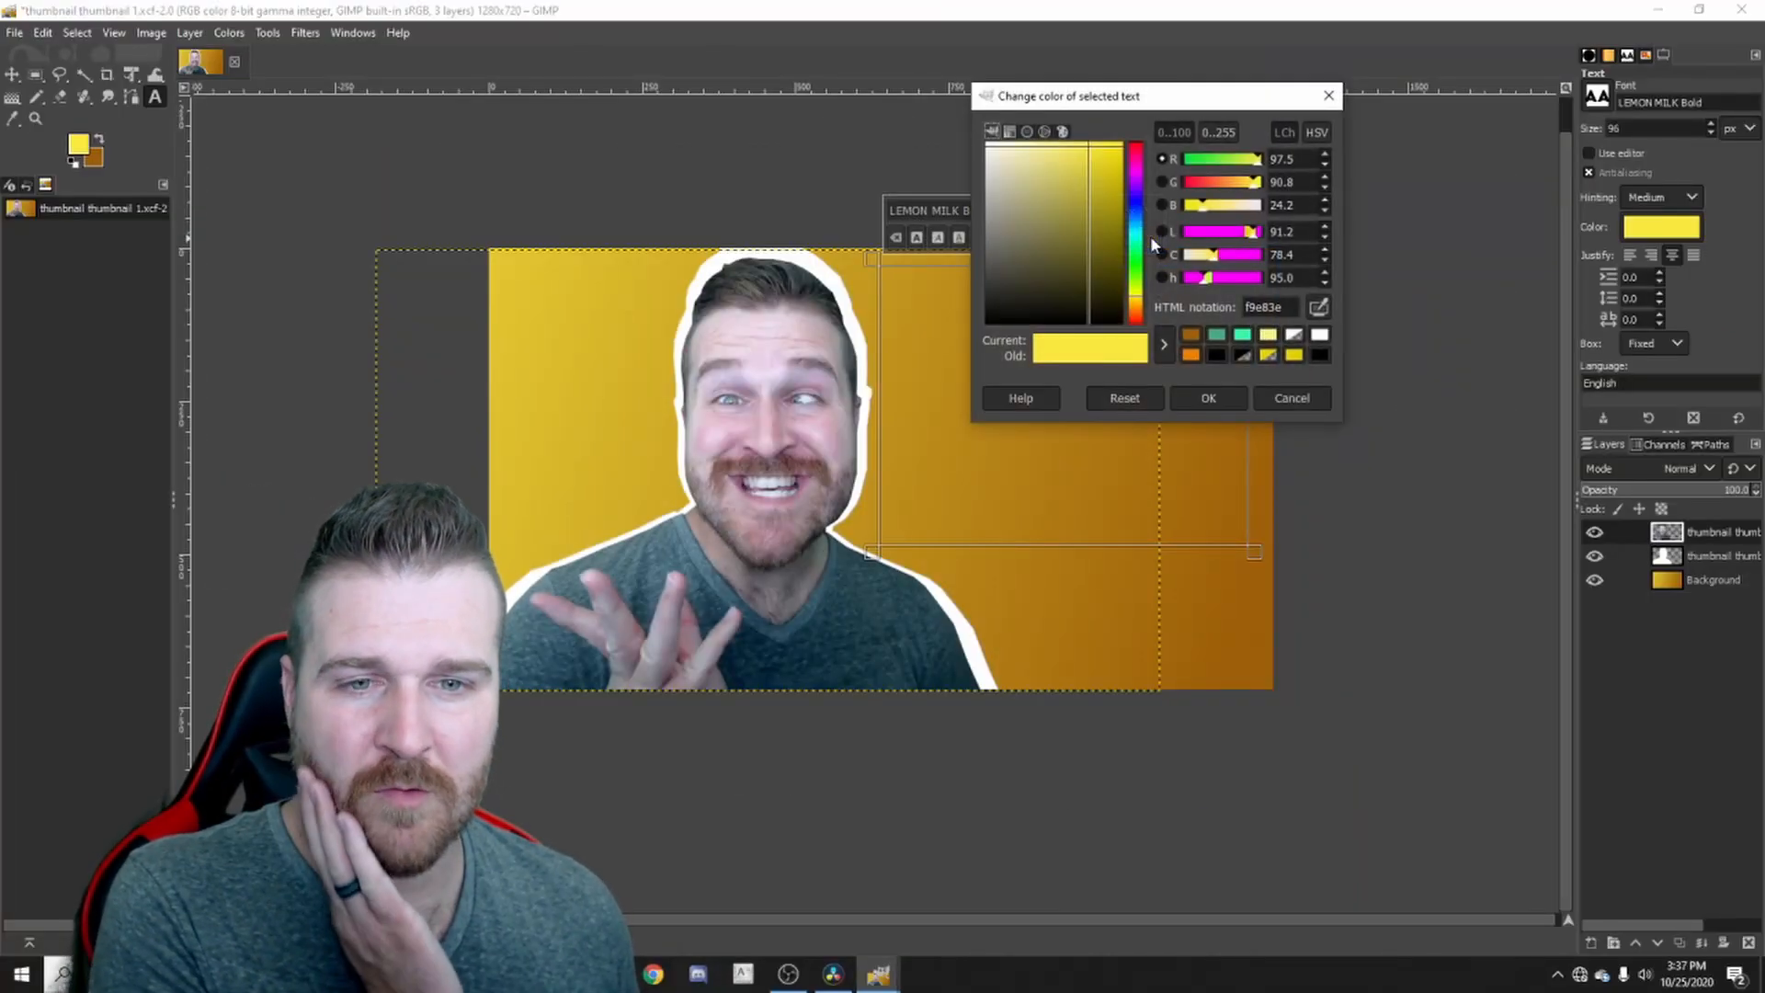
click(988, 145)
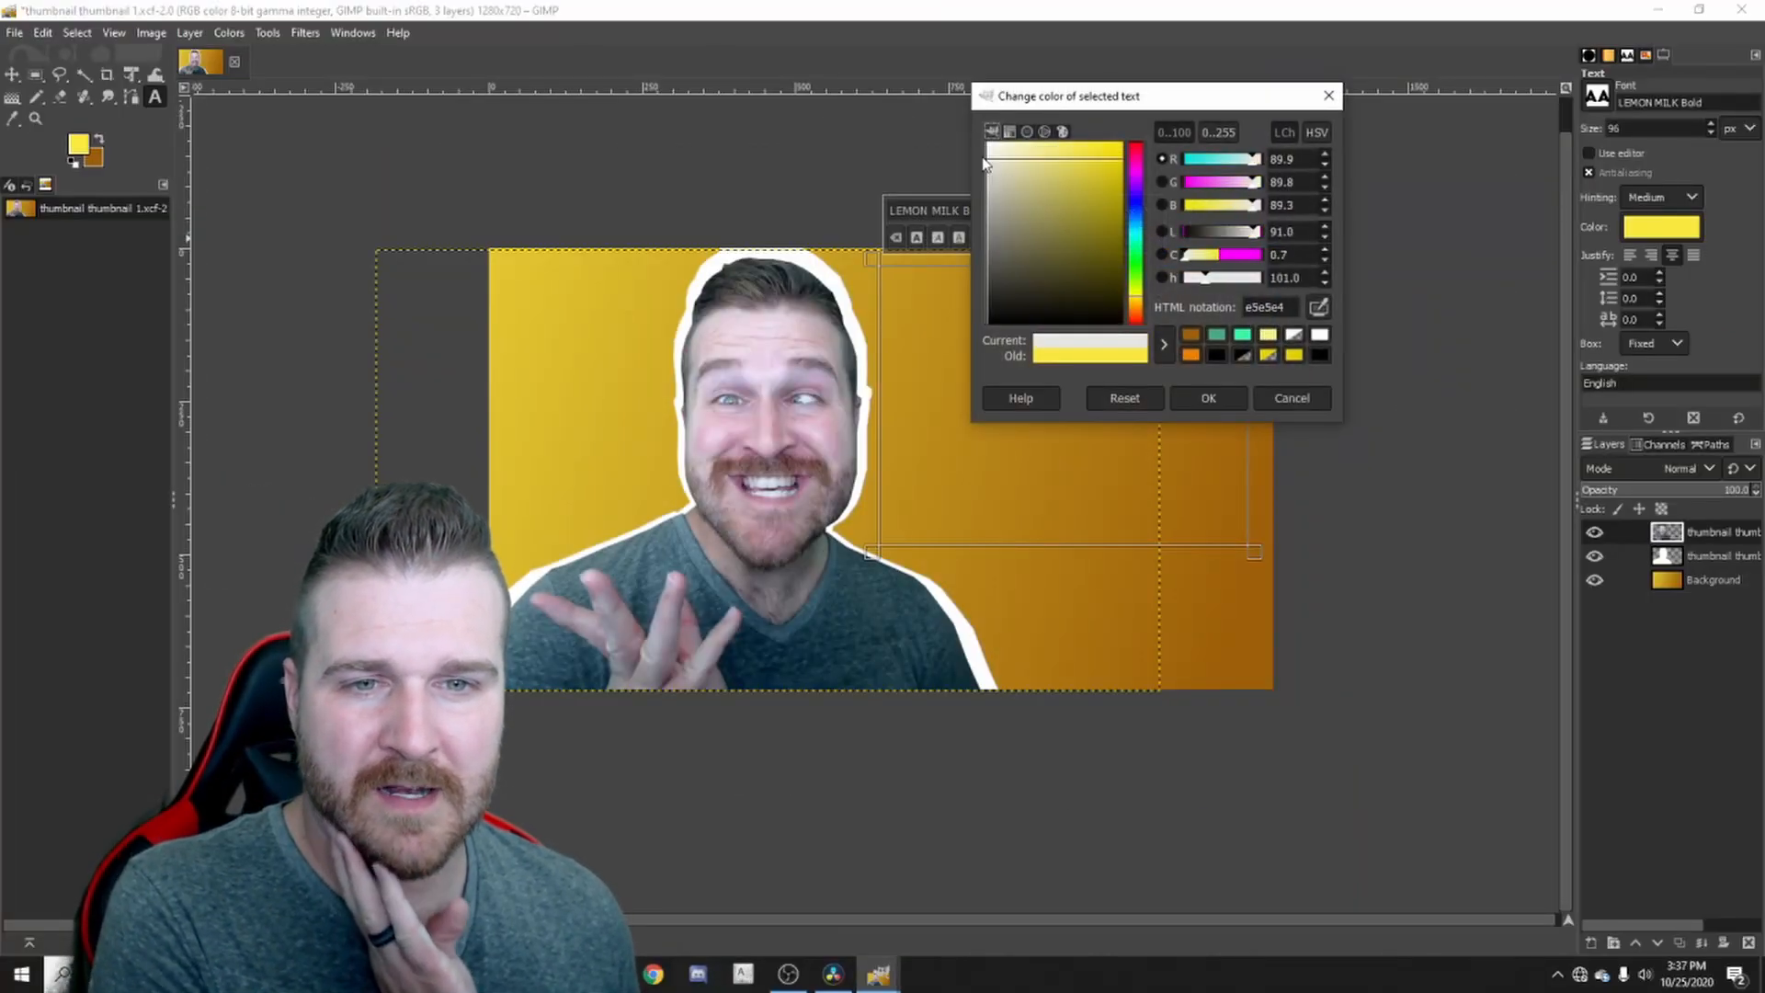
click(1208, 398)
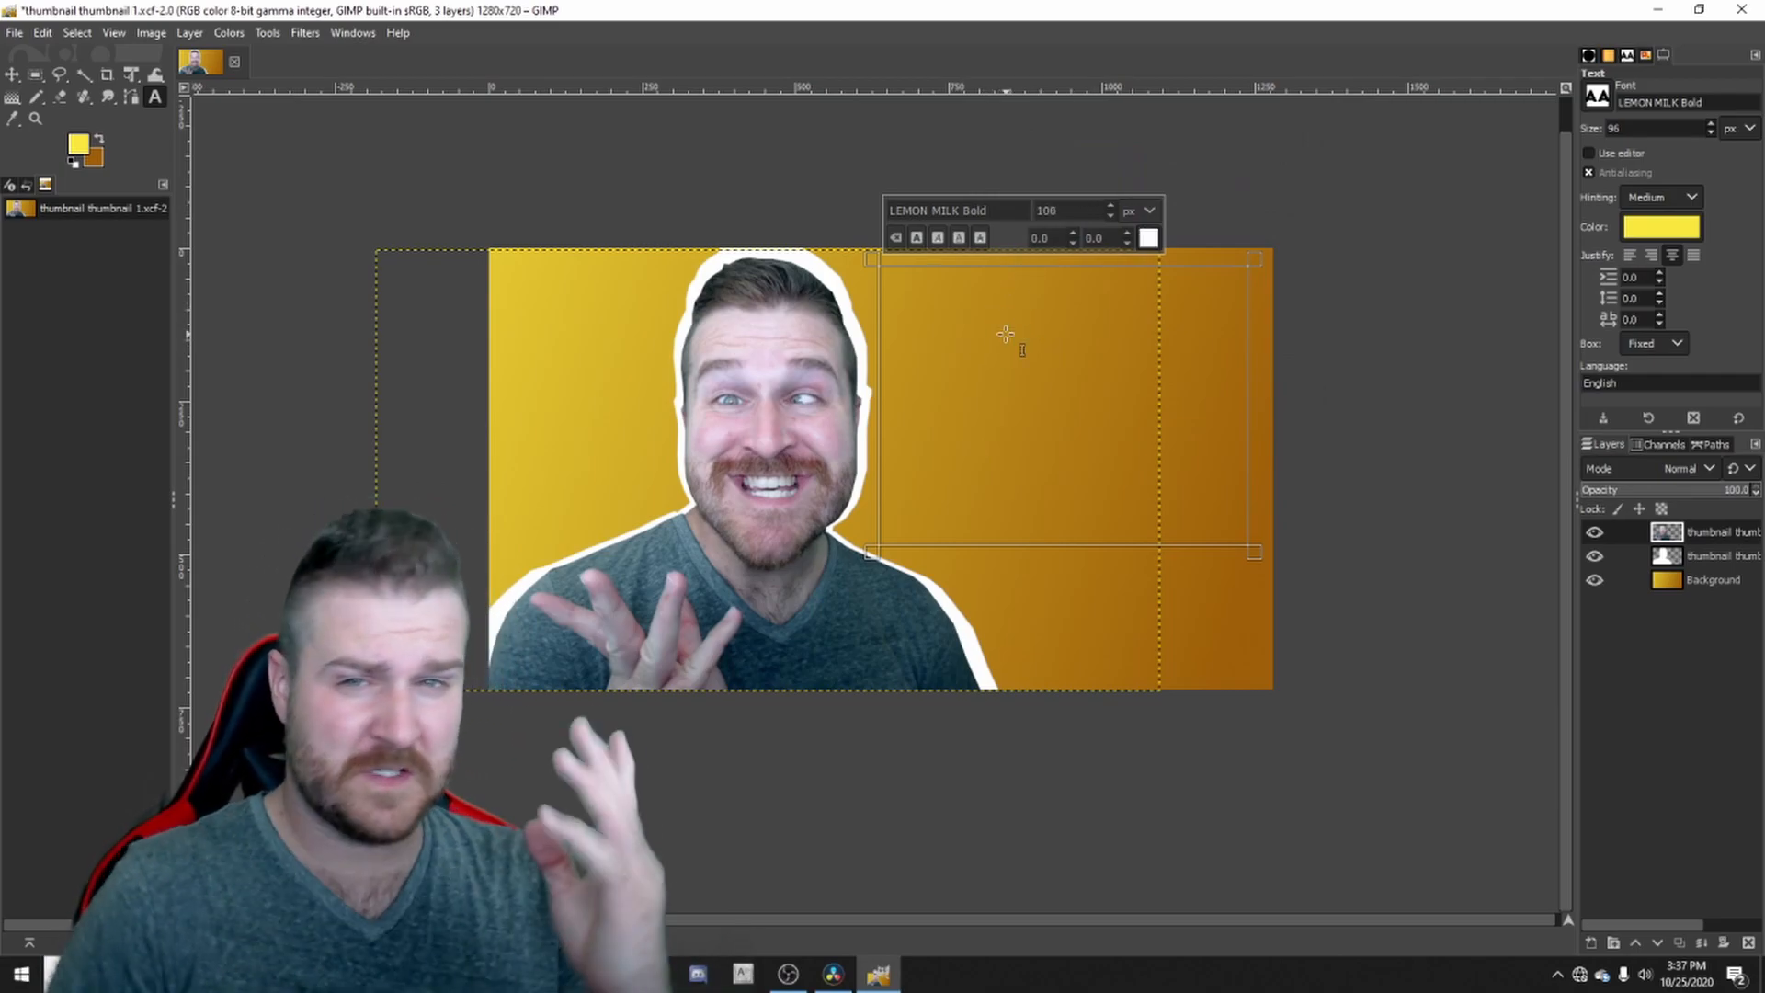
- Enter the title as "free" and "thumb" on two lines in the text box, at size 120 px
text(jugujggdeuh)
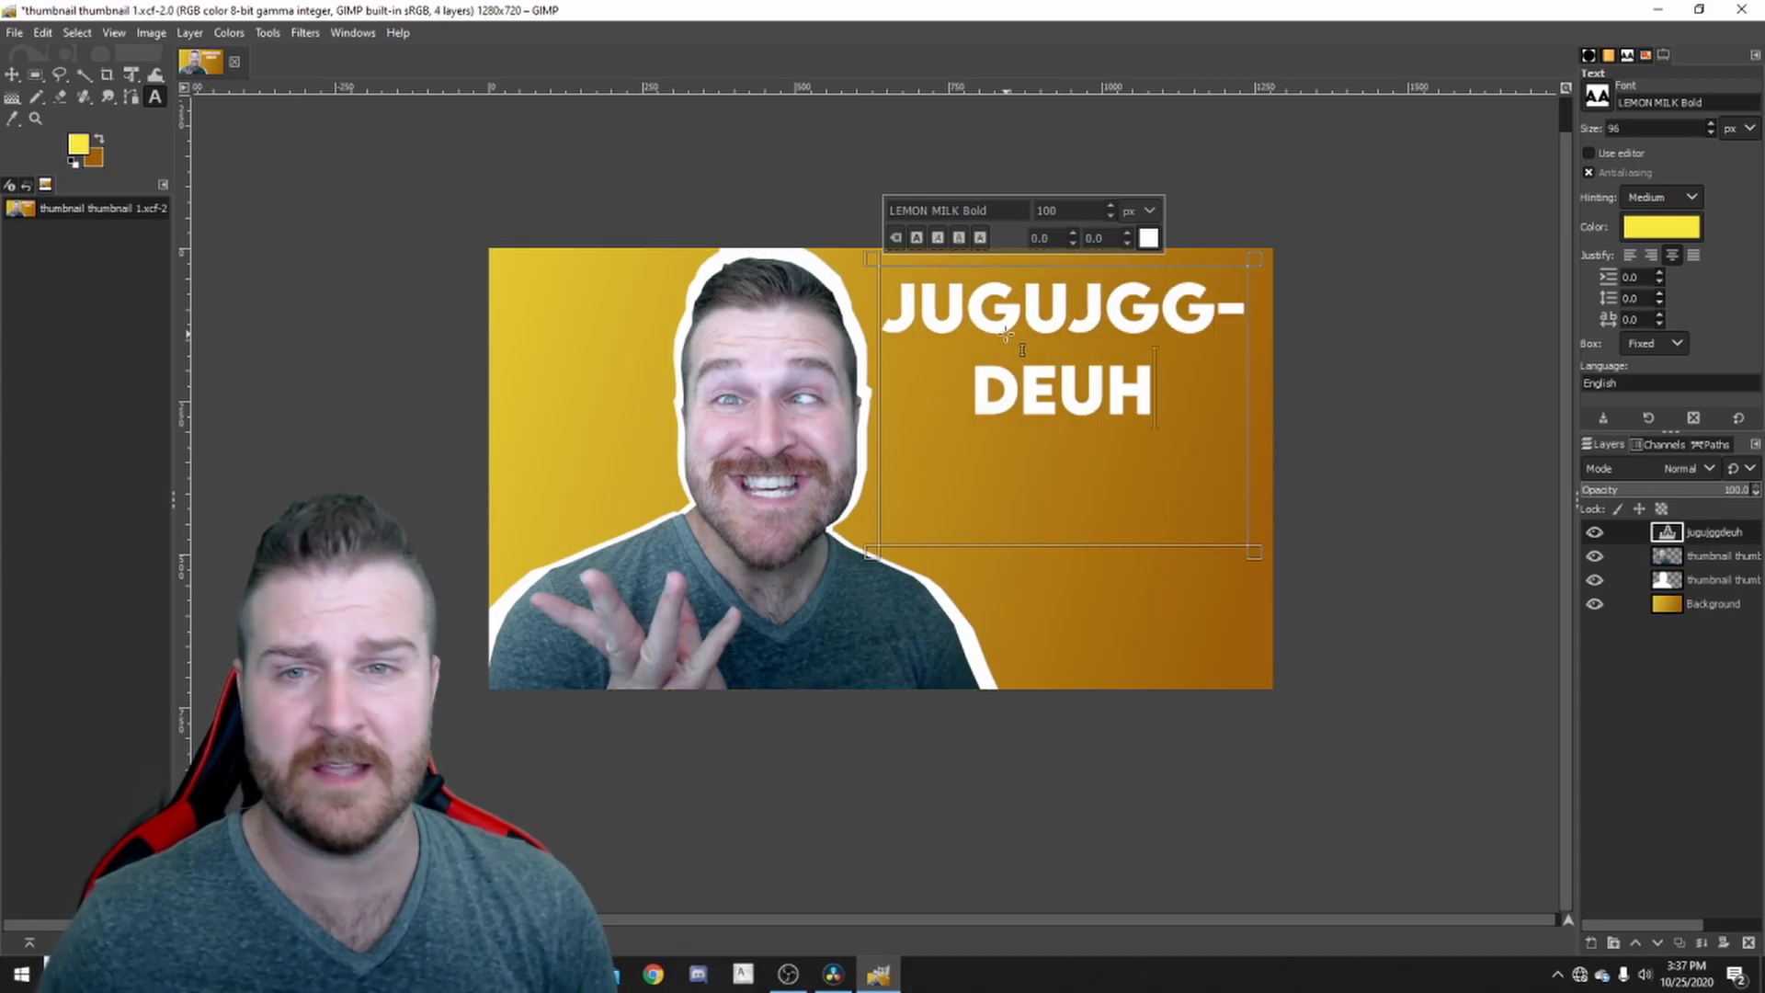
key(ctrl+a)
text(free)
key(Return)
text(thumb)
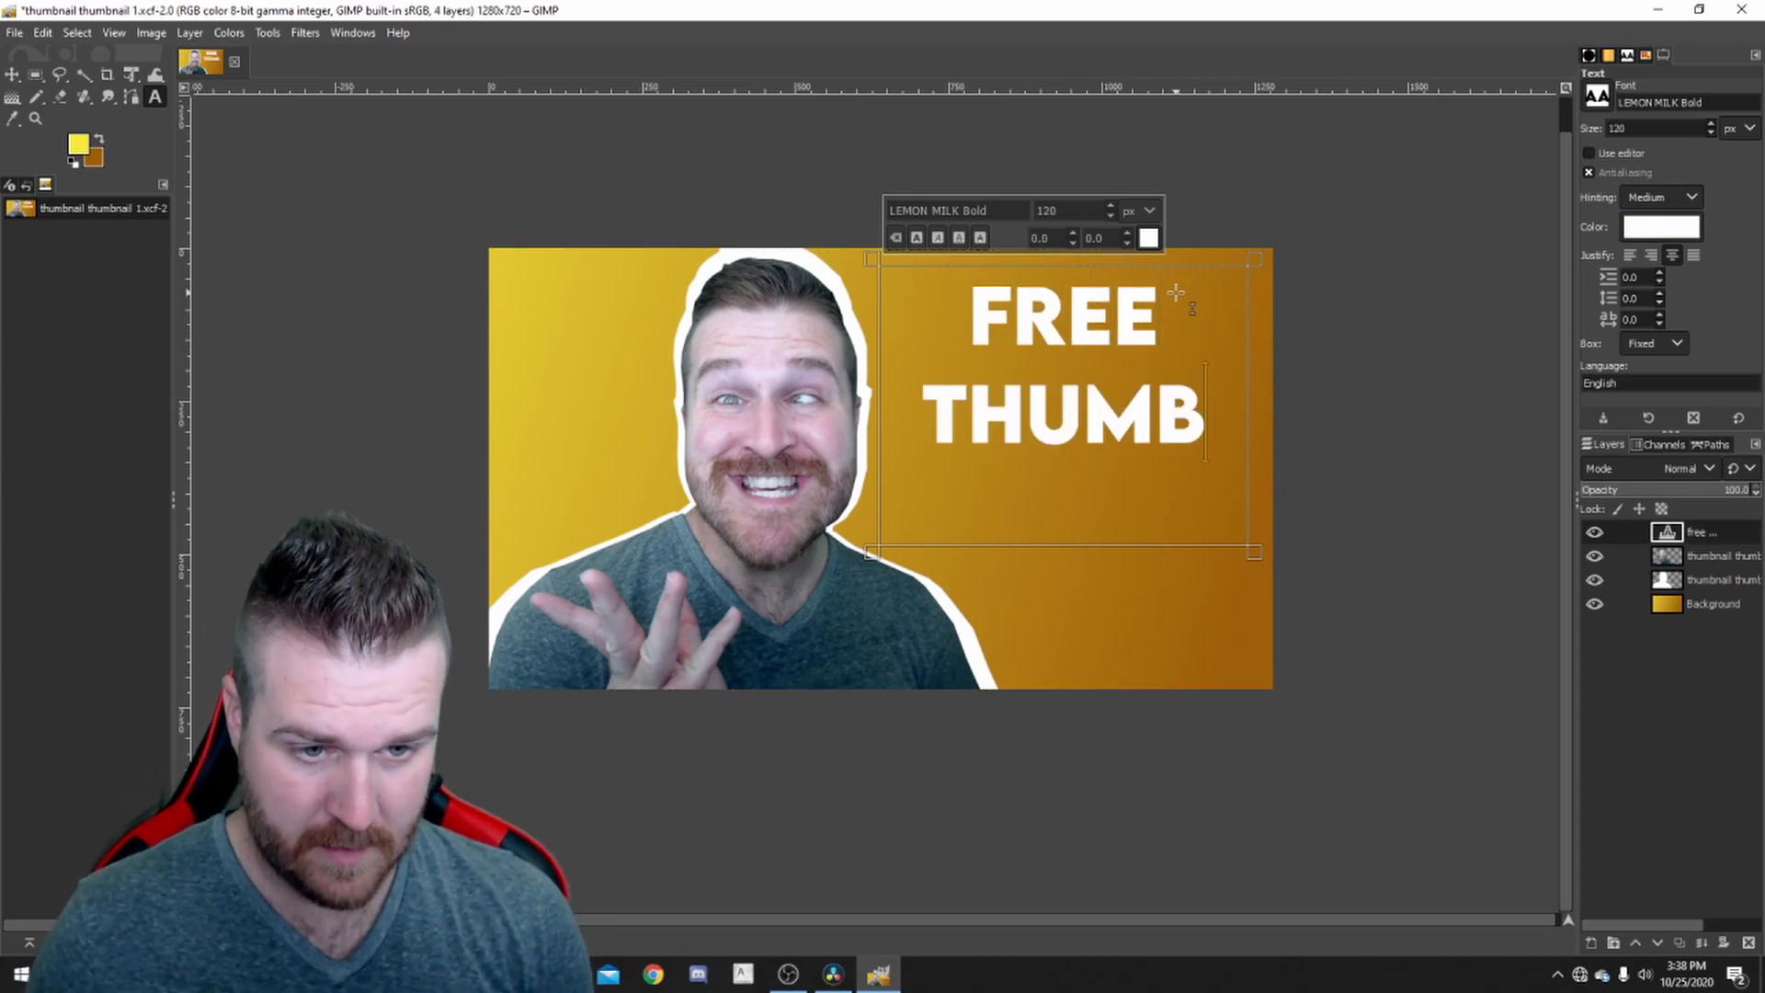
- Complete the title as "free thumbnails you can make" at size 100 px and extend the text box downward to fit the last line
text(nails)
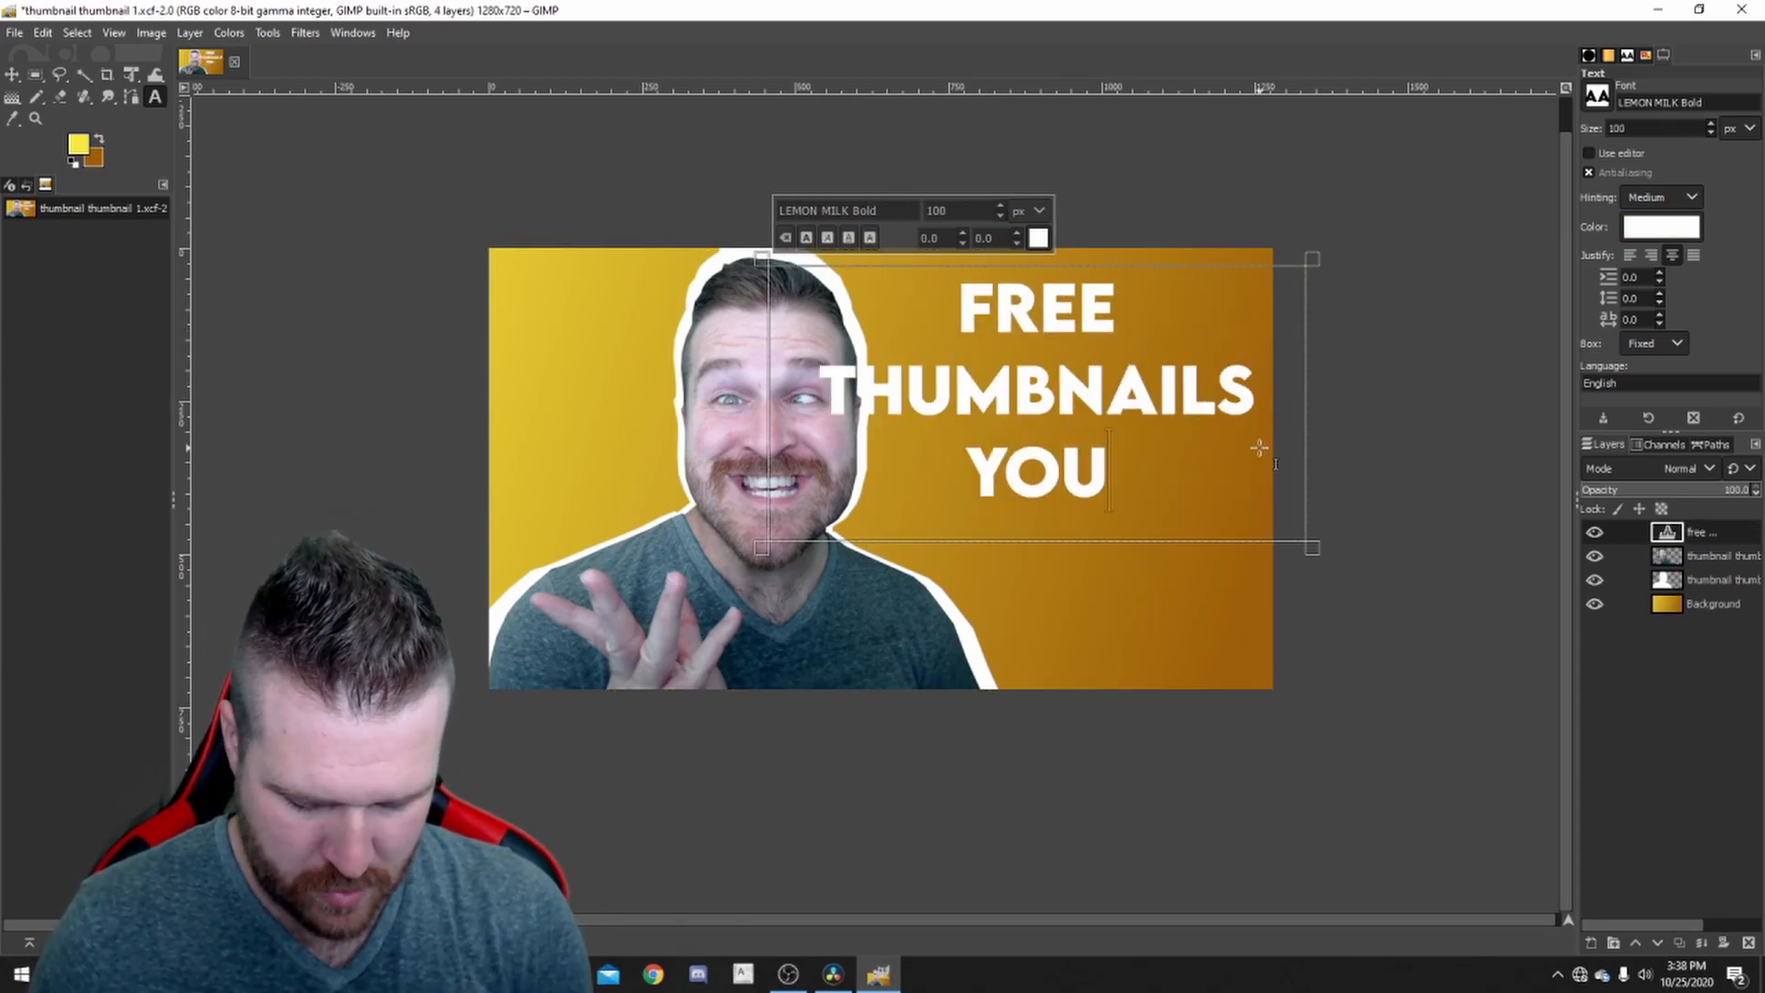
text(can make)
key(BackSpace)
key(BackSpace)
key(BackSpace)
key(BackSpace)
key(BackSpace)
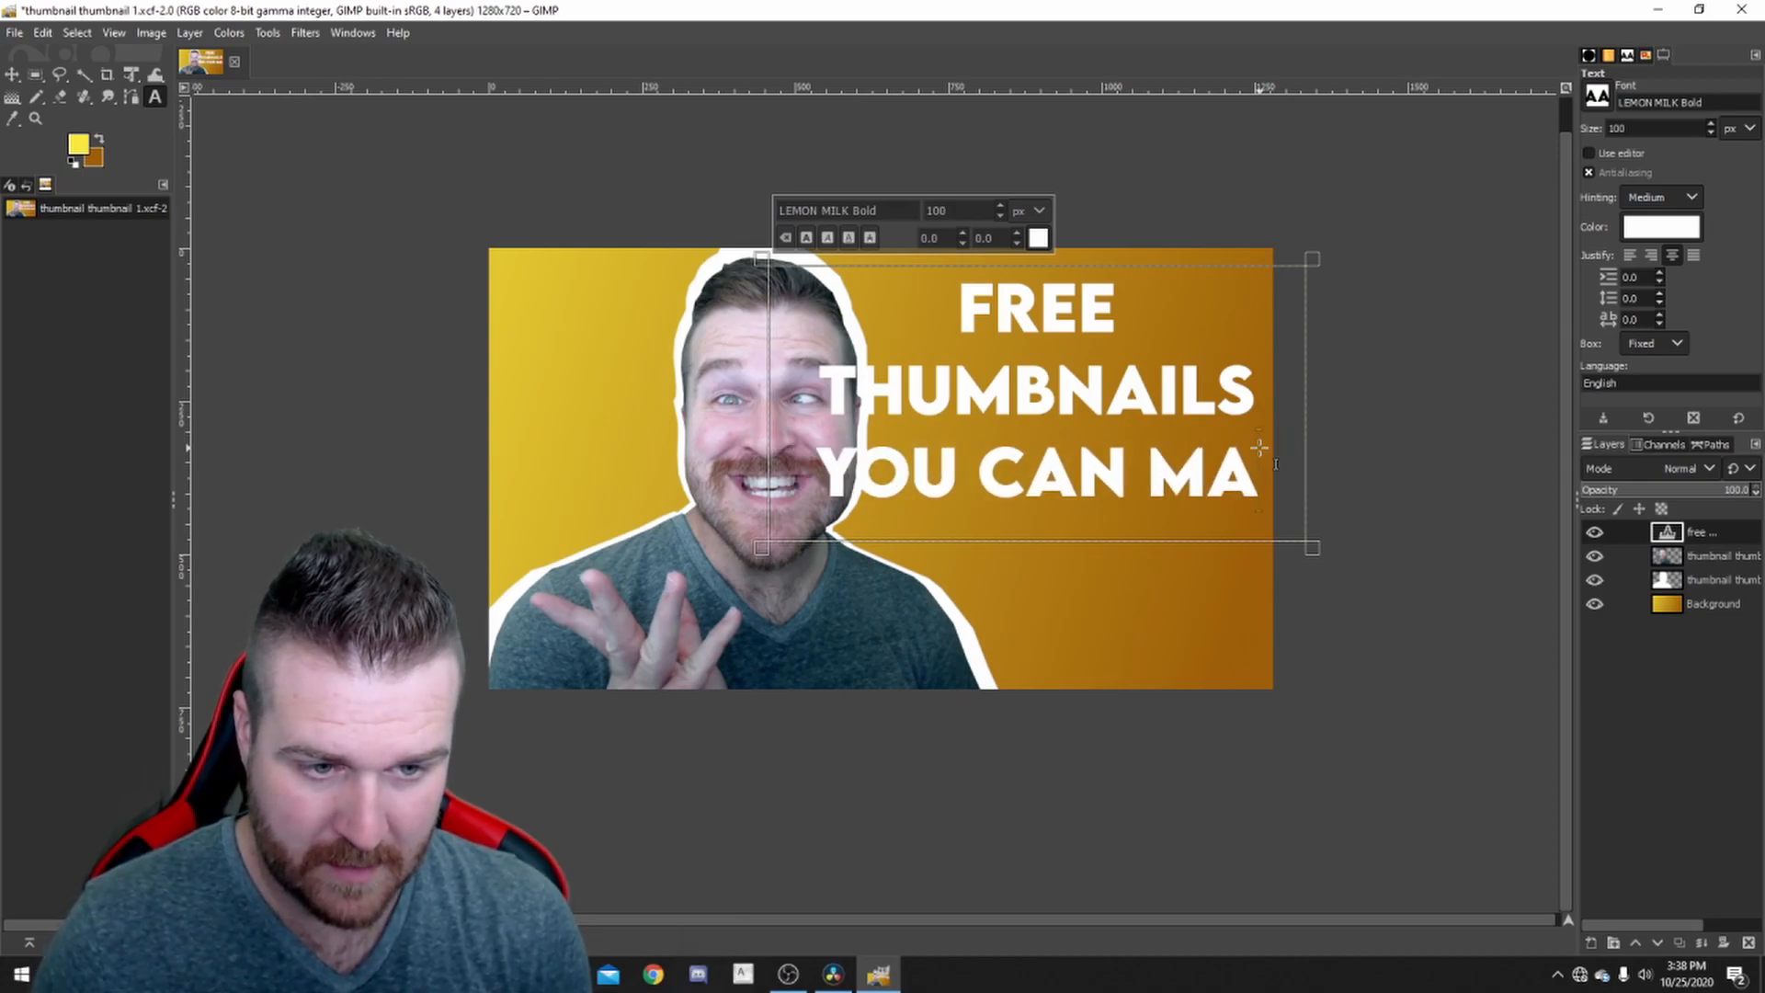
text(make)
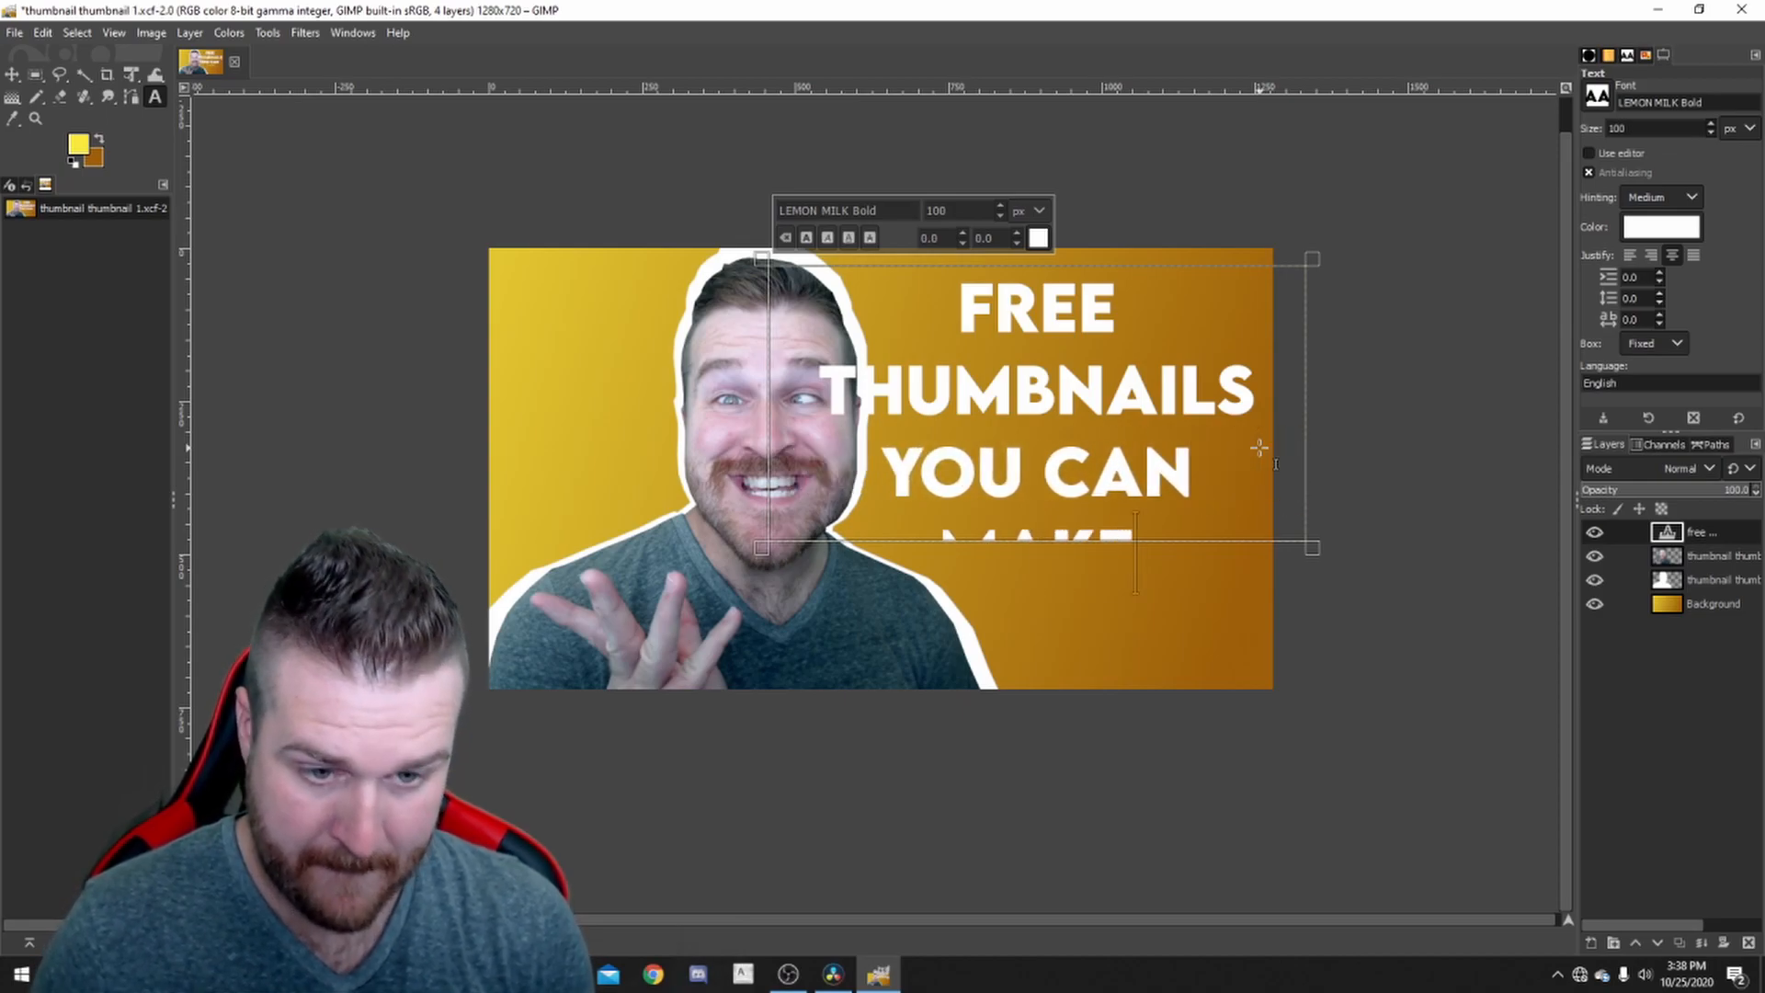
drag(1312, 548, 1312, 609)
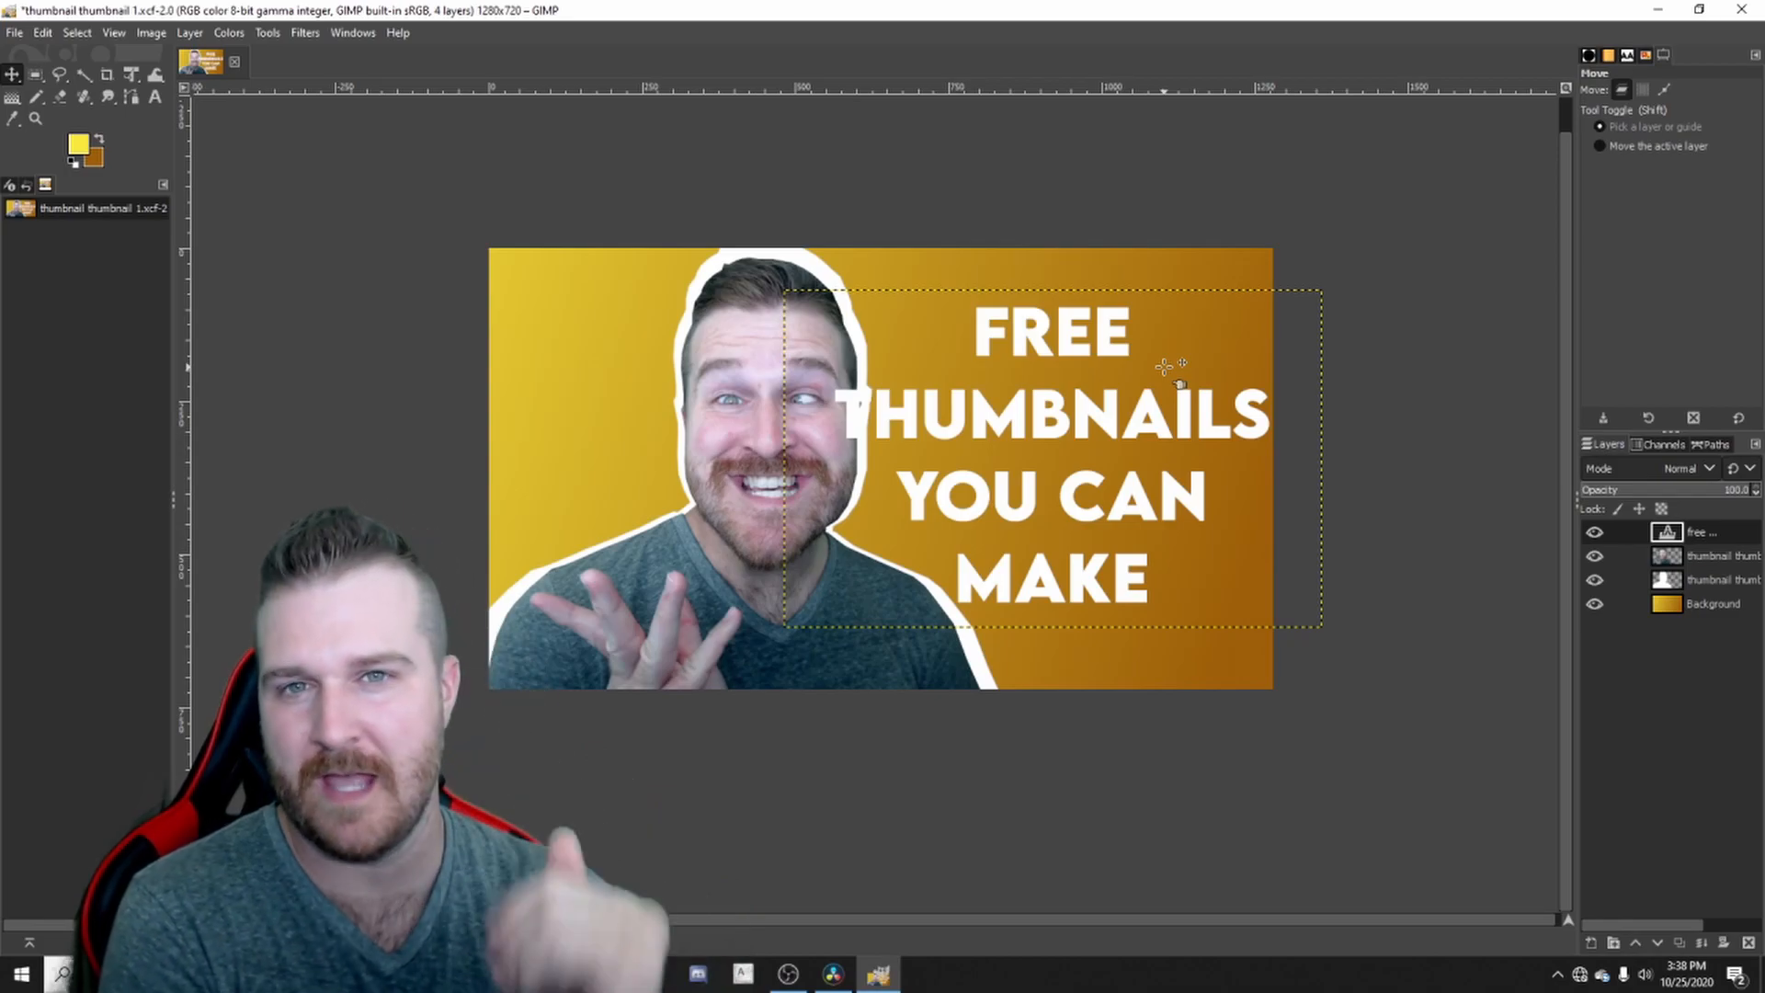
- Apply a black Drop Shadow to the title layer with X and Y offsets of 20, blur radius 10 and opacity 1.058
click(267, 34)
mouse_move(306, 37)
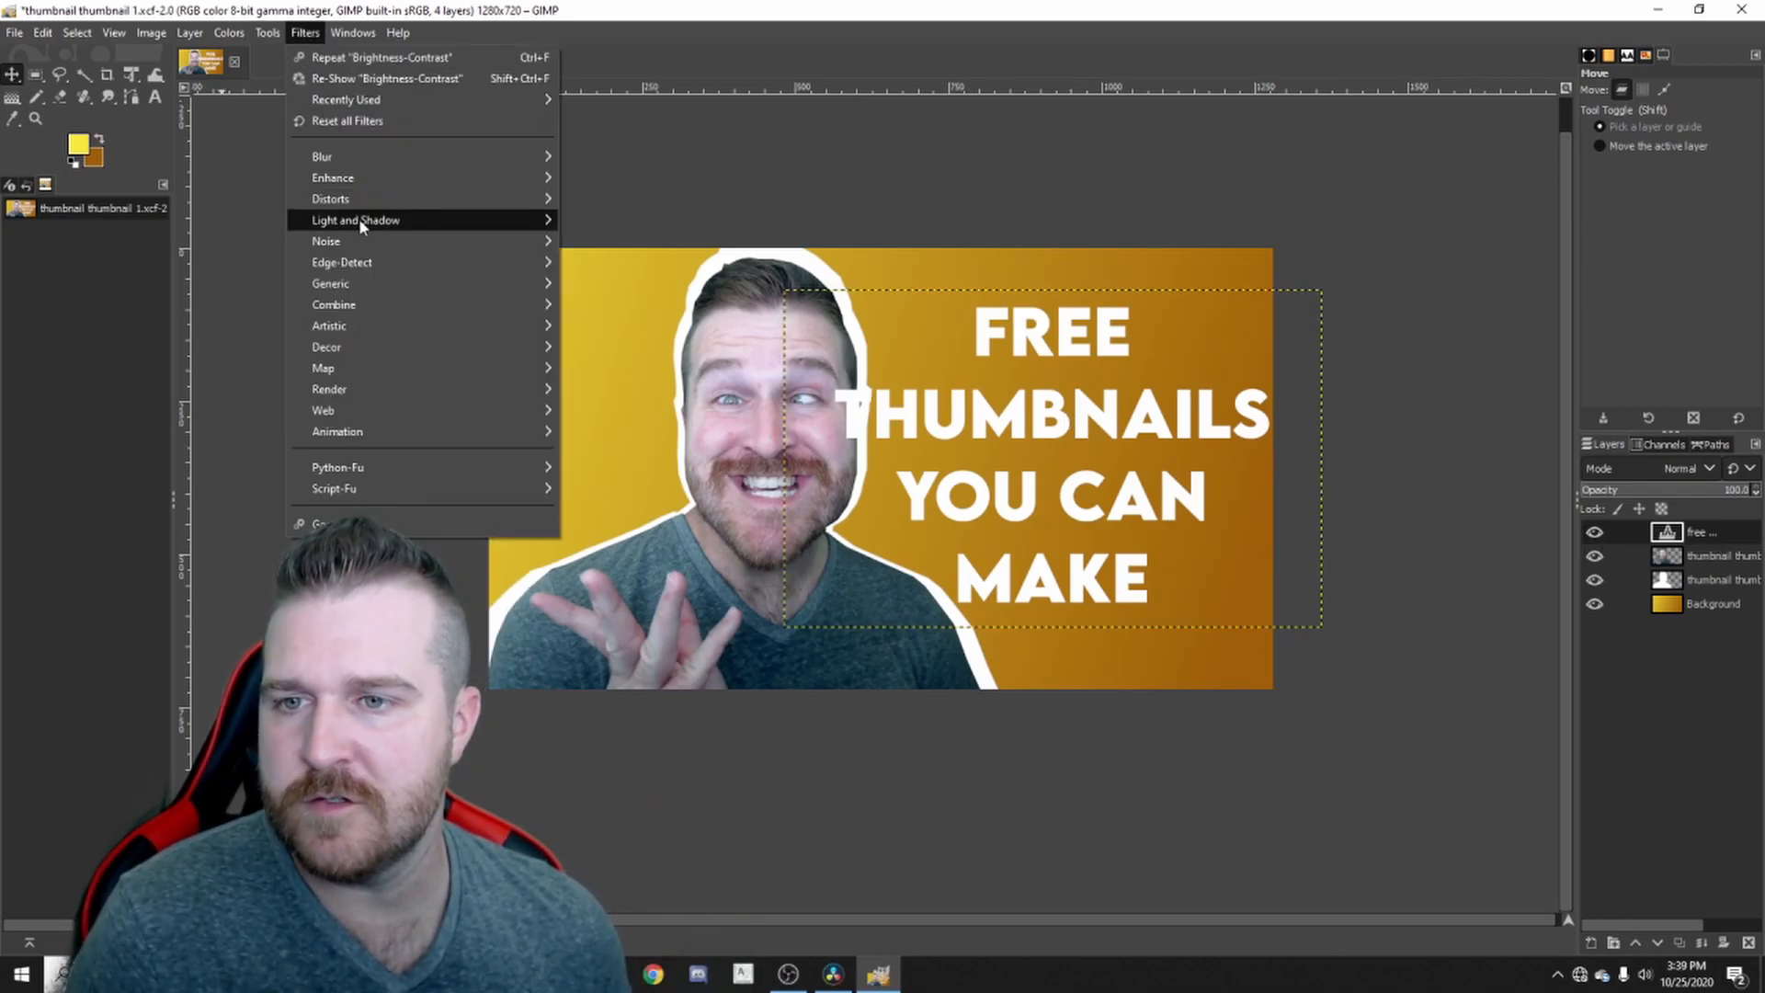
mouse_move(358, 219)
click(625, 361)
drag(1110, 175, 487, 149)
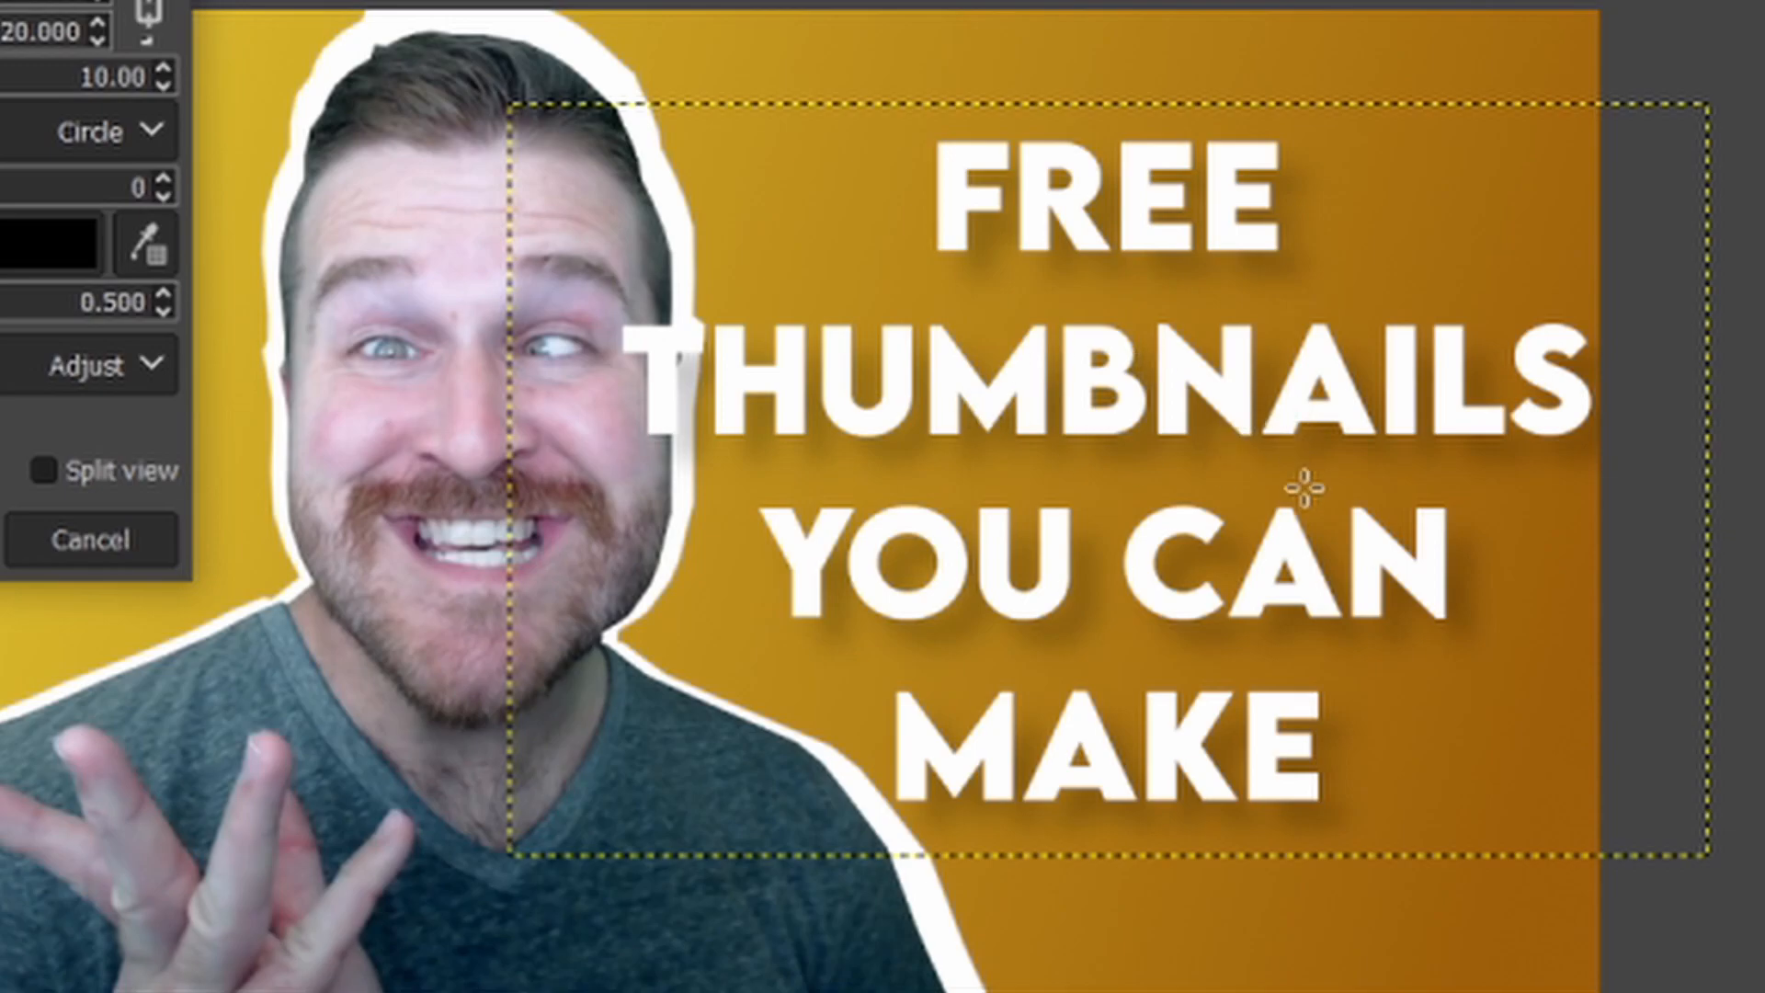
drag(395, 384, 475, 385)
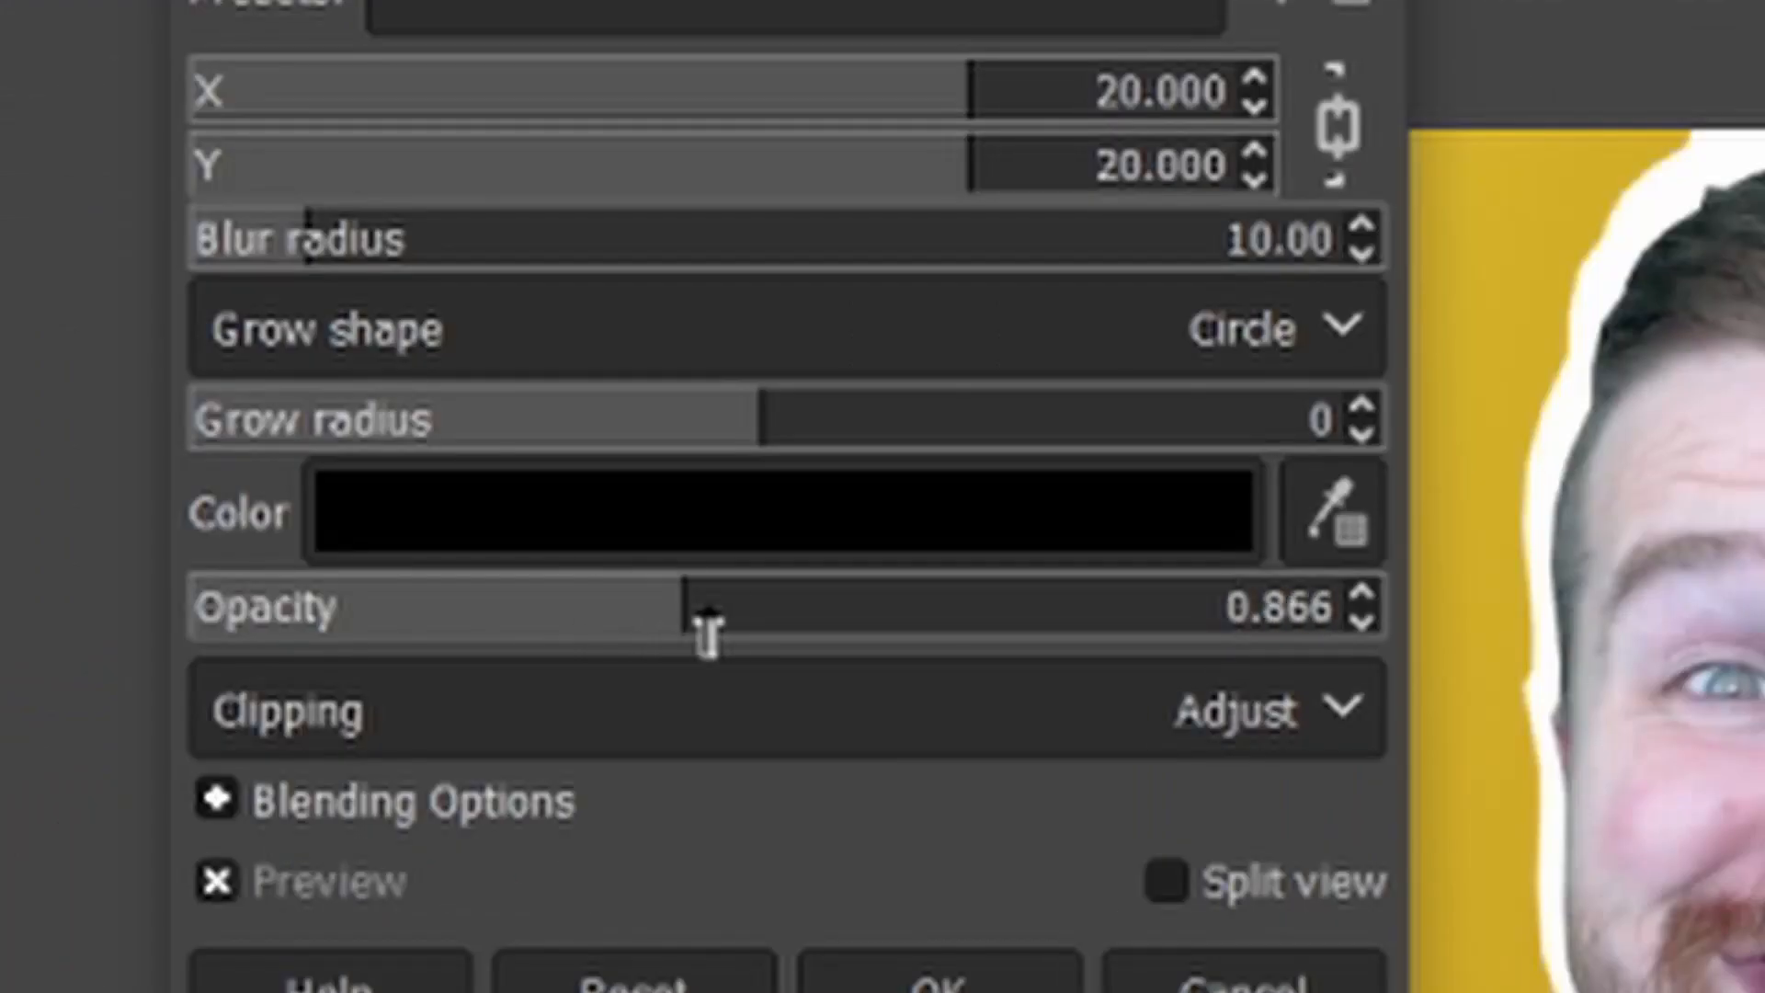
drag(801, 634, 804, 622)
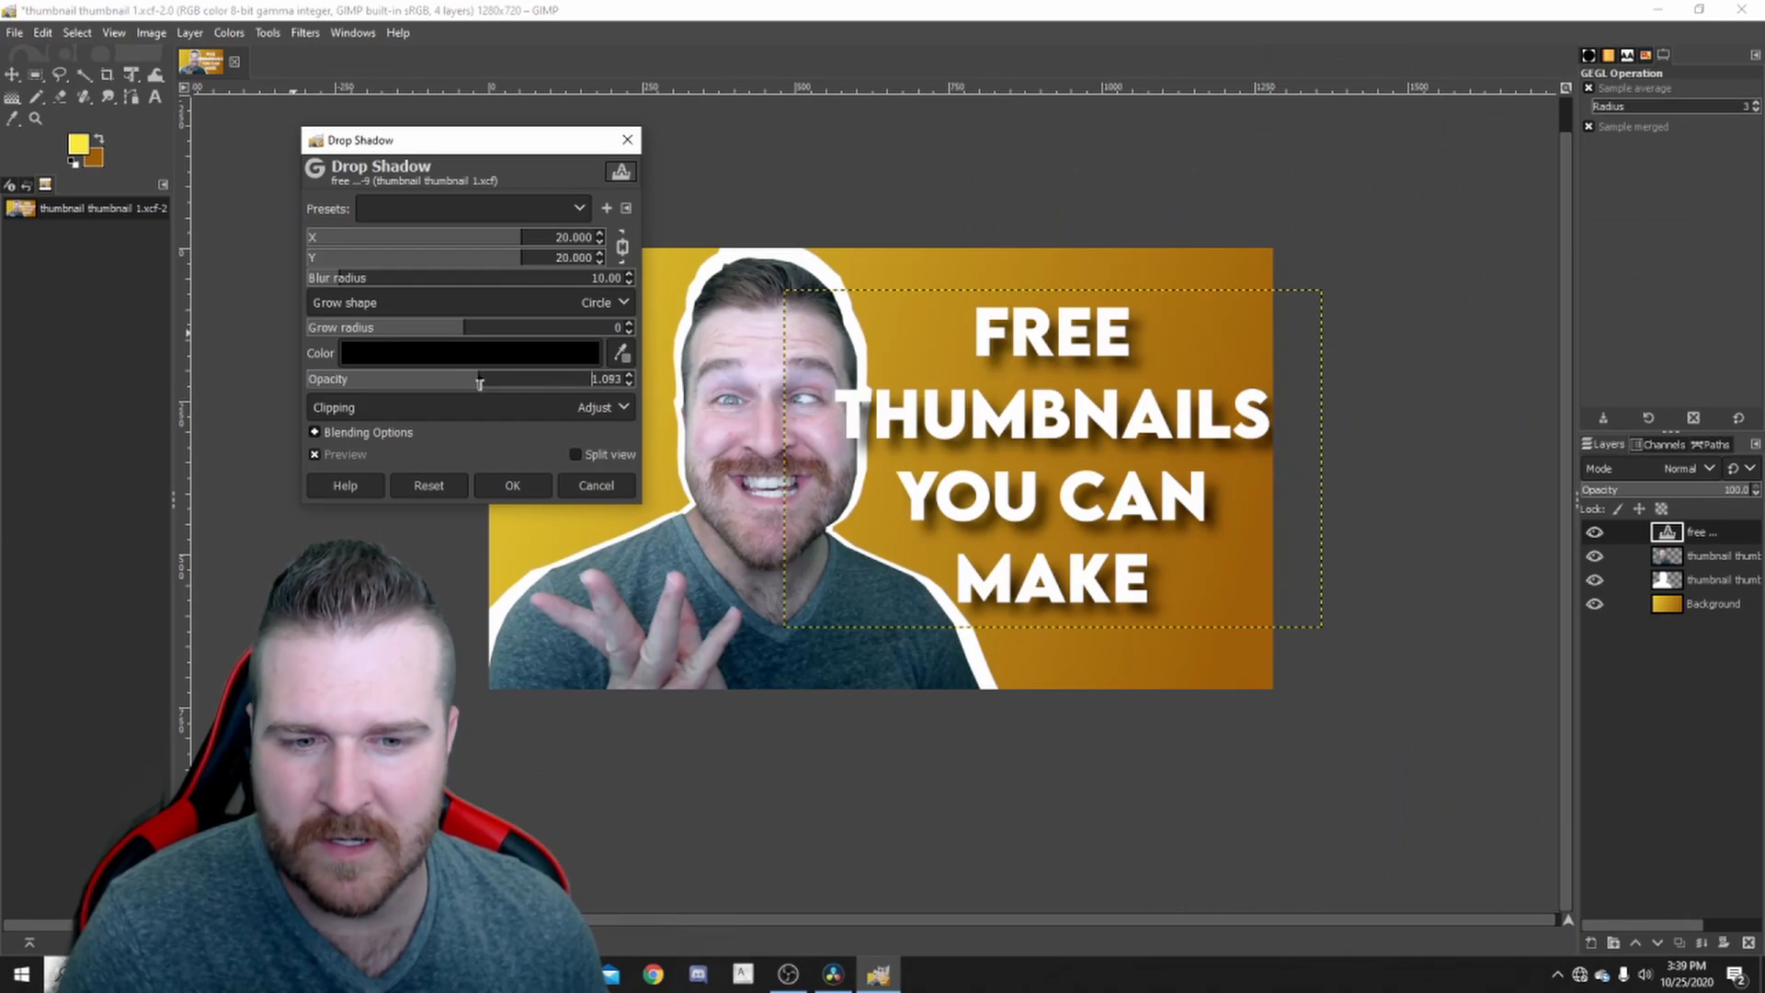
drag(479, 383, 476, 381)
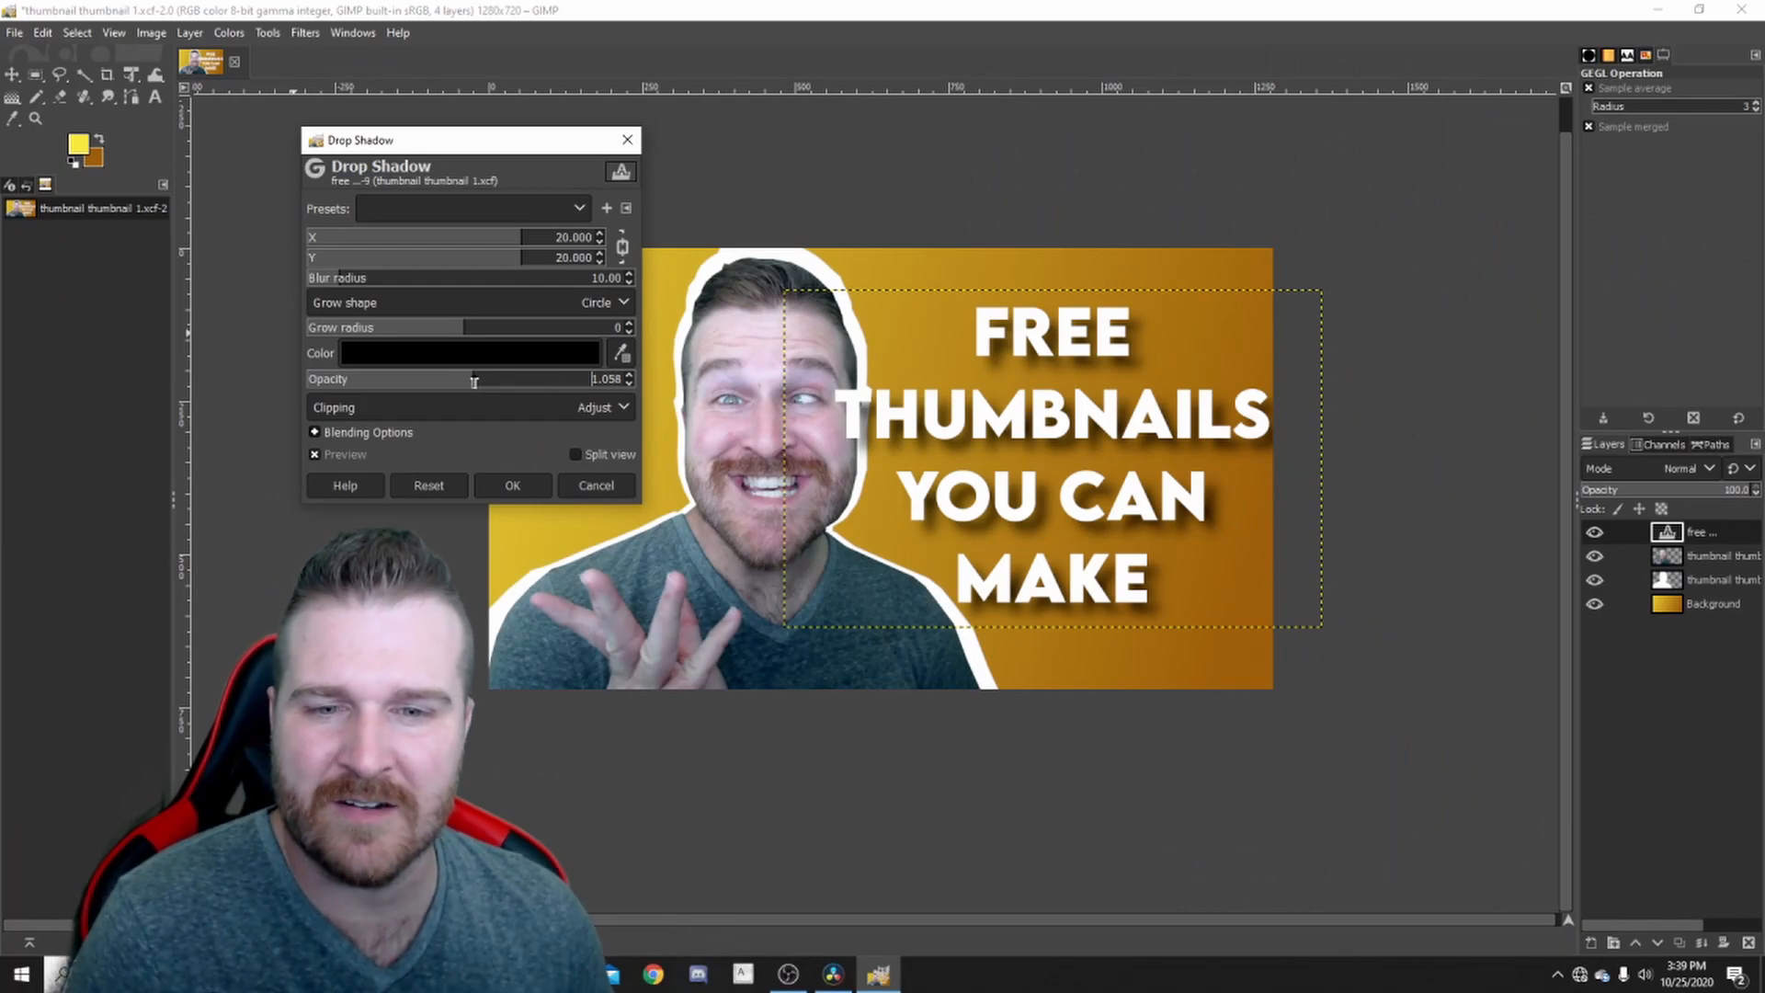
click(512, 486)
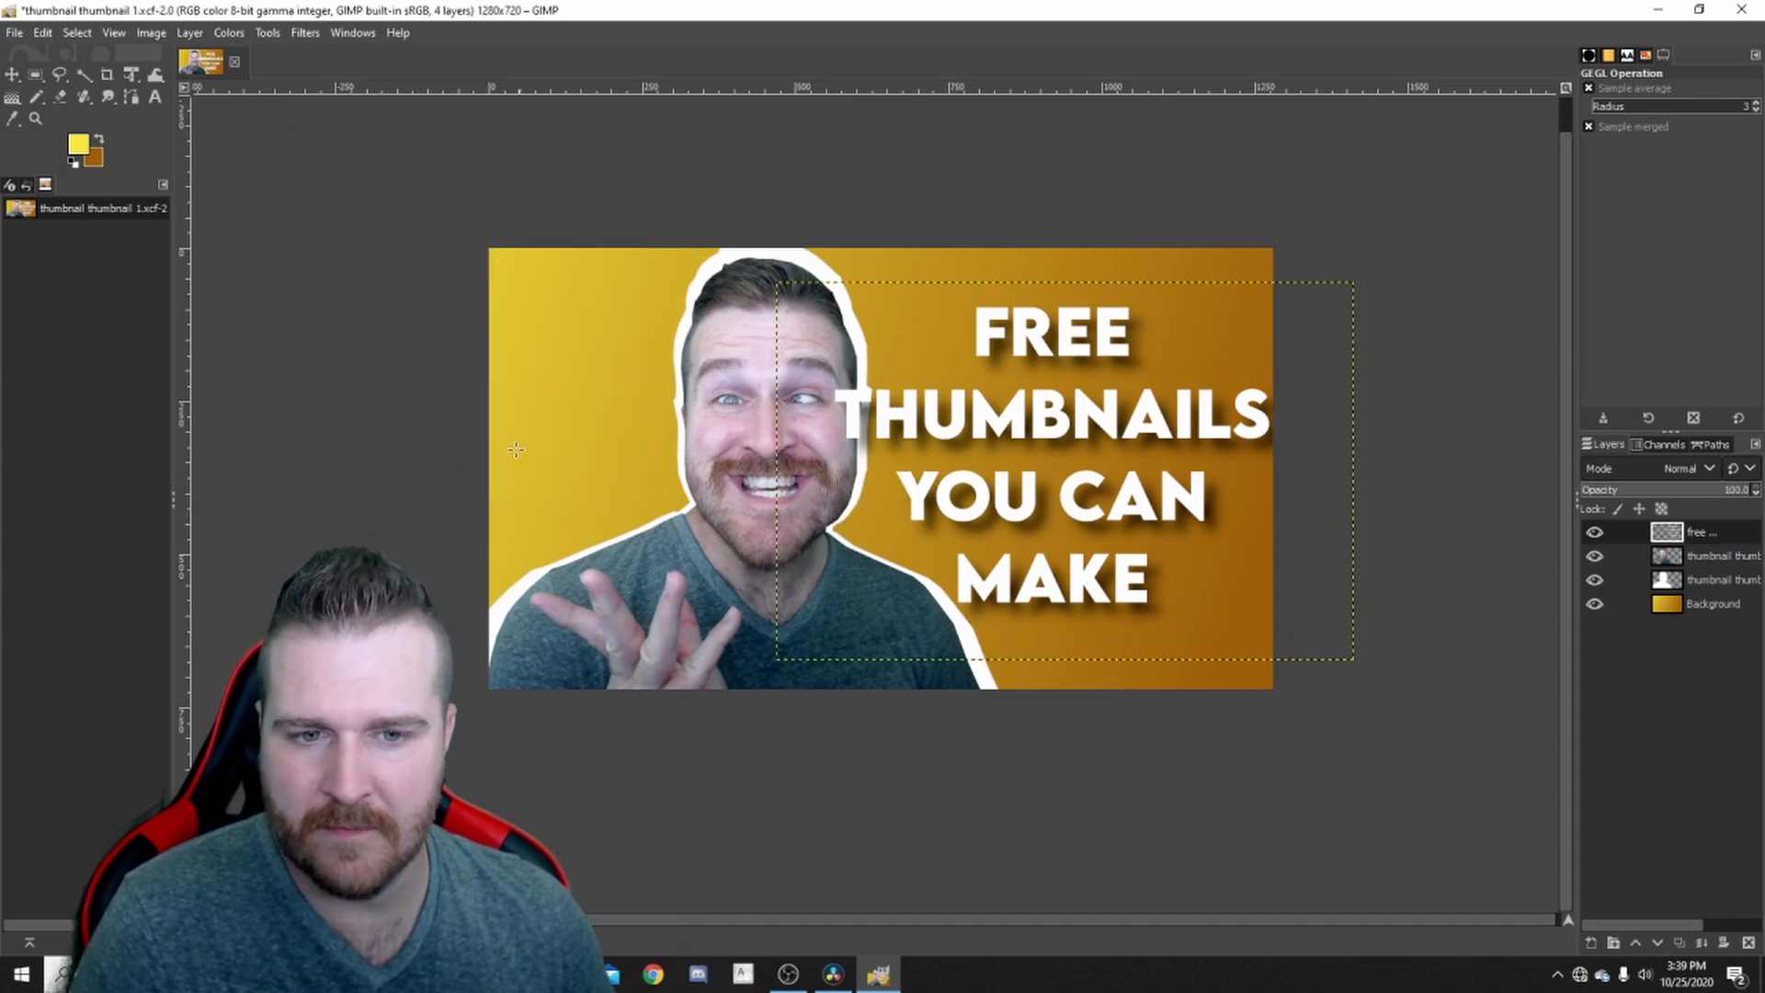
- Apply a finite Long Shadow to the title layer with color 181818, angle 146.20 and length 26.2
click(300, 33)
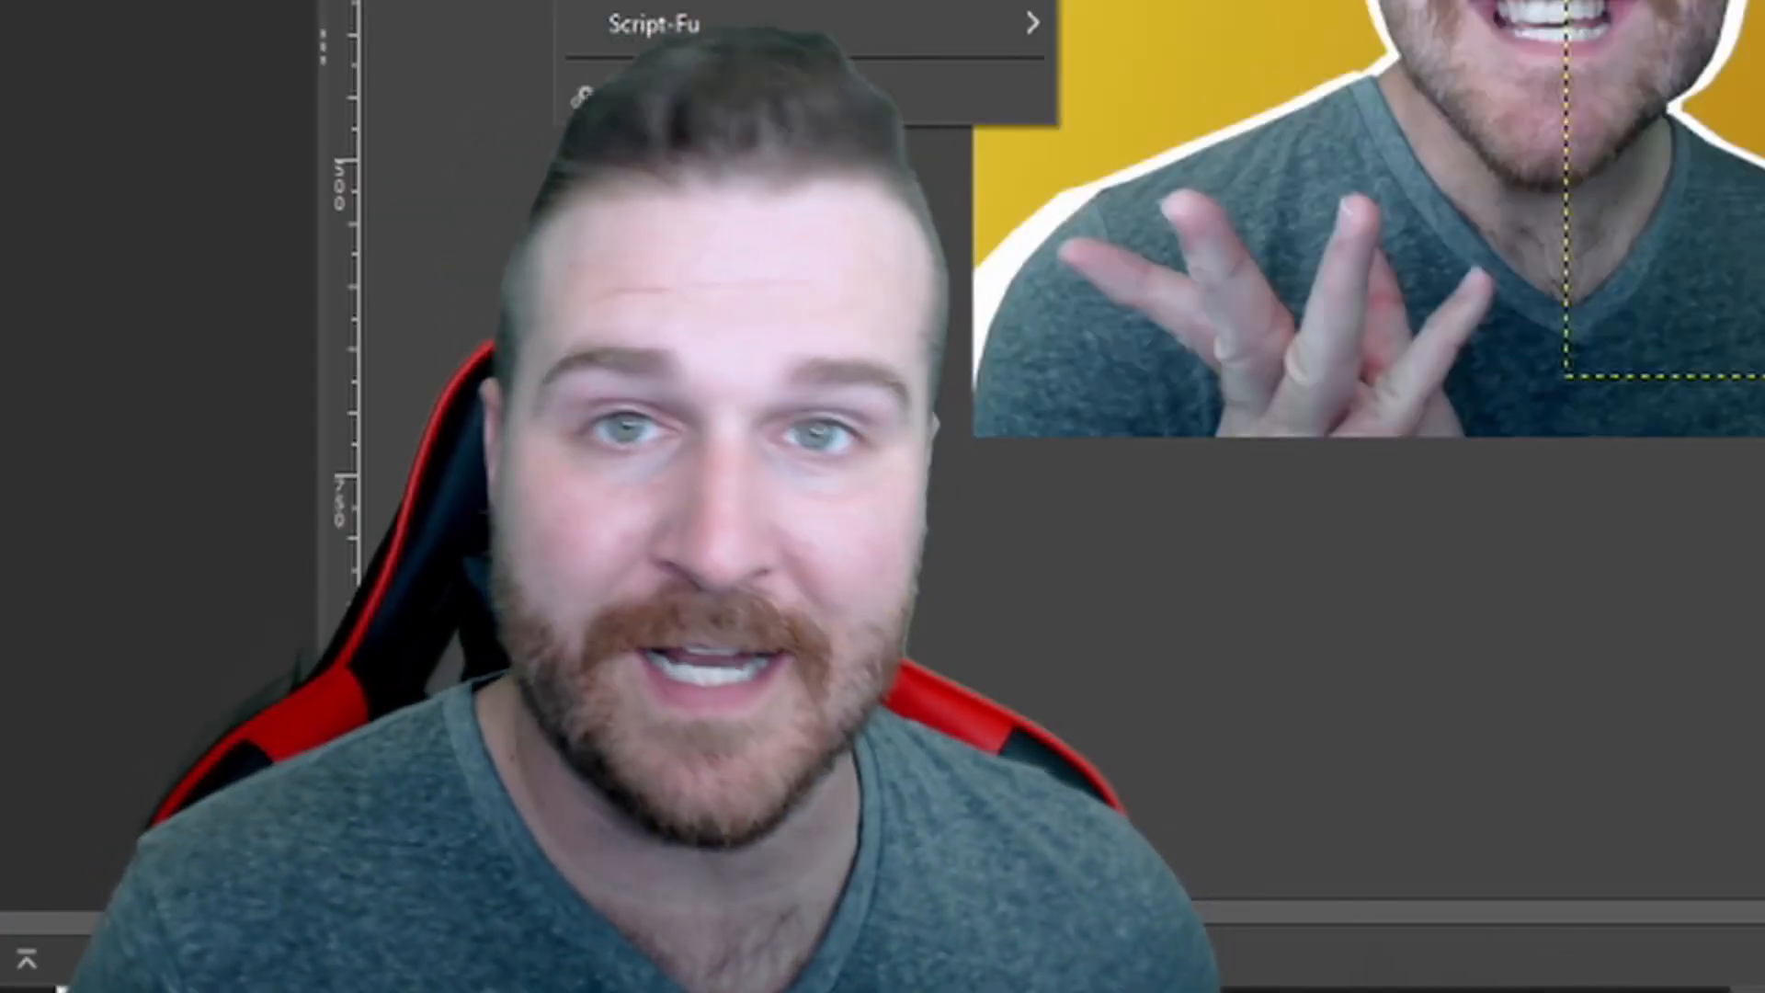
mouse_move(368, 219)
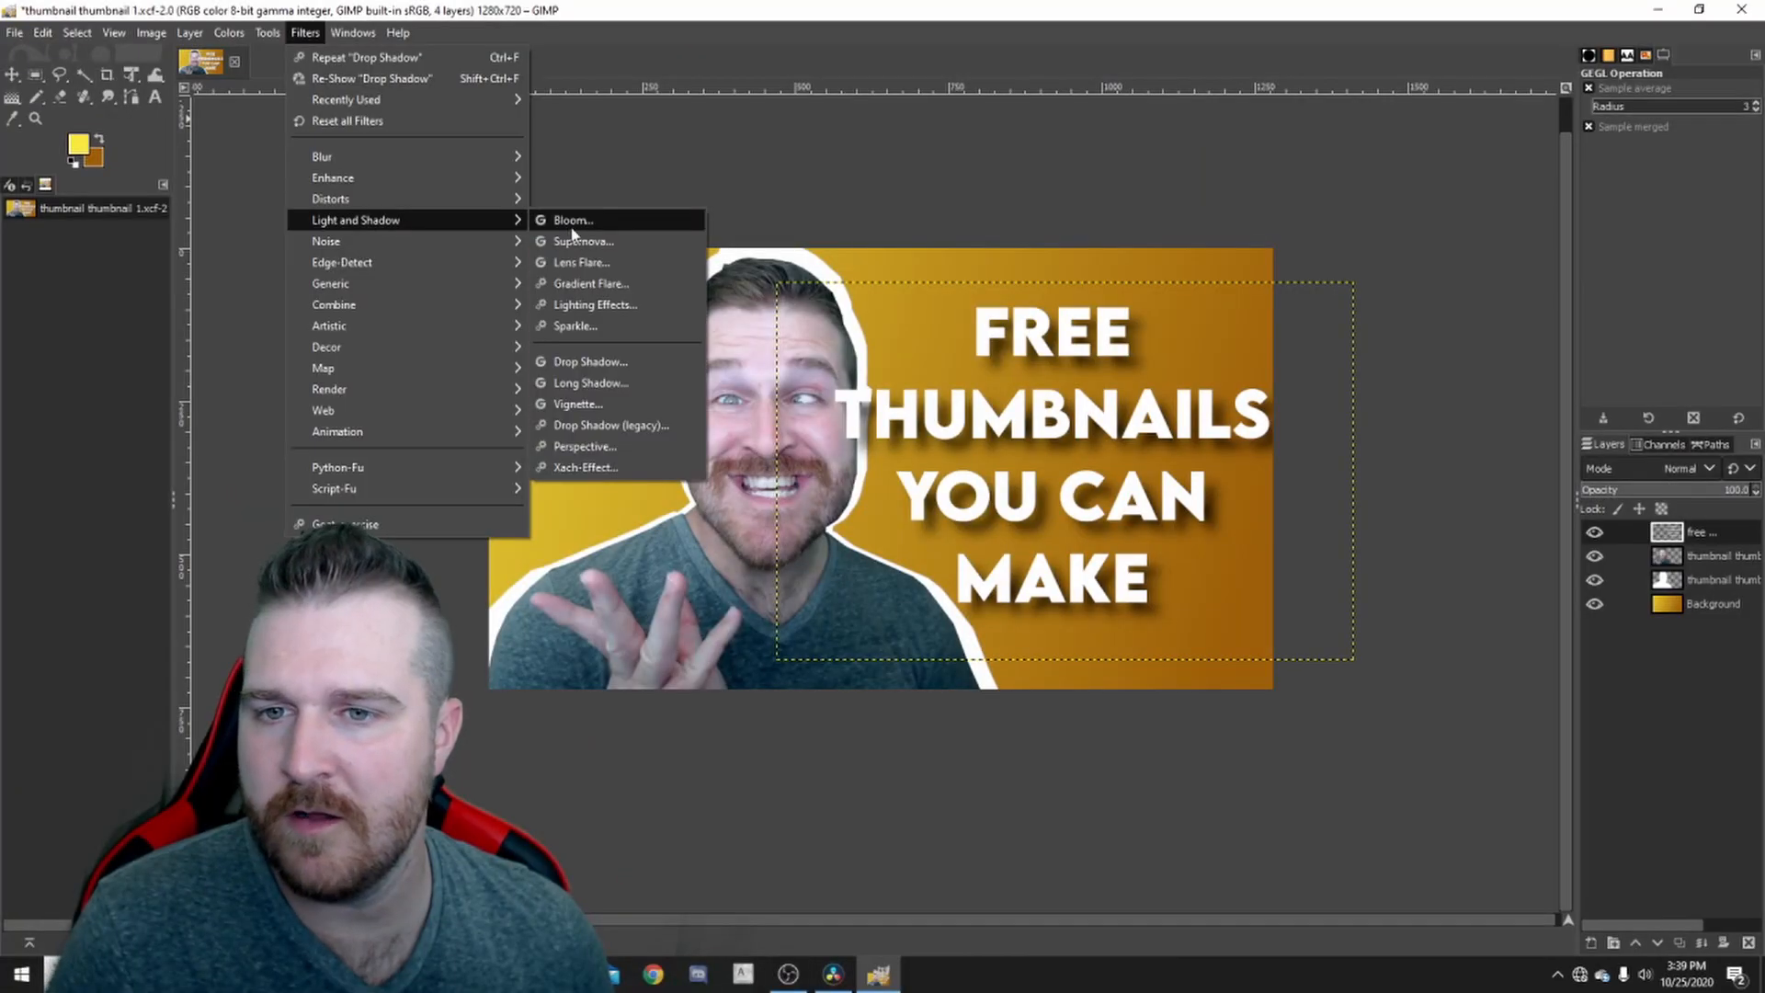
click(593, 383)
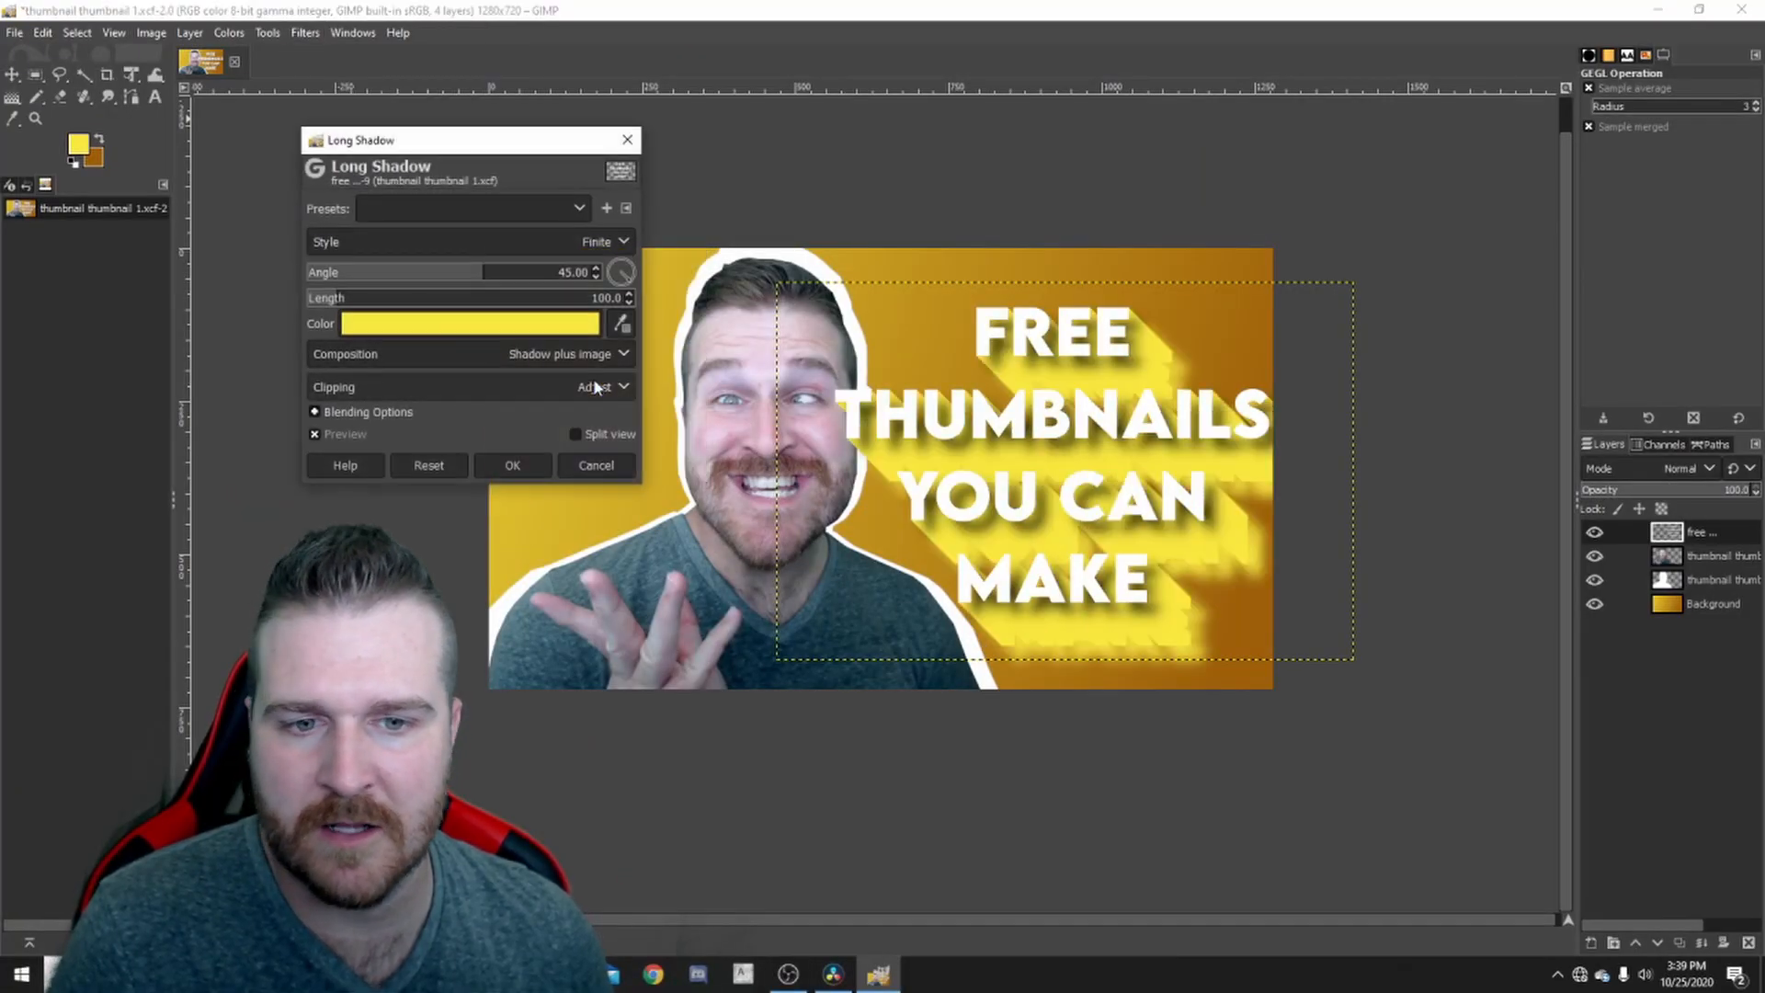
click(433, 322)
mouse_move(346, 329)
mouse_down()
mouse_move(282, 430)
mouse_move(235, 449)
mouse_up()
click(271, 398)
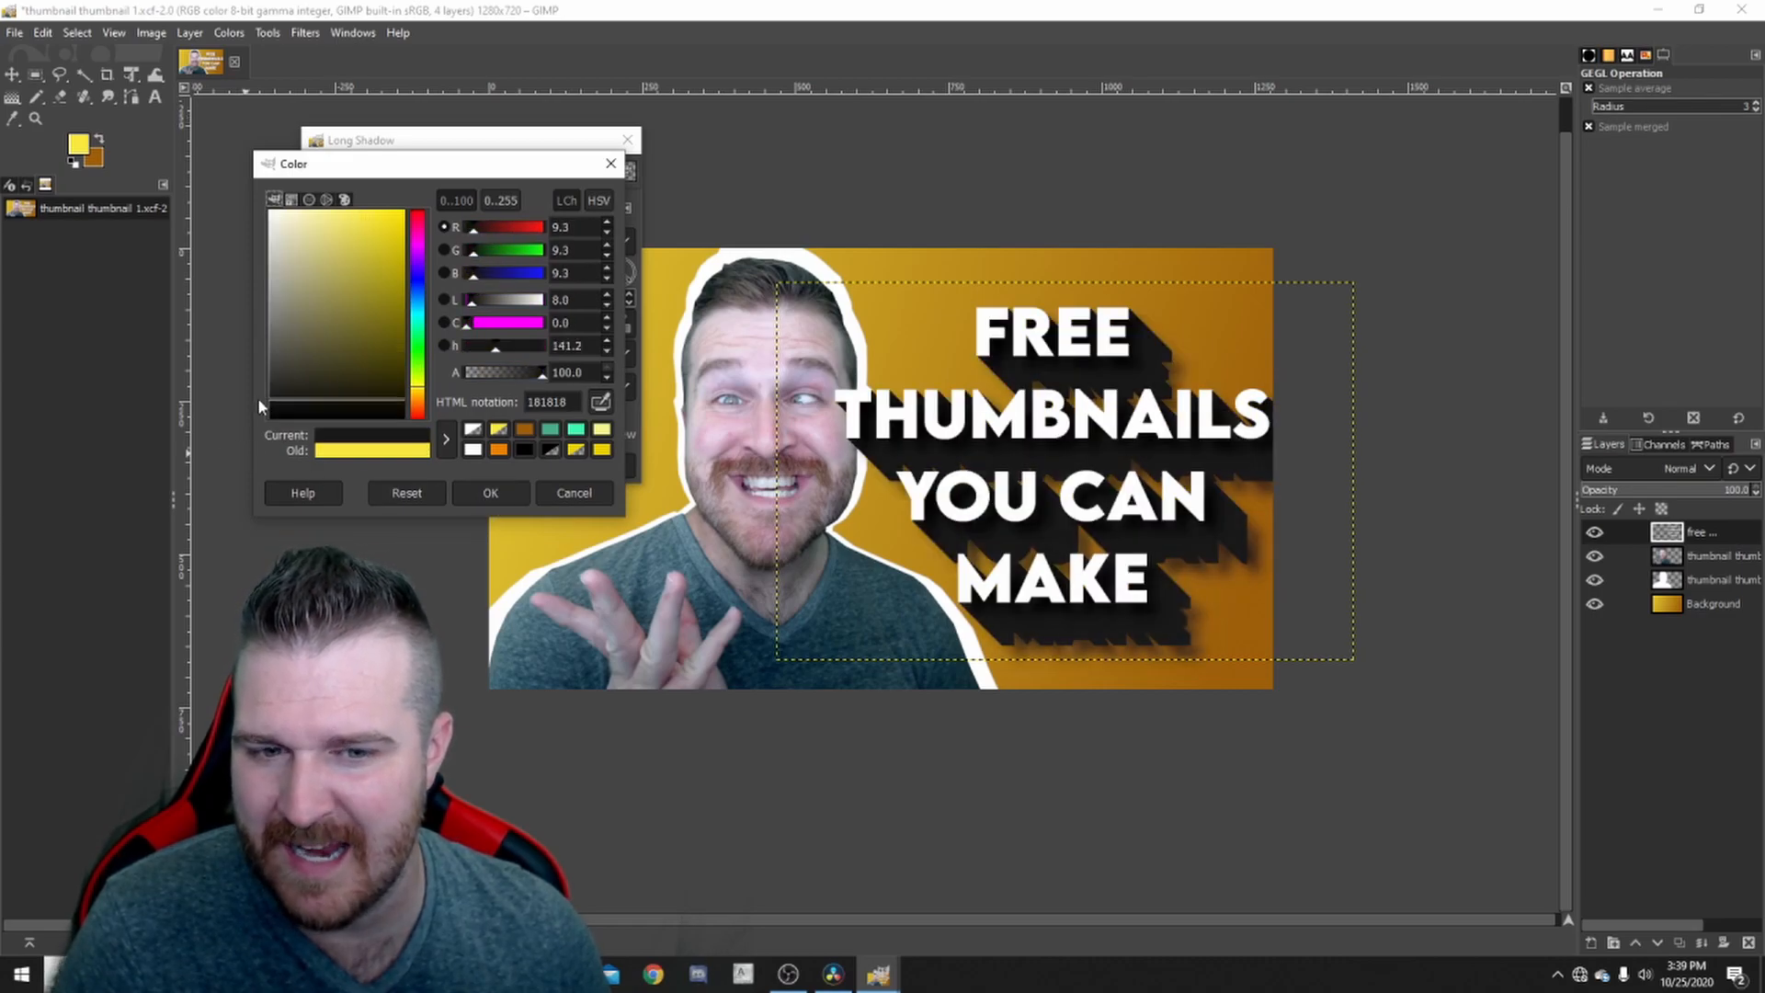
drag(269, 398, 268, 399)
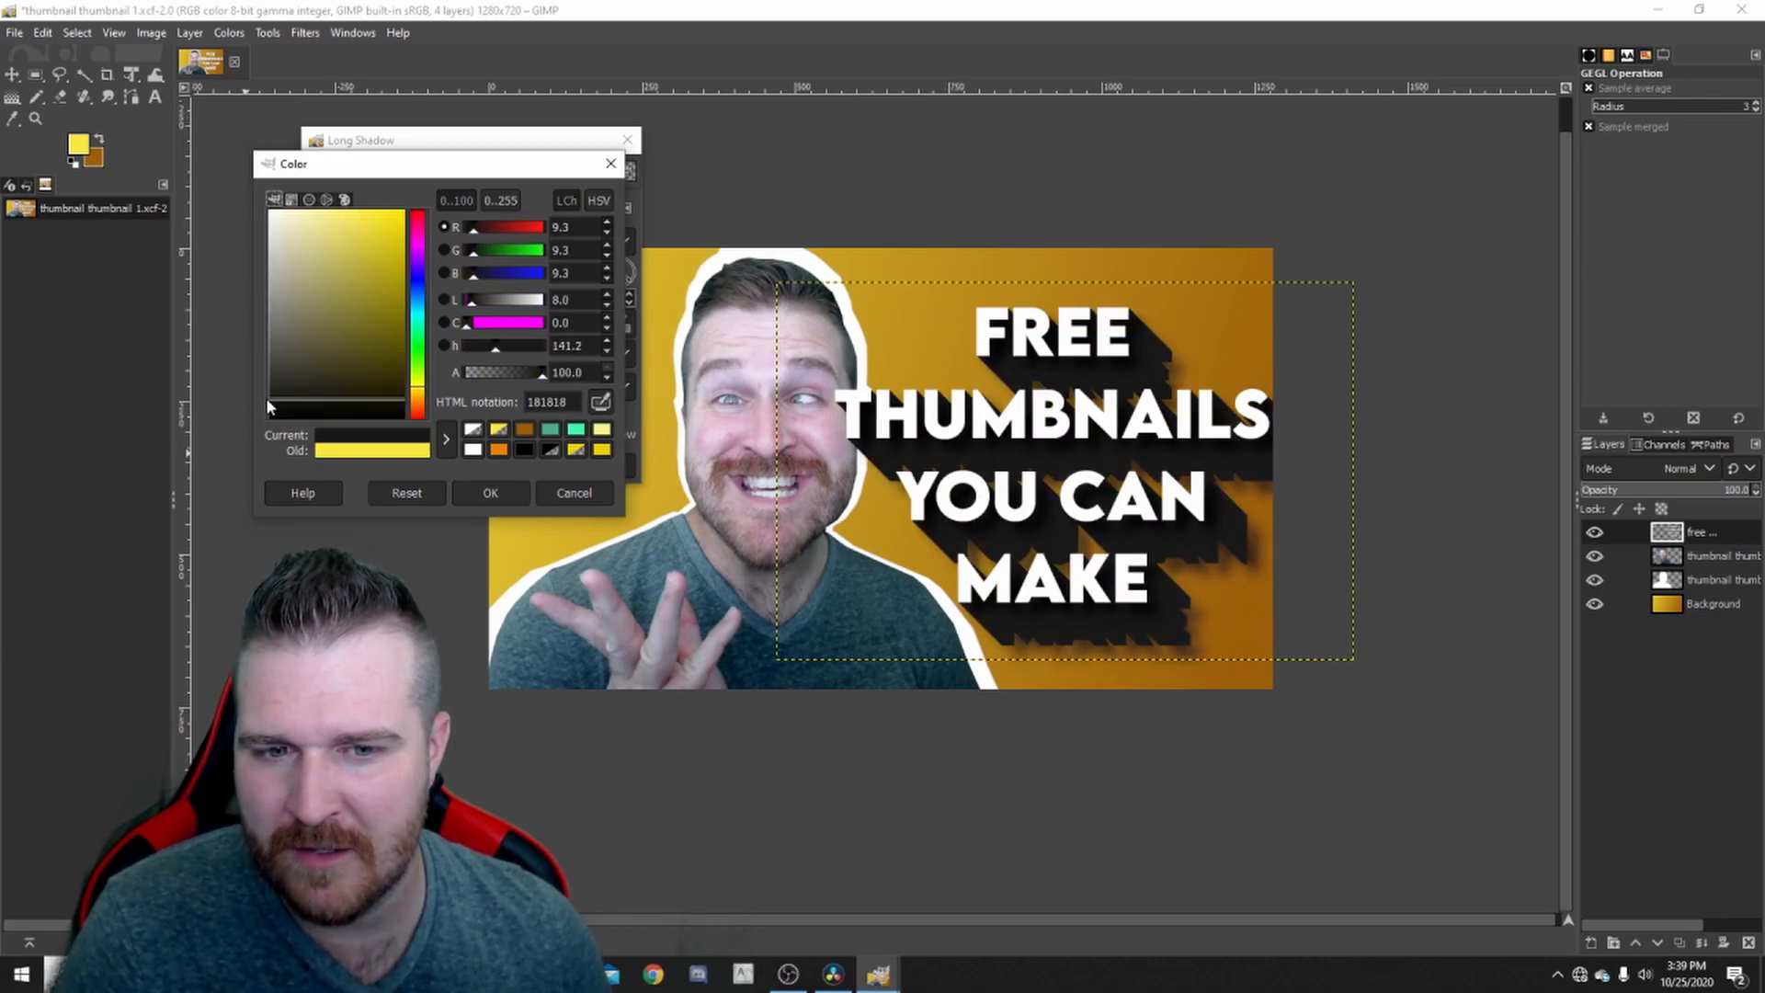
click(490, 493)
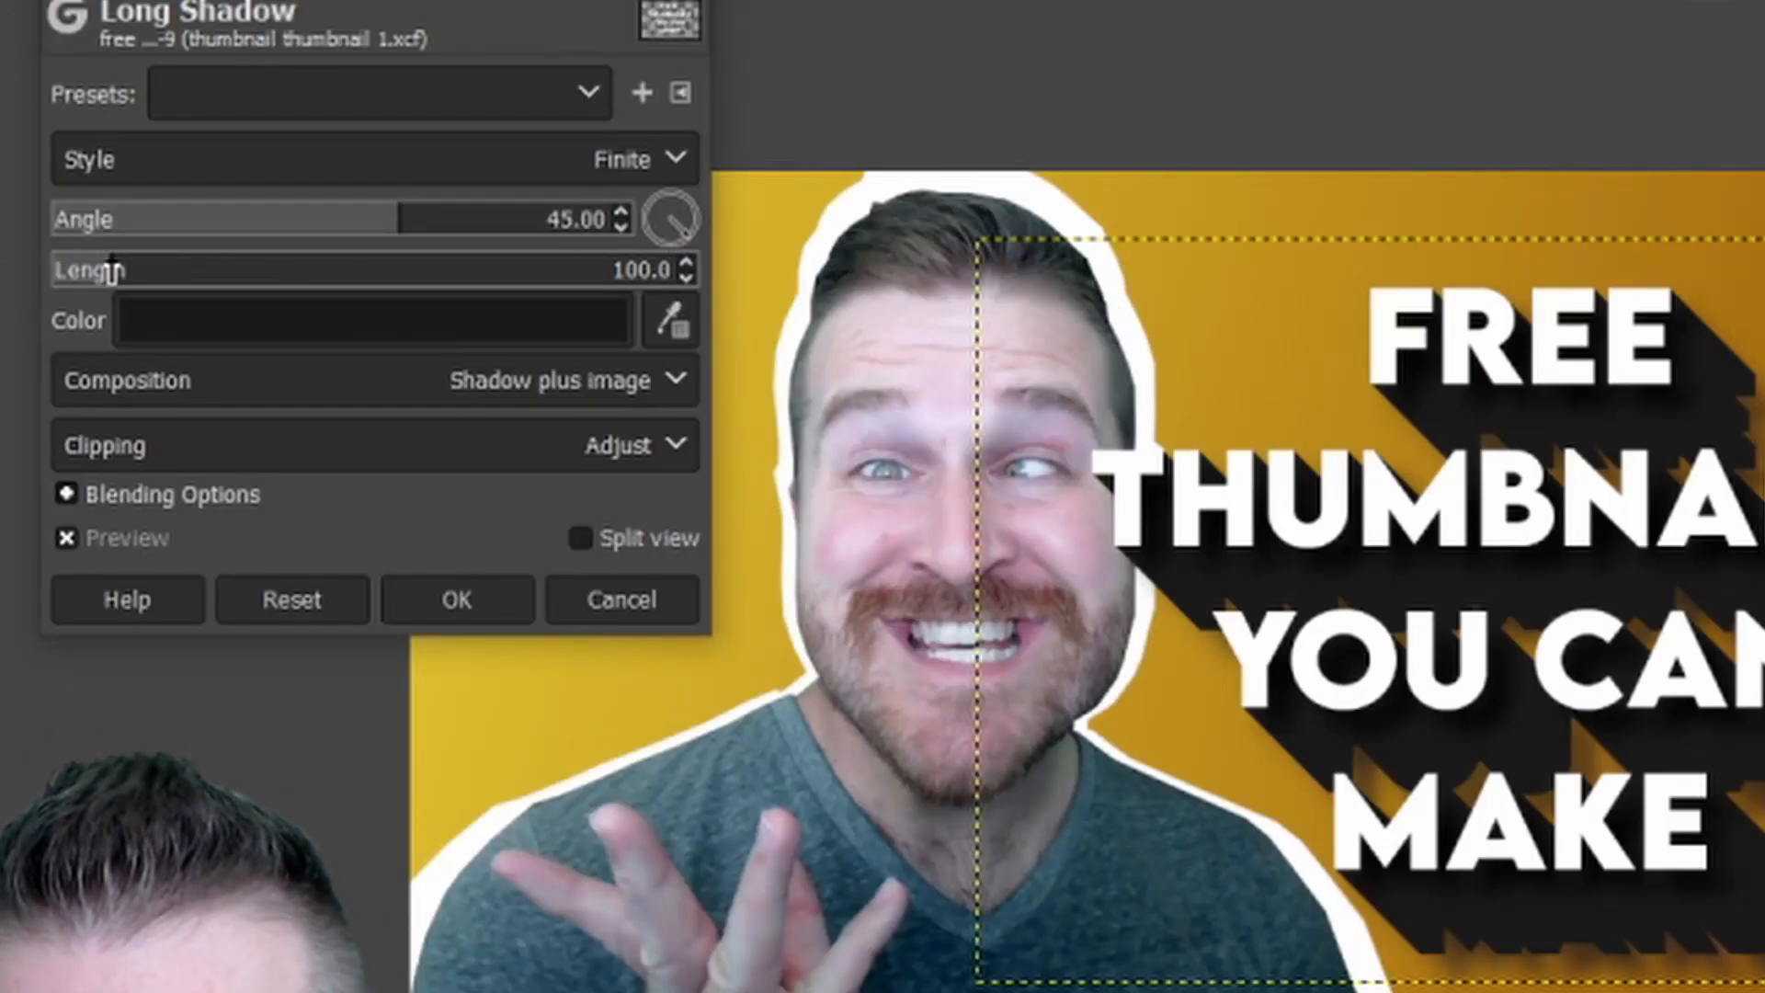
drag(110, 270, 72, 281)
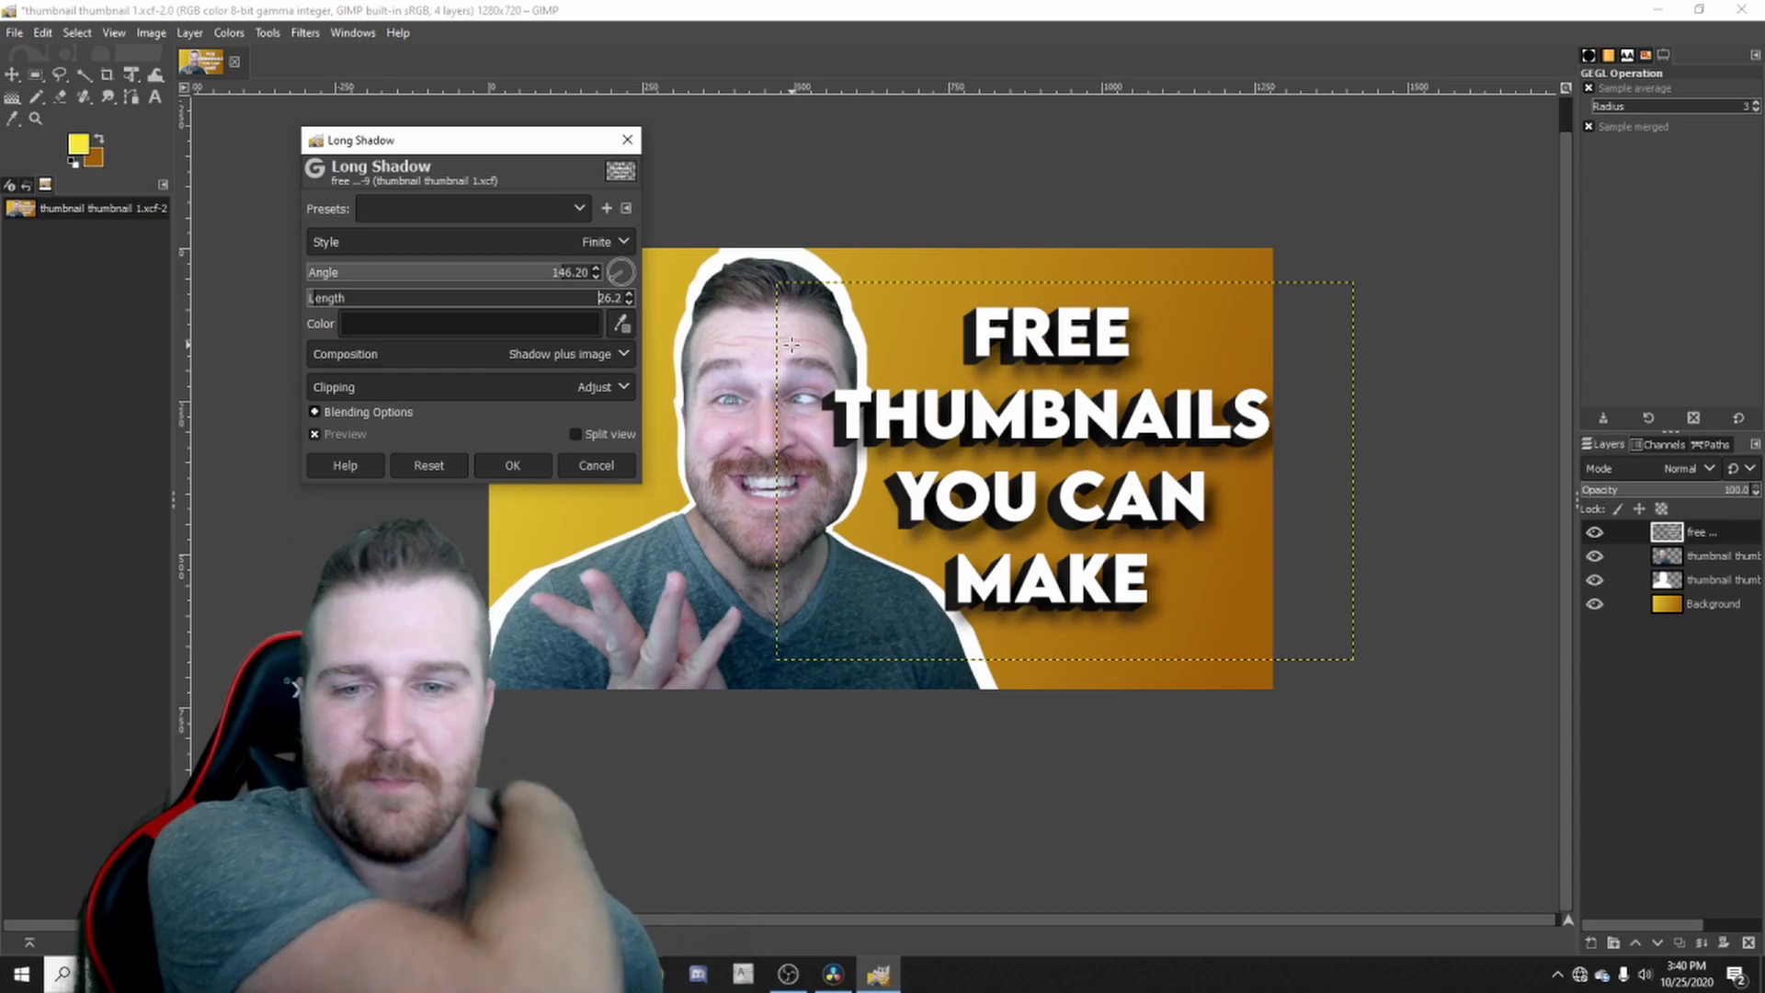
click(512, 459)
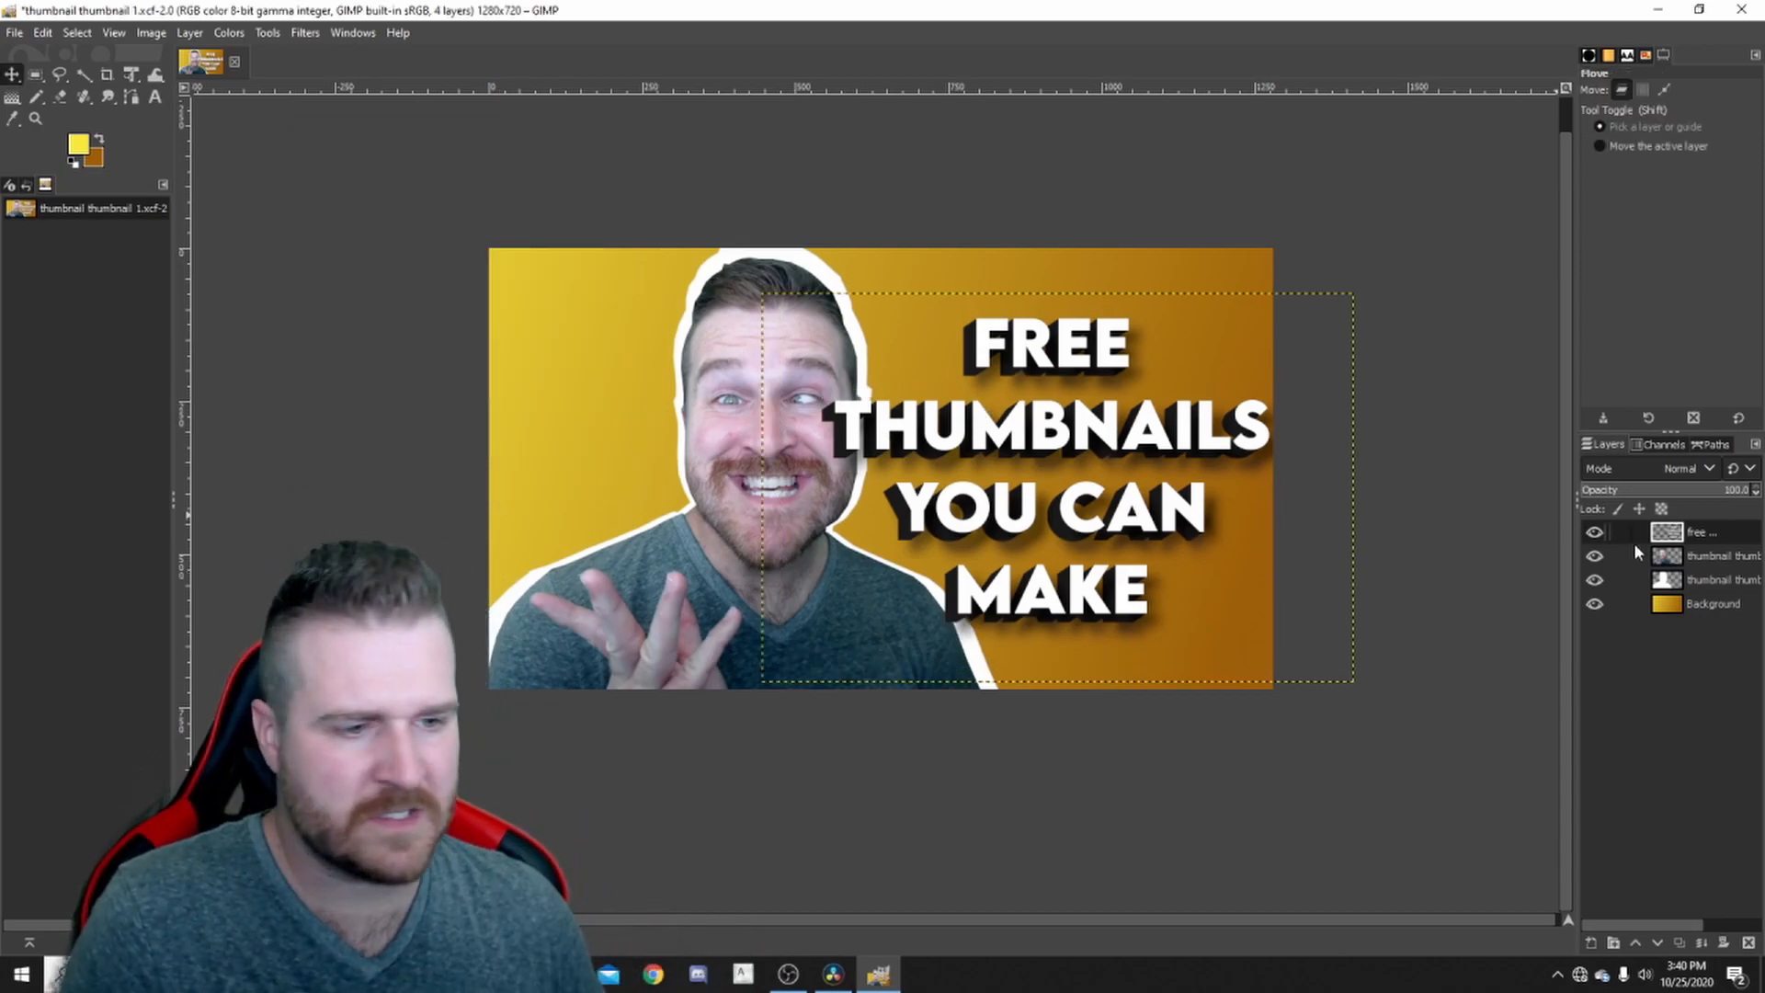
- Shift the man's cutout layer and its white silhouette layer slightly left by the same amount, away from the title
click(1712, 557)
drag(738, 480, 712, 479)
click(860, 483)
drag(860, 482, 834, 482)
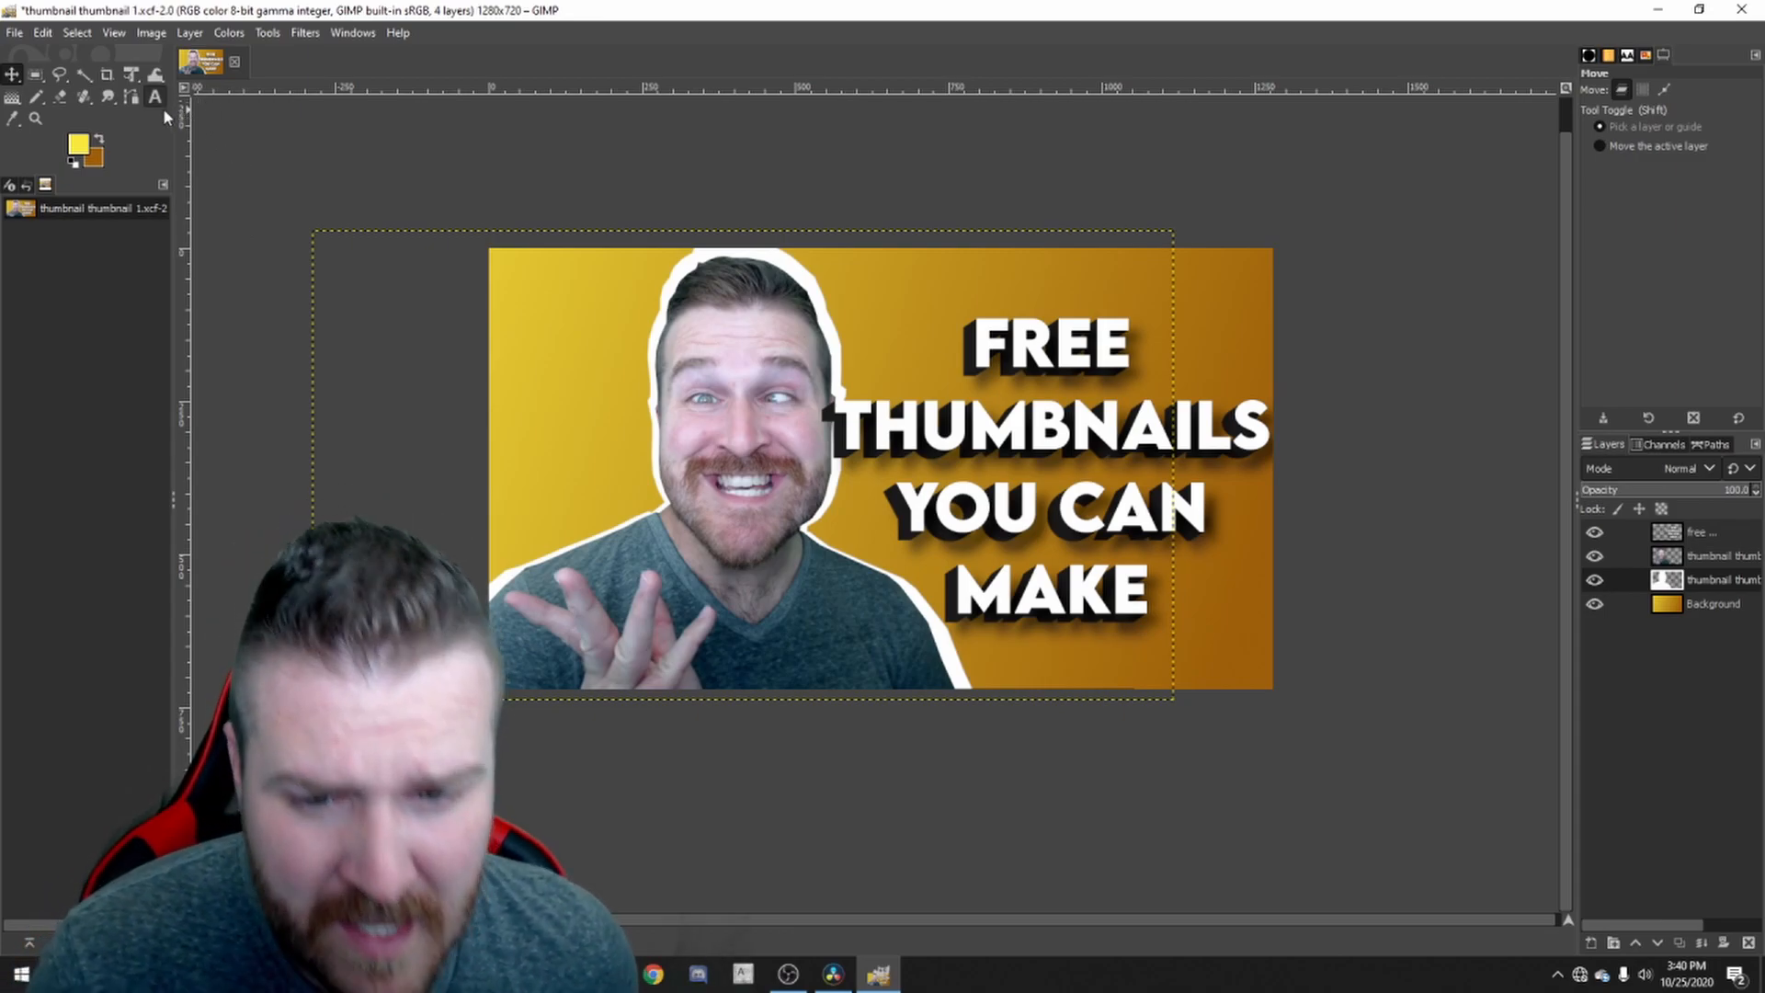
- Open gimp logo.png from Pictures as a layer, scaled to 386 × 386 px and placed in the canvas's upper-right corner
click(143, 35)
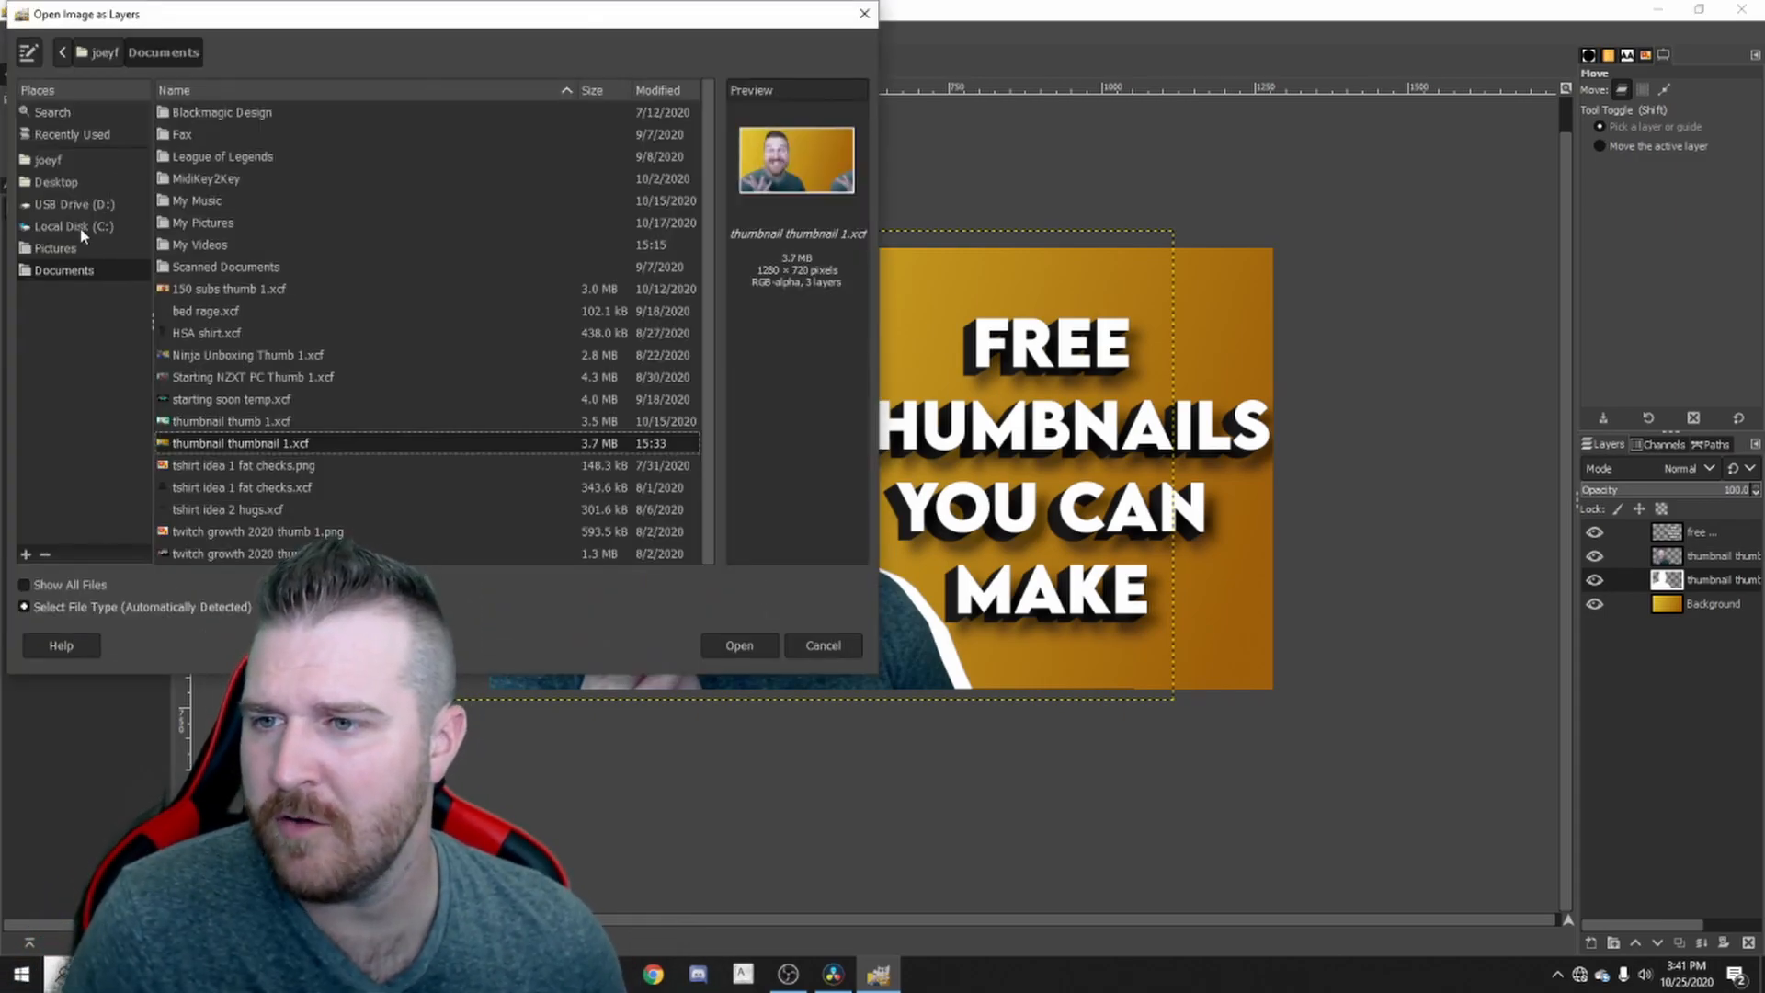
click(76, 250)
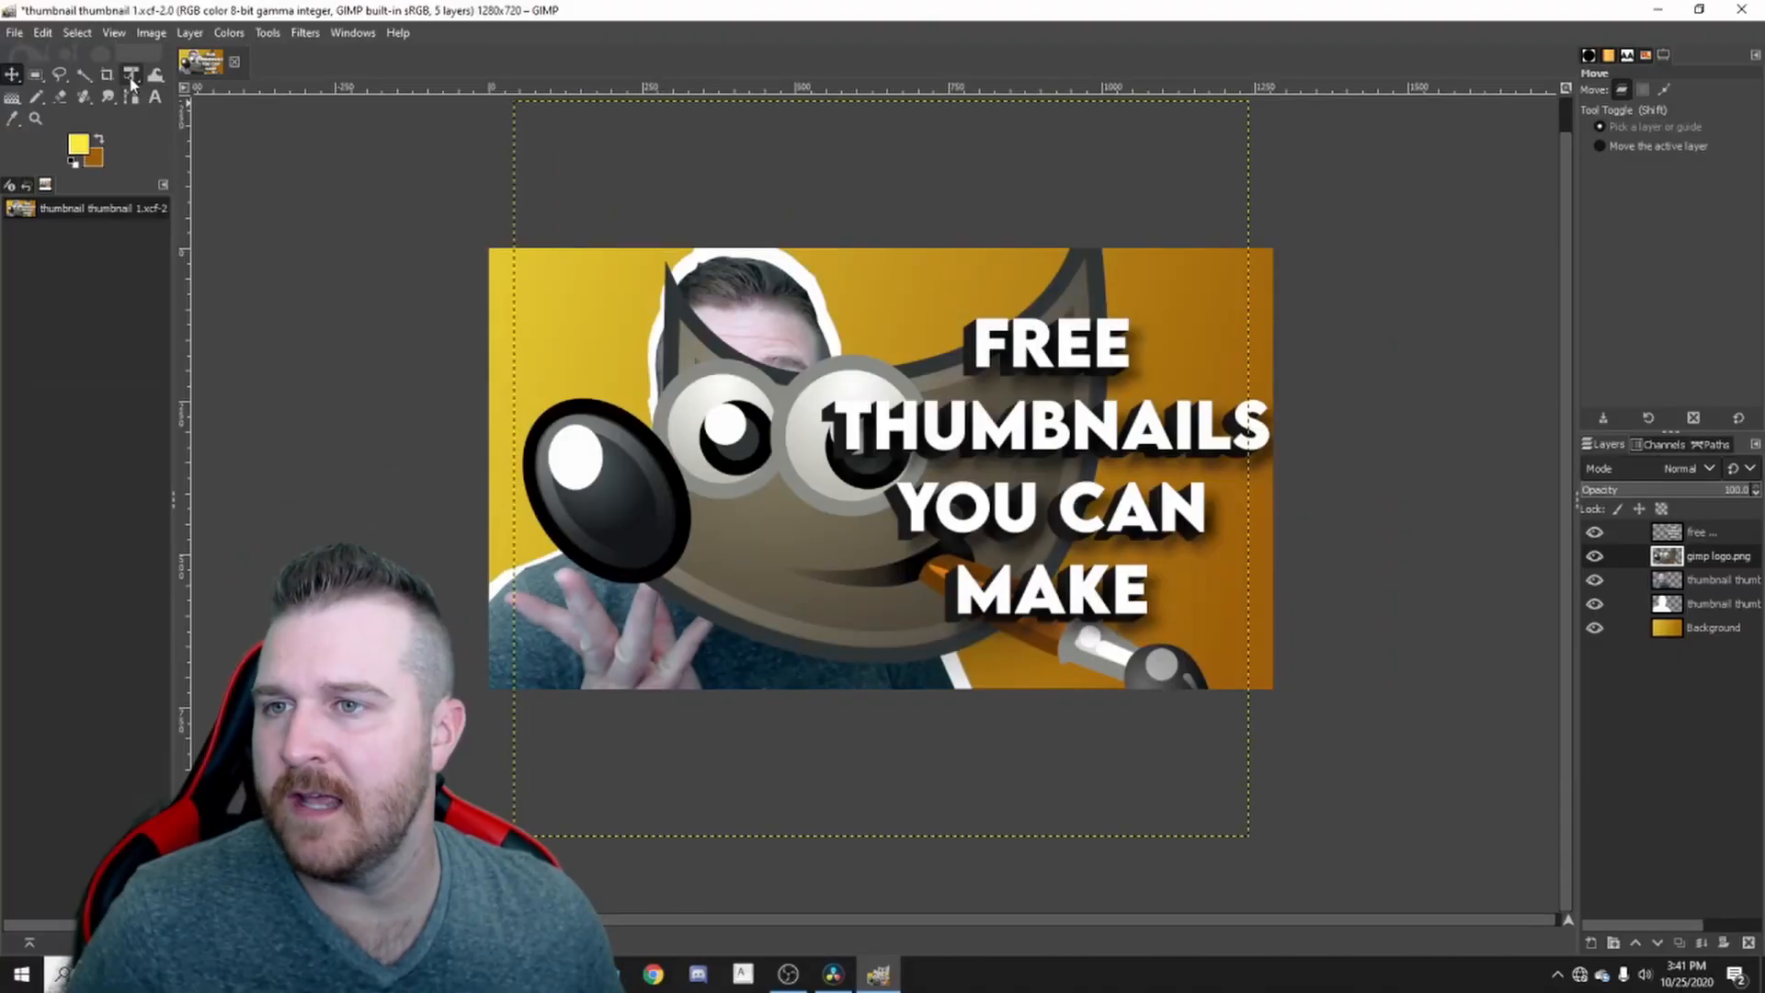
click(128, 82)
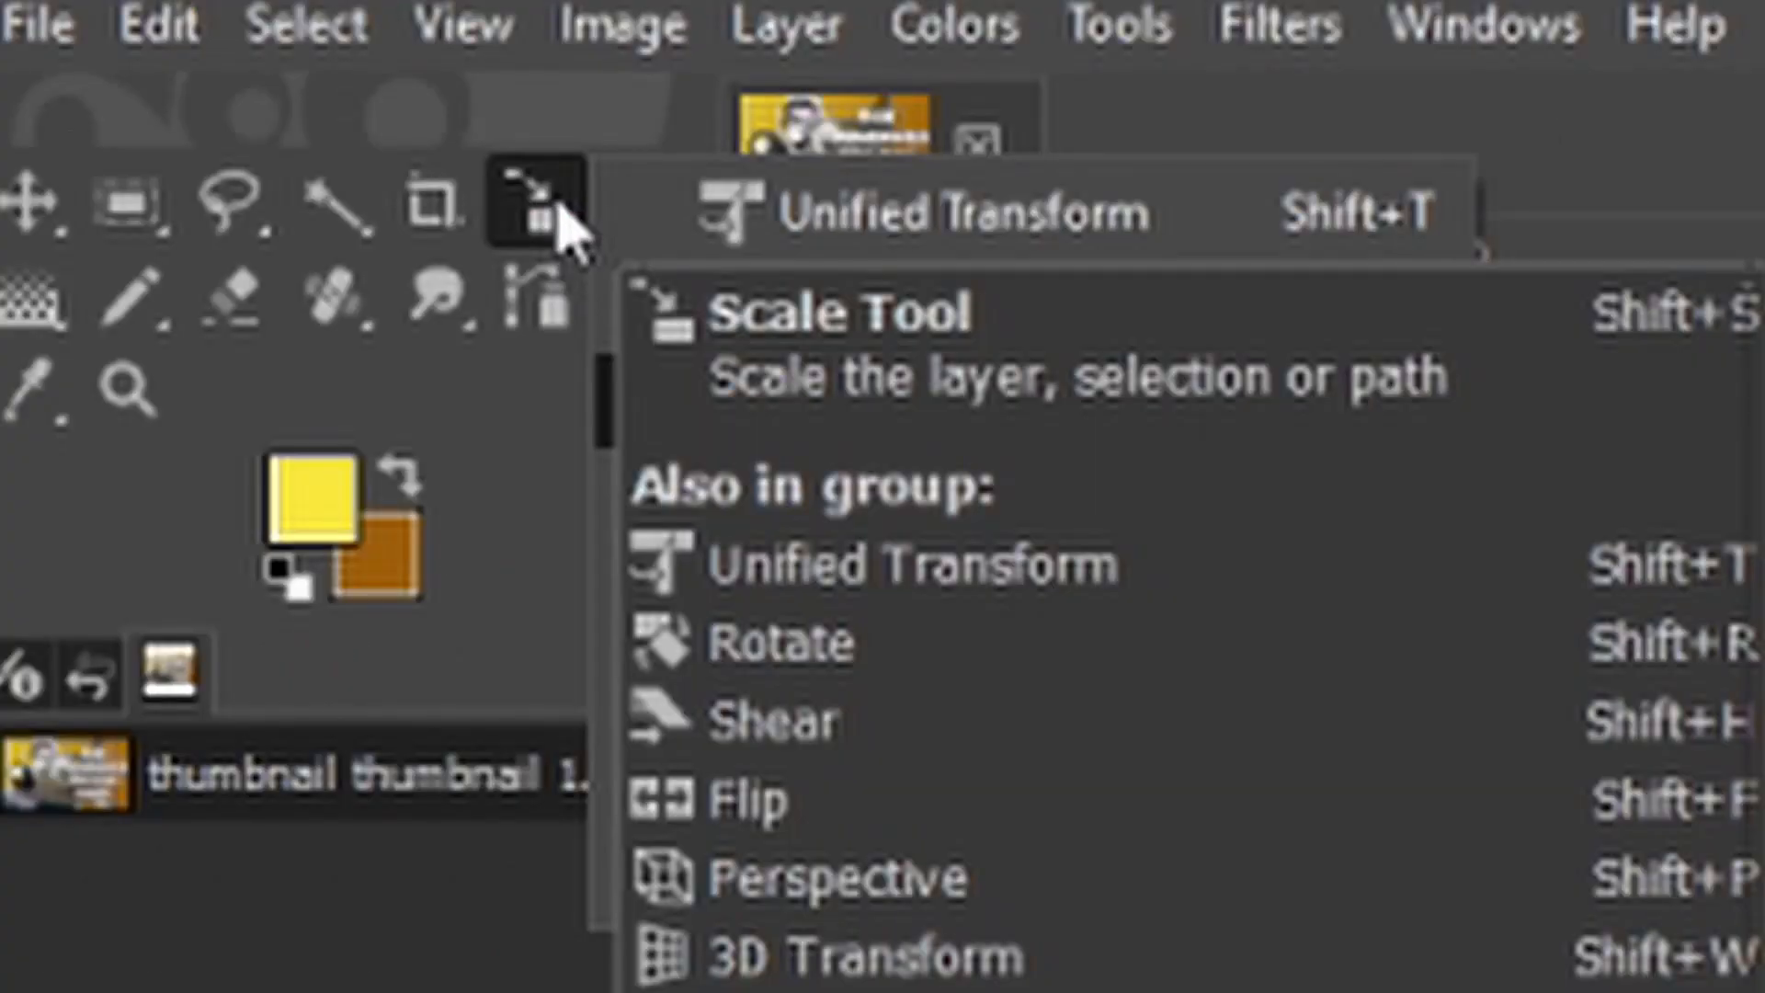
click(552, 224)
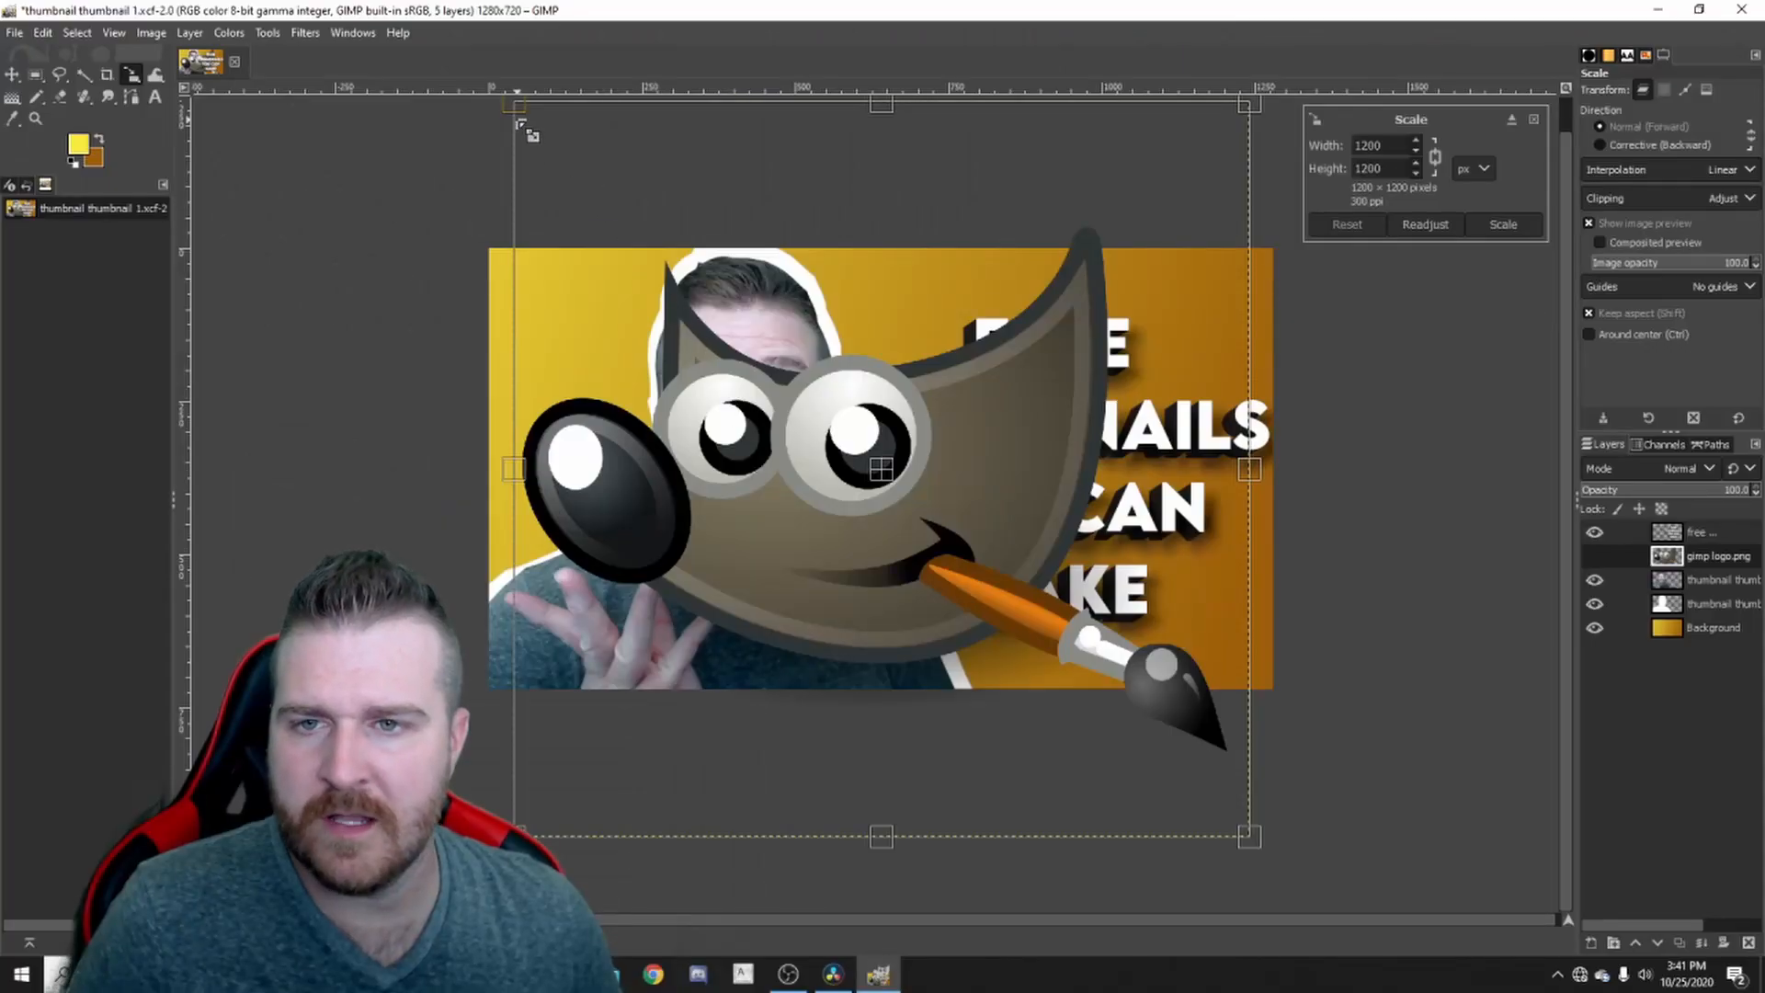
drag(517, 108, 1096, 641)
drag(1131, 718, 1203, 349)
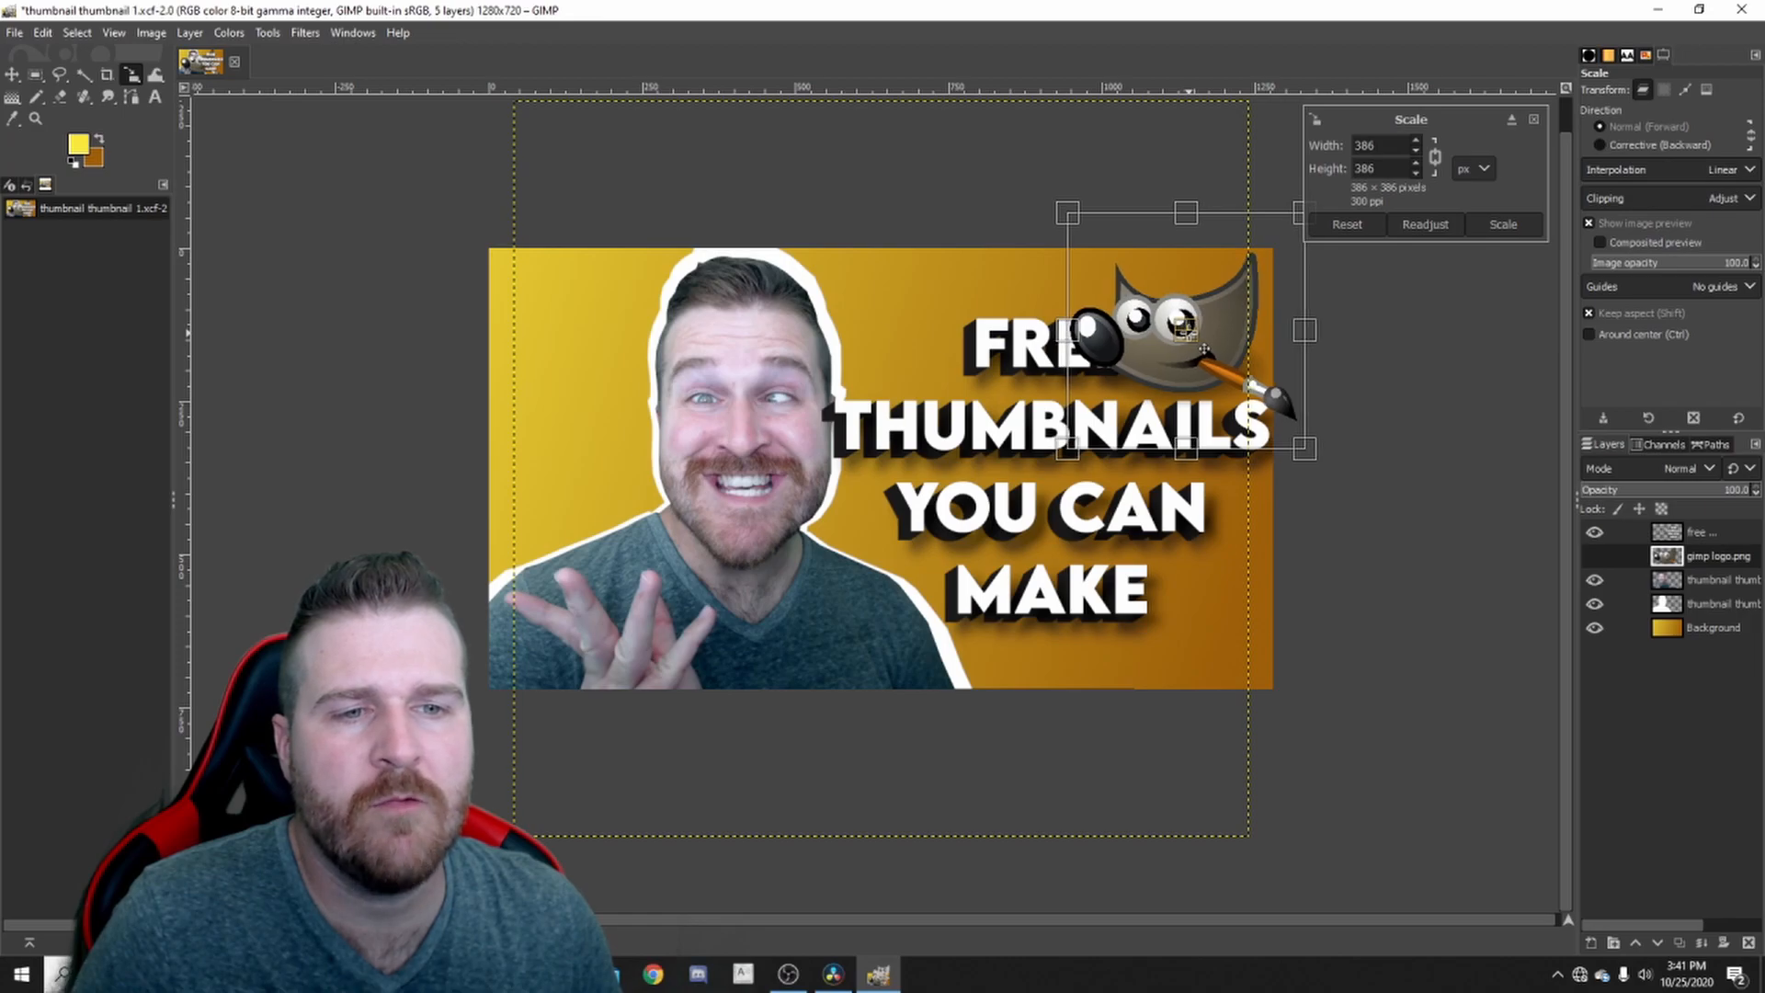
key(Return)
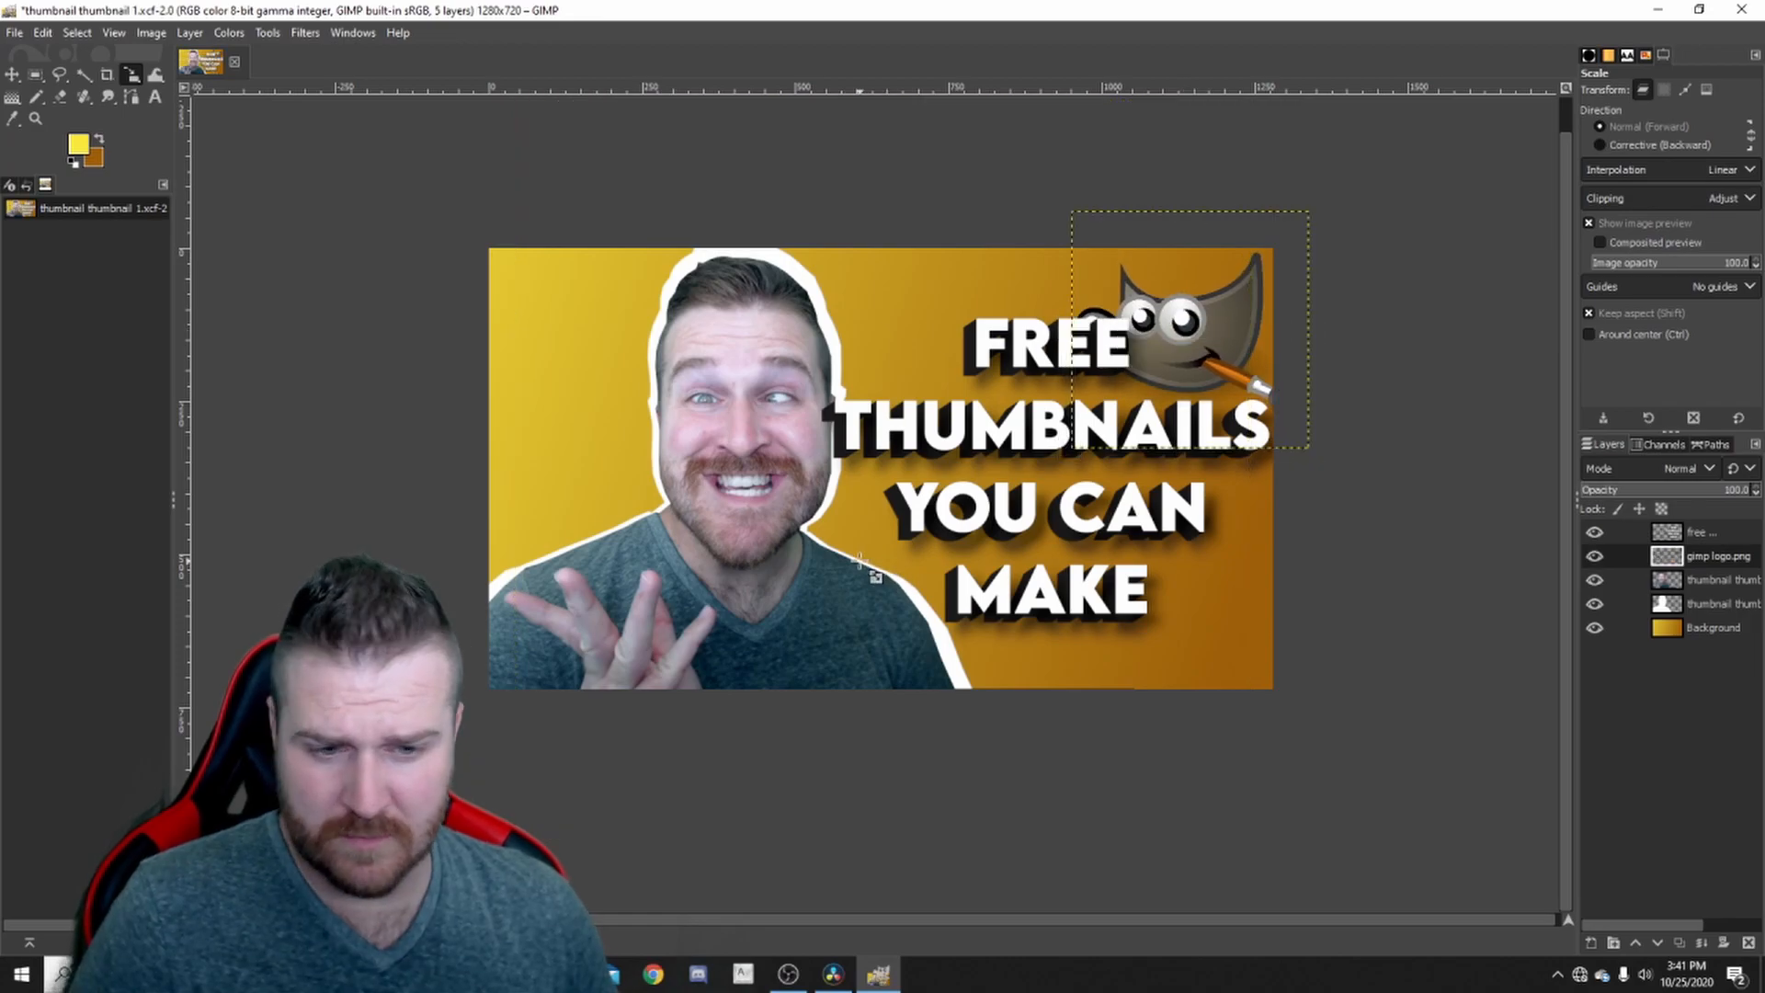
- Move the man with his white border farther left, the title left and down, and the logo slightly left to reduce overlap
key(m)
mouse_move(753, 520)
mouse_down()
mouse_move(710, 520)
mouse_move(738, 523)
mouse_up()
drag(1004, 439, 960, 439)
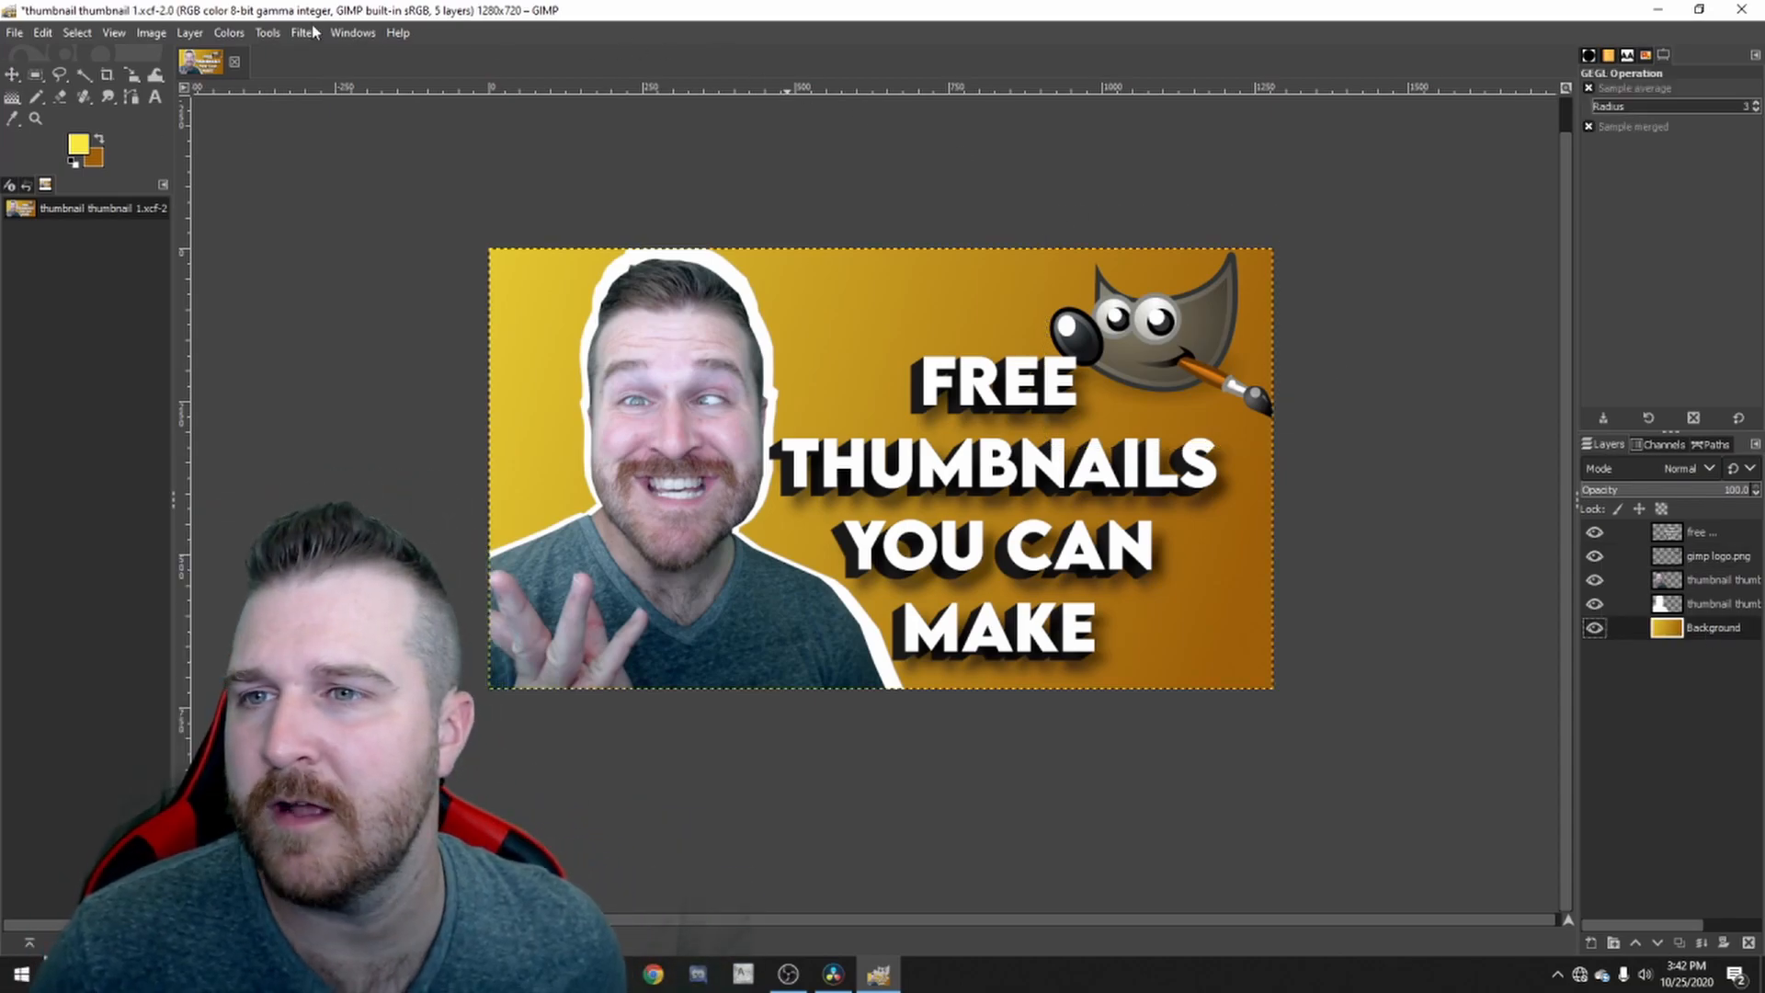
- Apply a white Supernova to the Background layer behind the logo, centered at X 0.834, Y 0.221, with radius 41 and 100 spokes
click(311, 32)
mouse_move(396, 217)
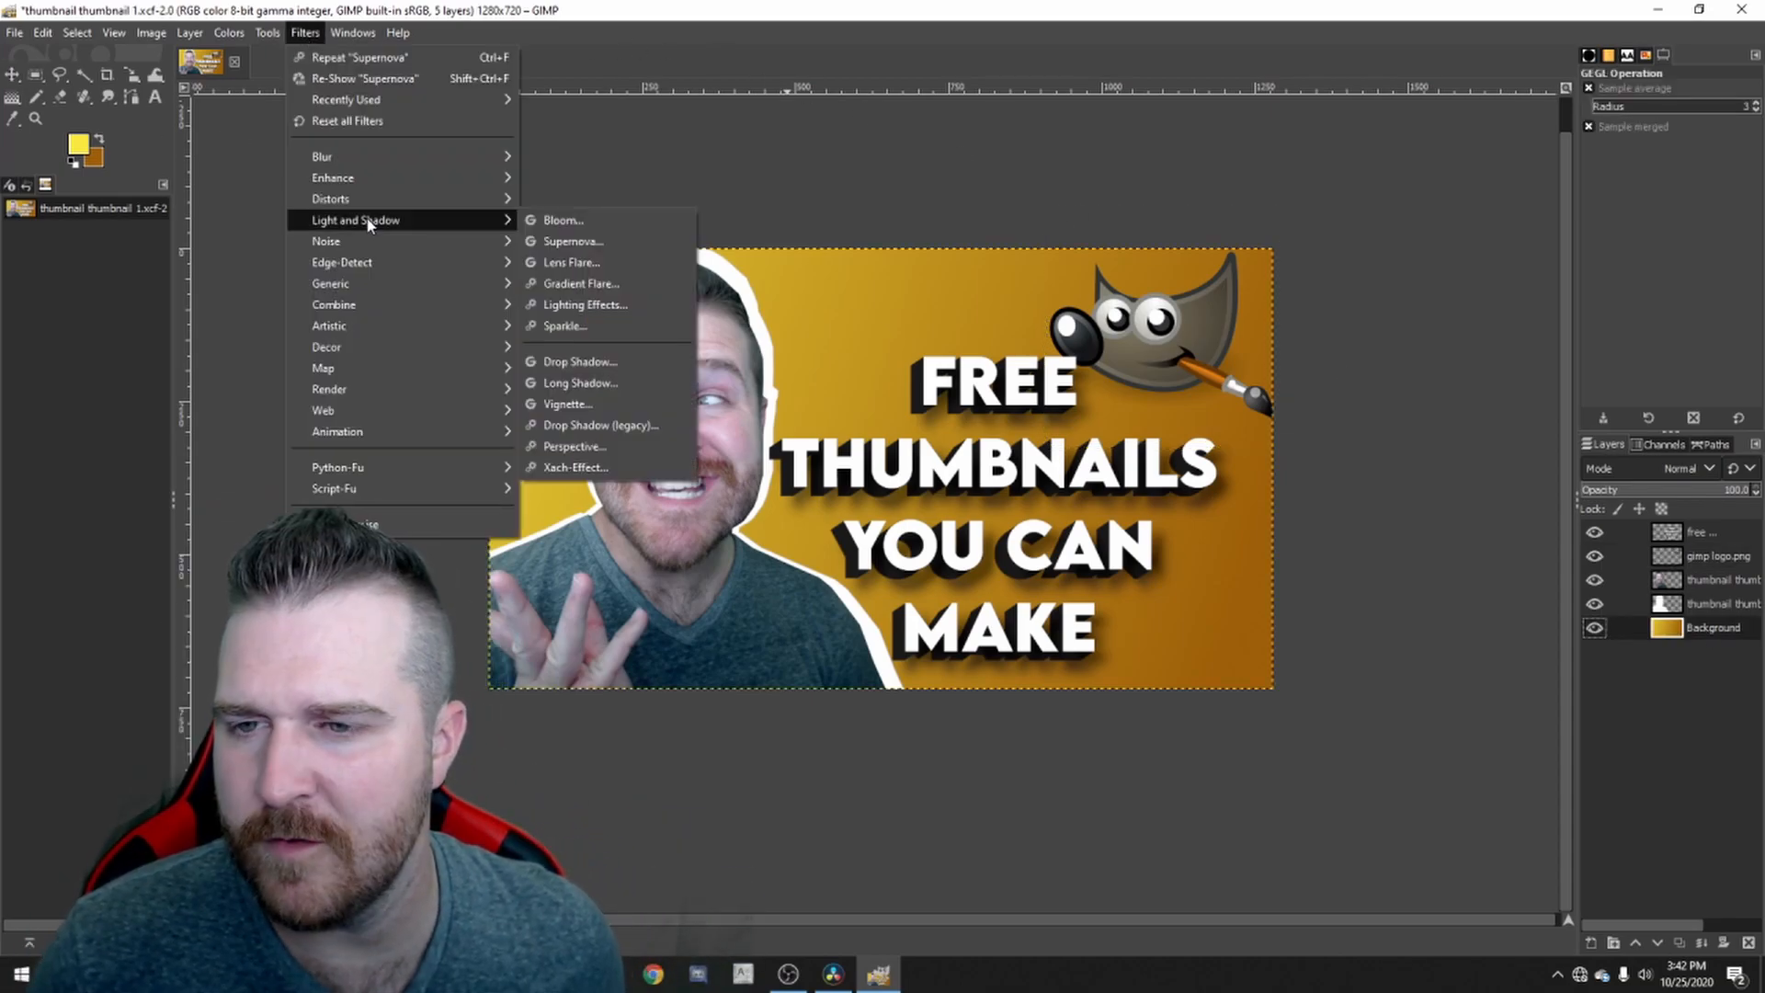
click(590, 240)
click(521, 348)
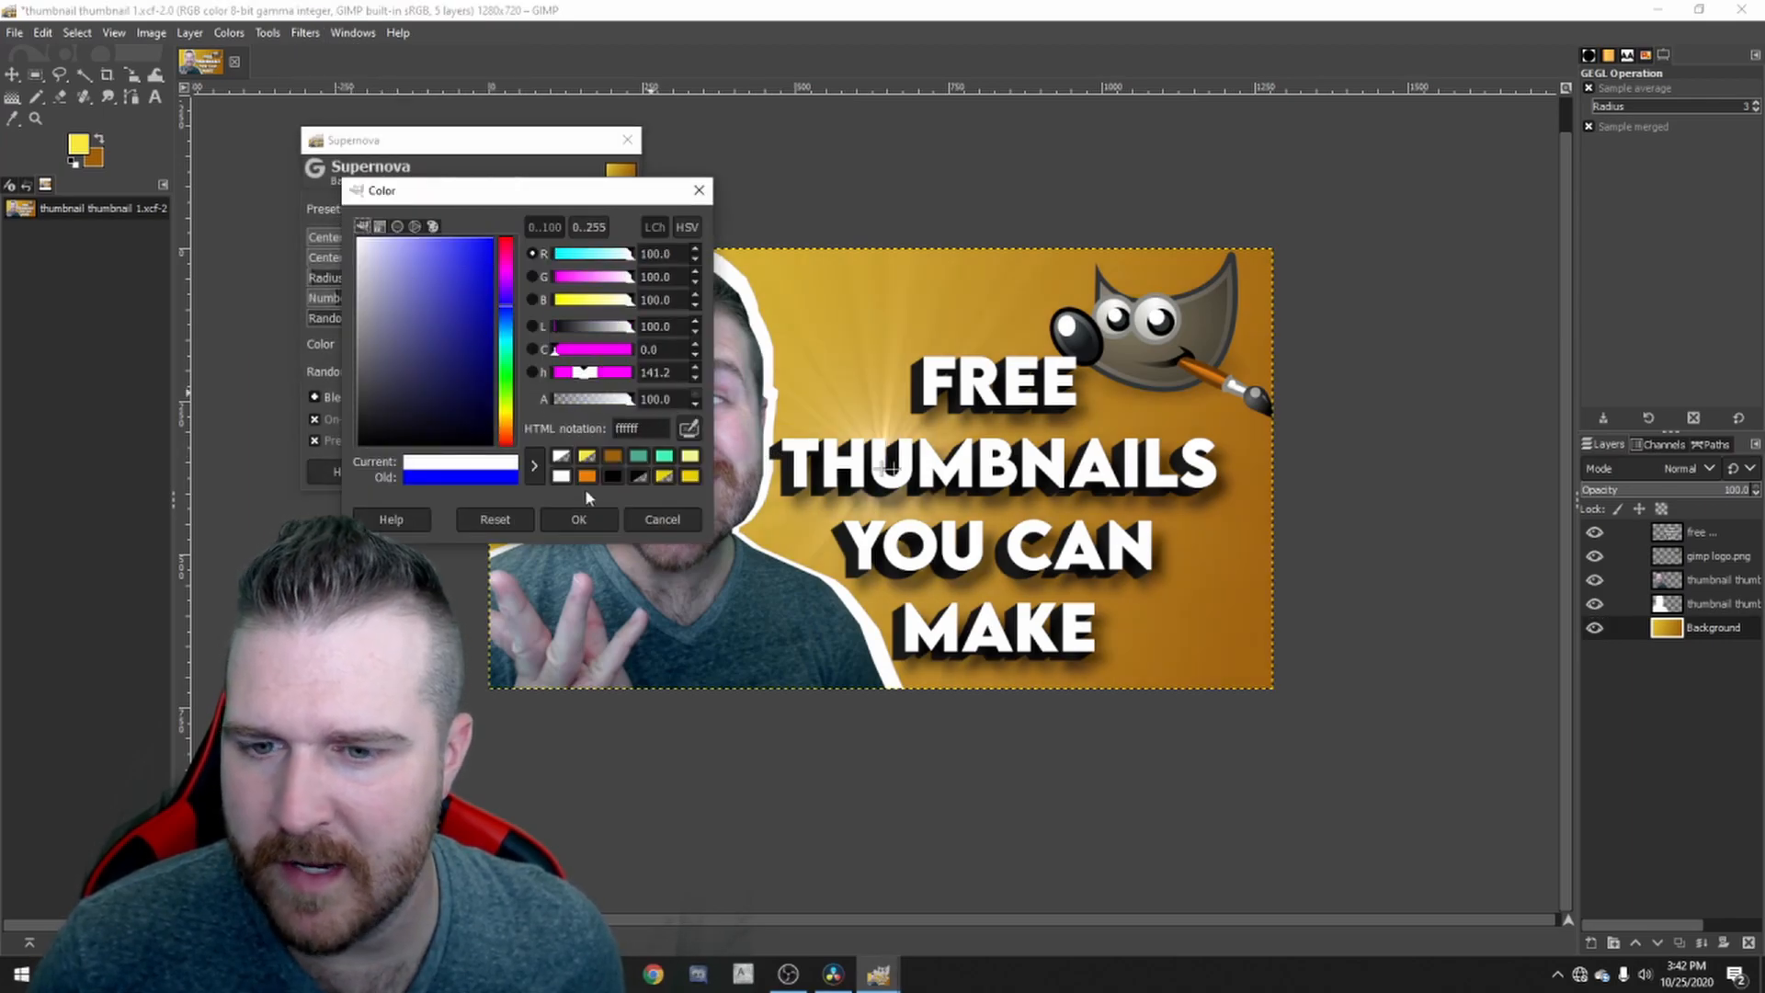
click(583, 516)
drag(894, 469, 1149, 345)
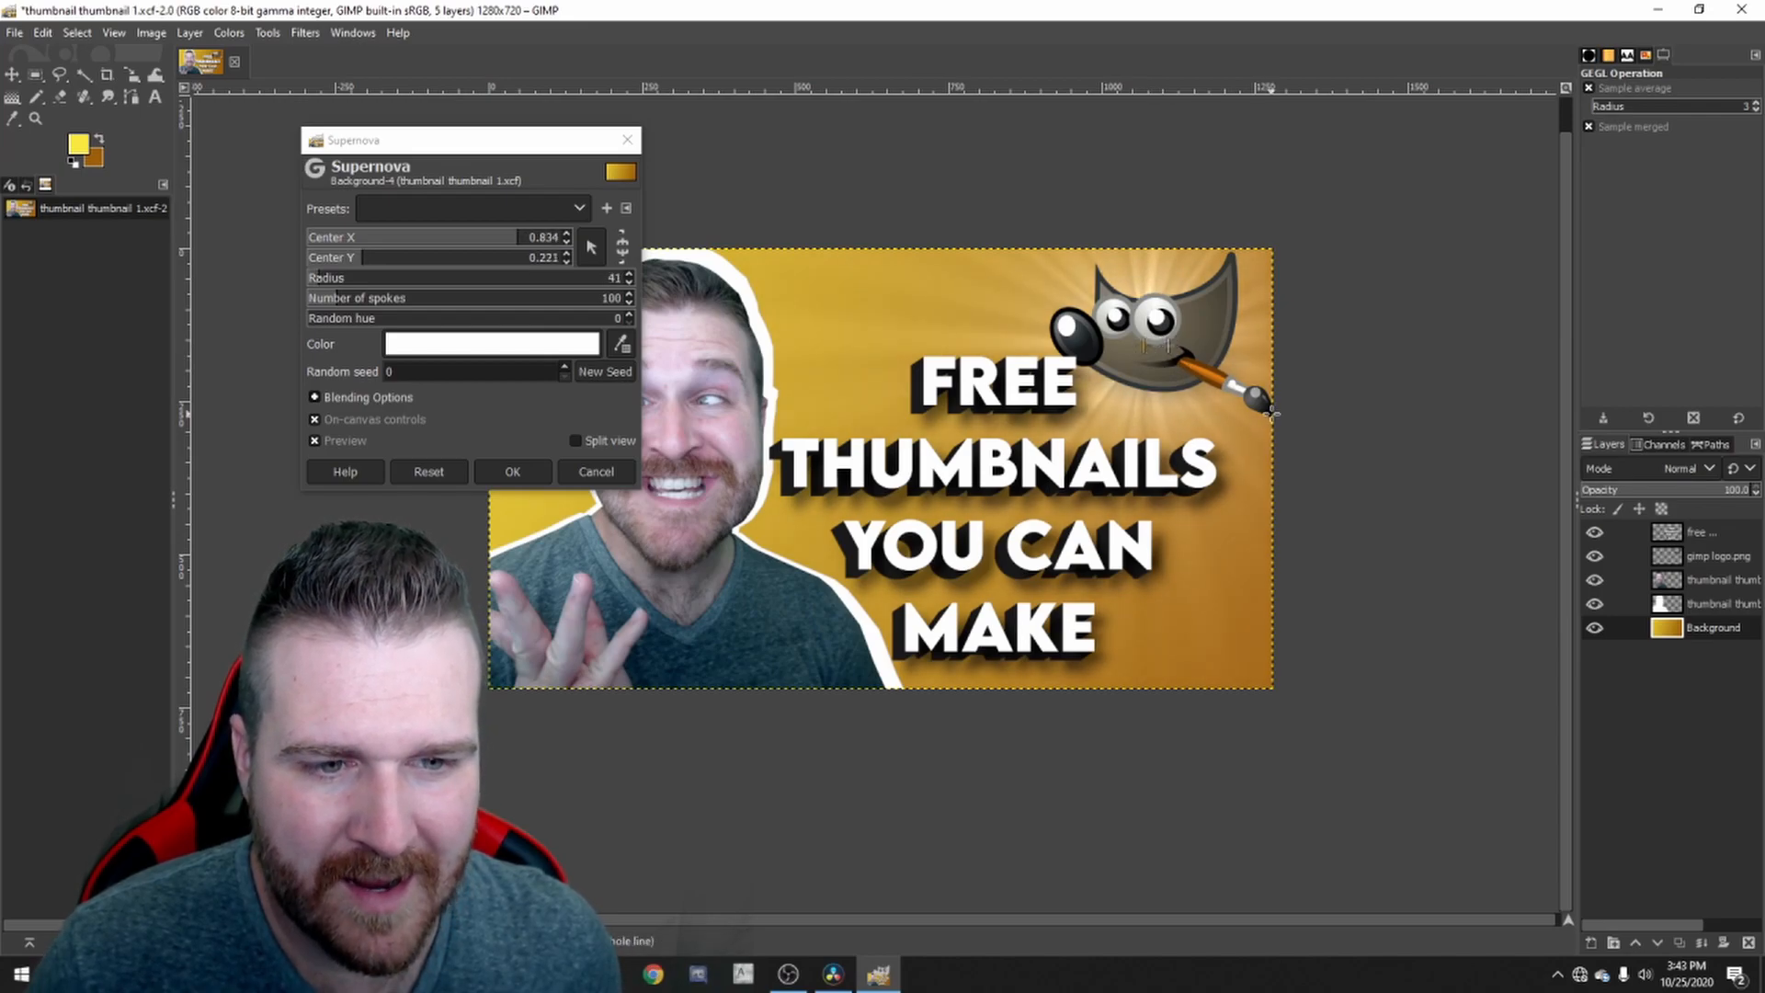
click(513, 471)
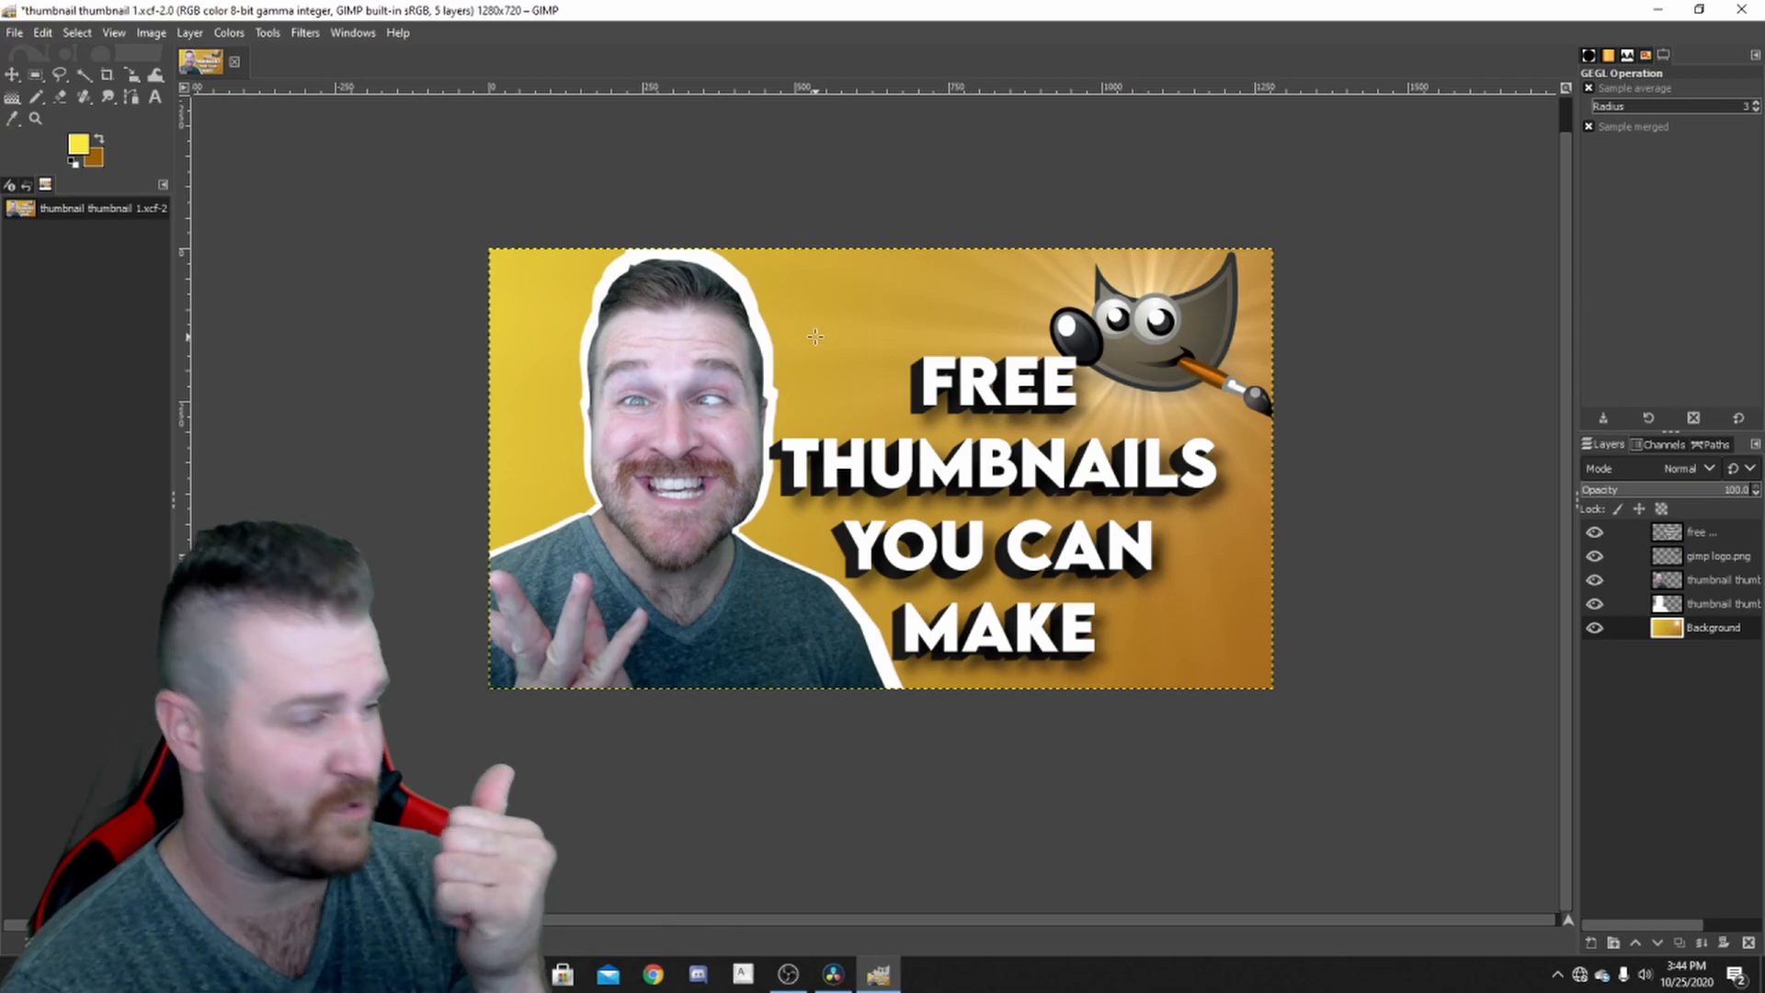
- Save the project and export it as thumbnail thumbnail 1.png to the Pictures folder with PNG compression level 9
key(ctrl+s)
click(15, 32)
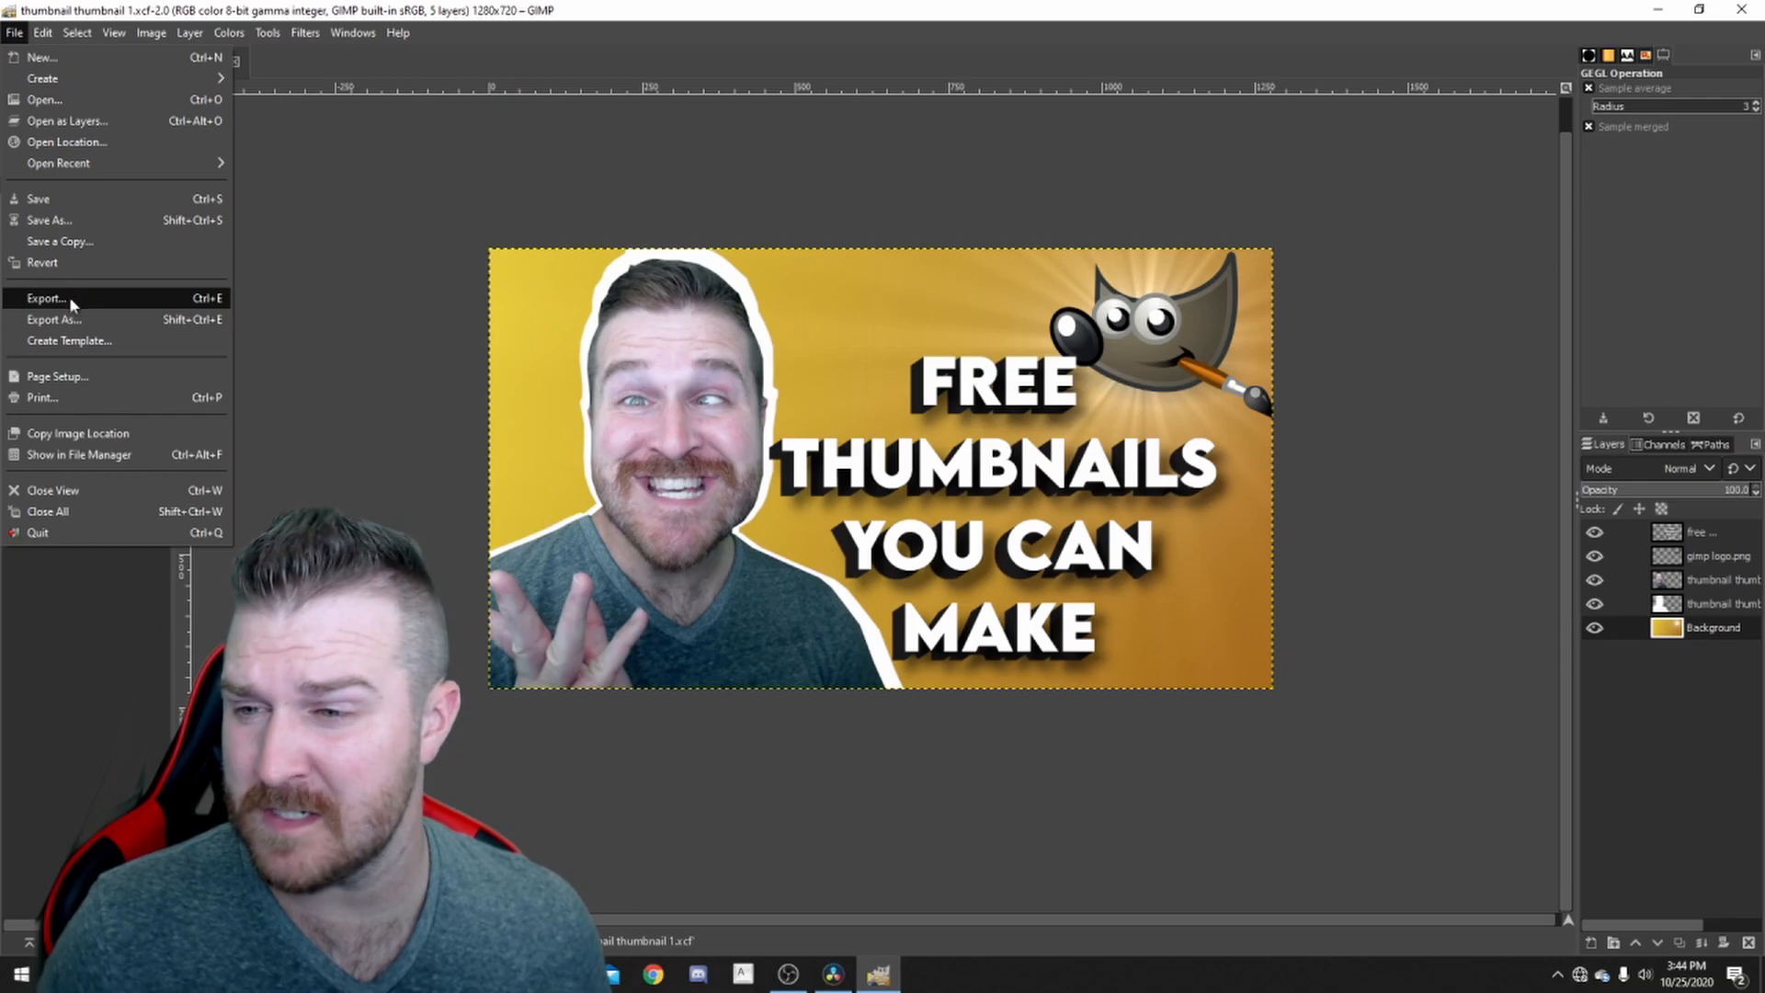
click(65, 319)
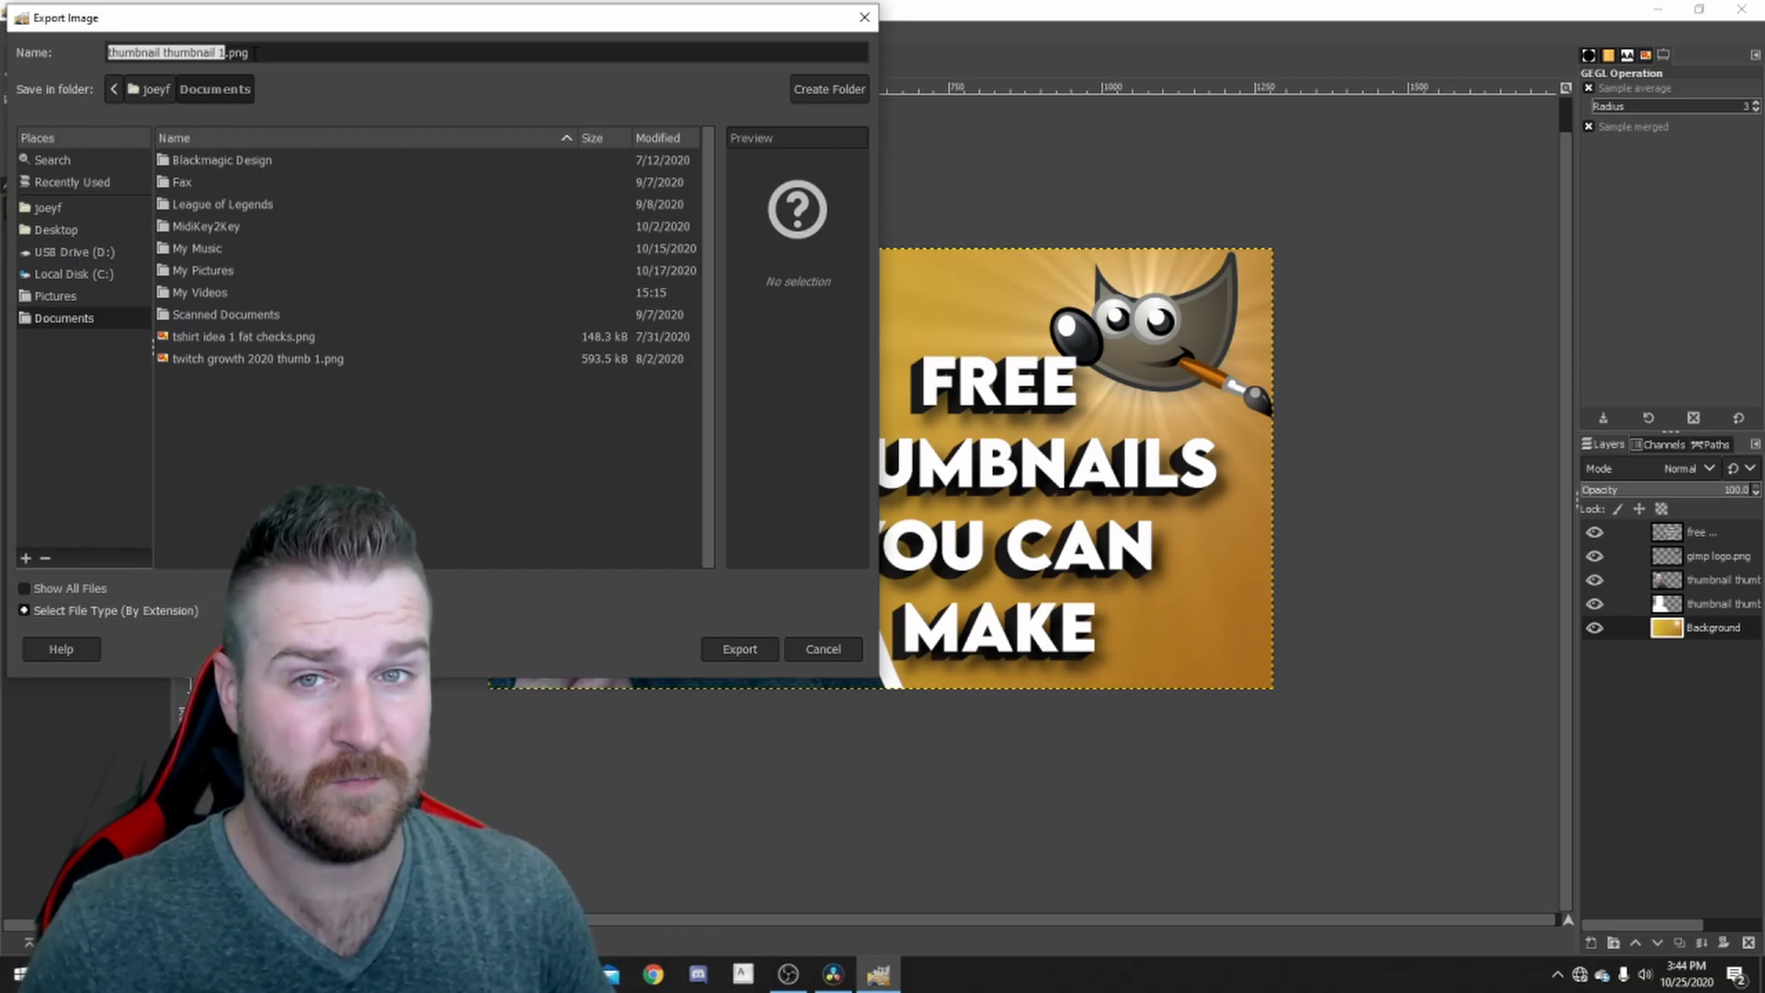
click(55, 296)
click(739, 649)
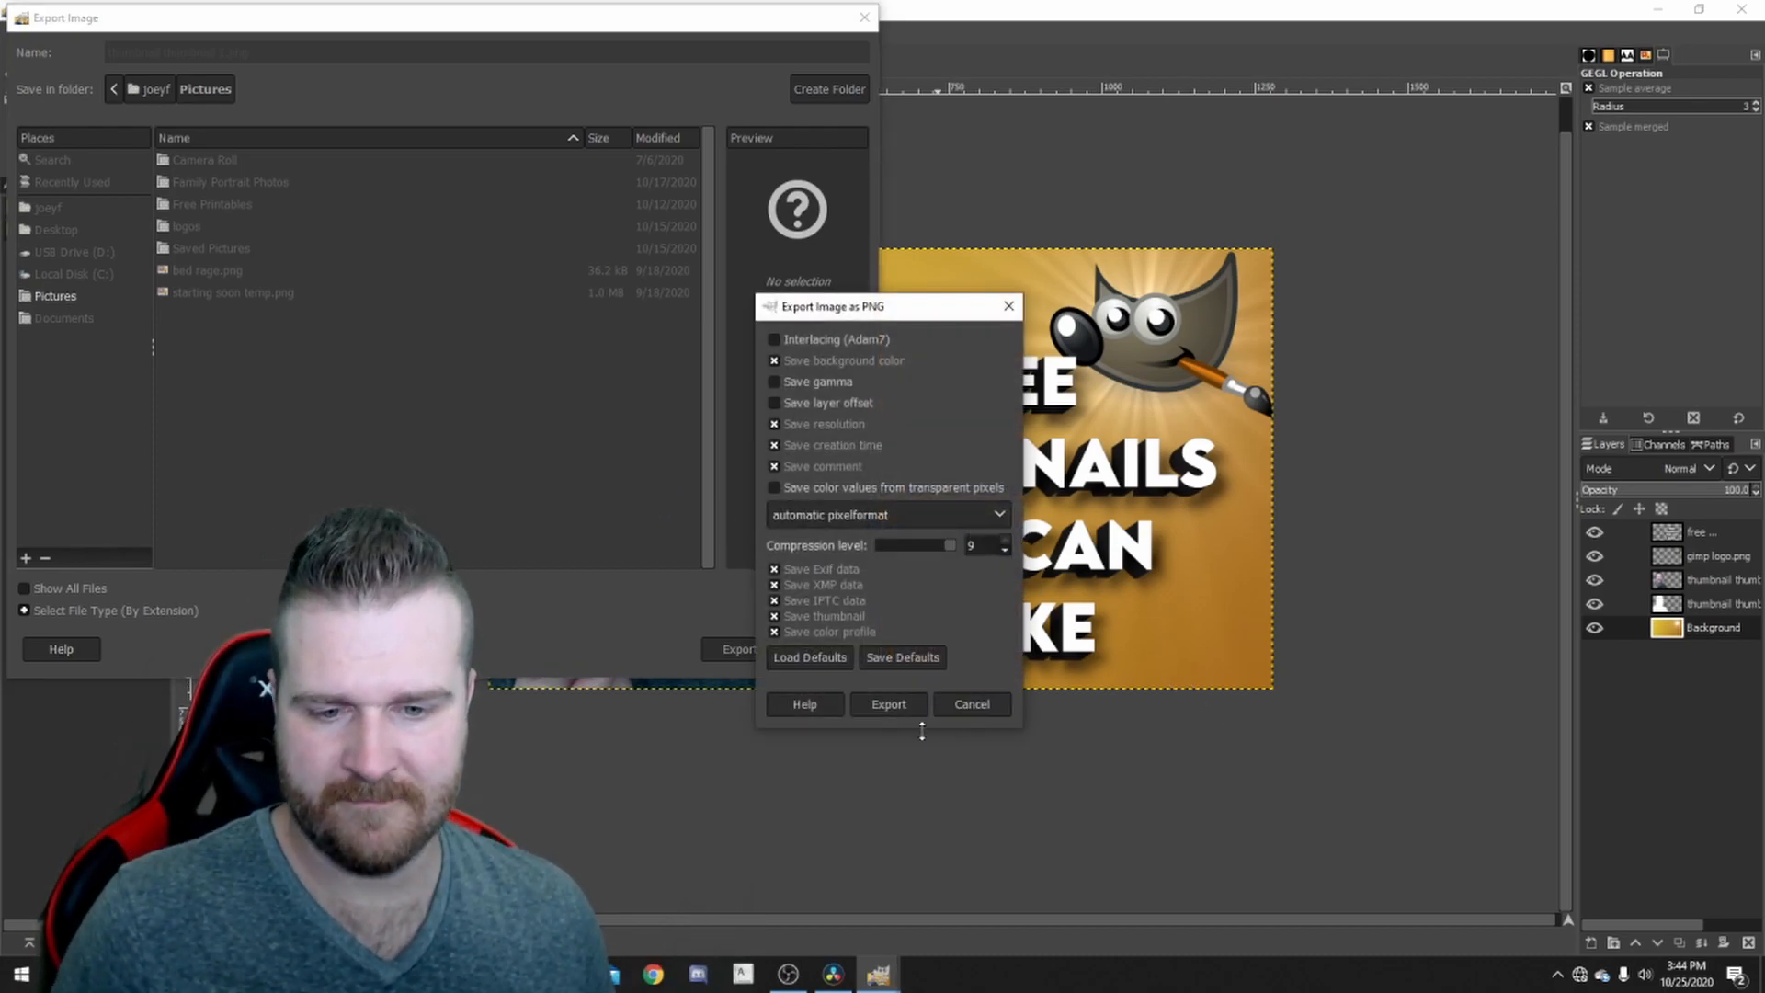
click(890, 706)
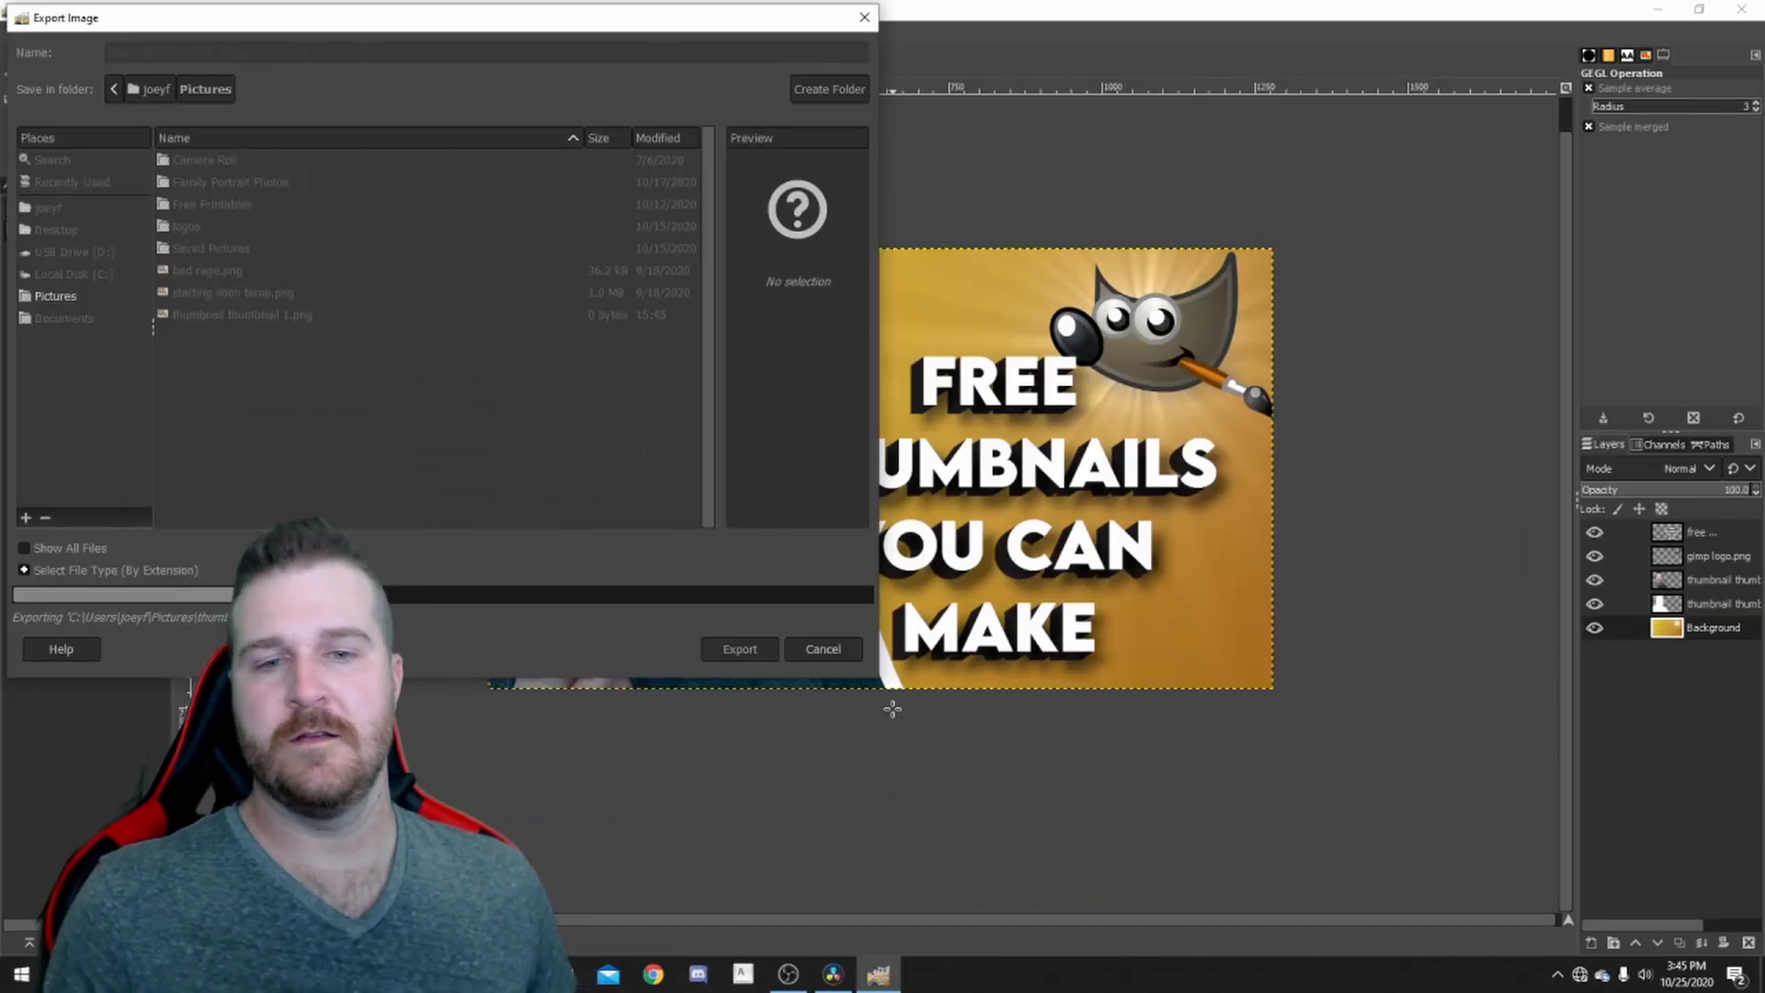